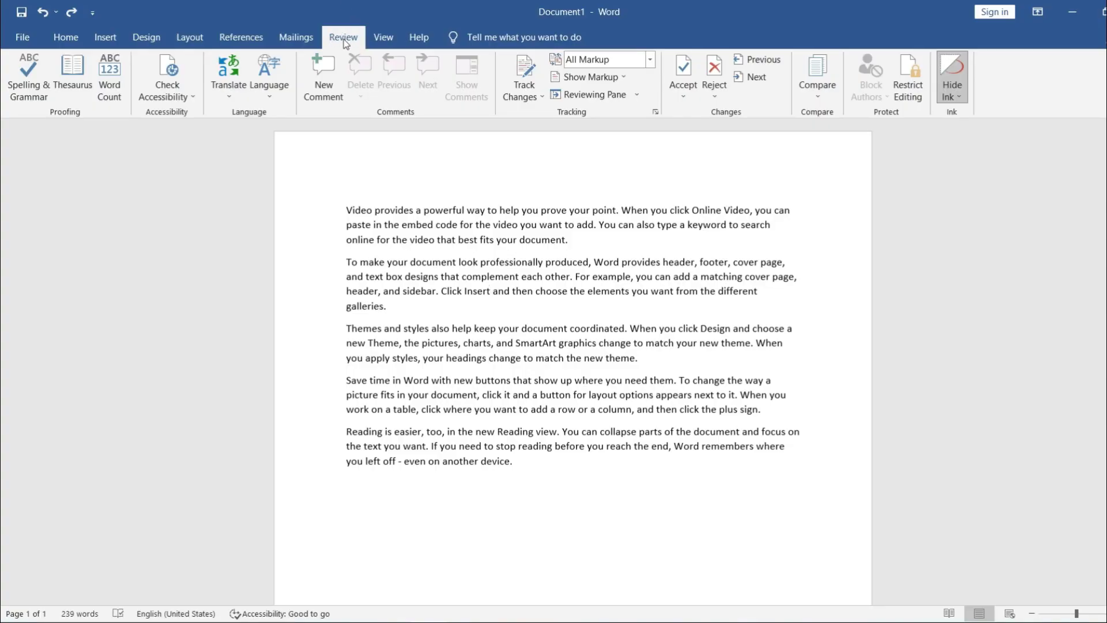
Delete one letter from each word so they read docment, elments and colmn.
left_click(20, 84)
left_click(539, 240)
key("Delete")
left_click(605, 286)
key("BackSpace")
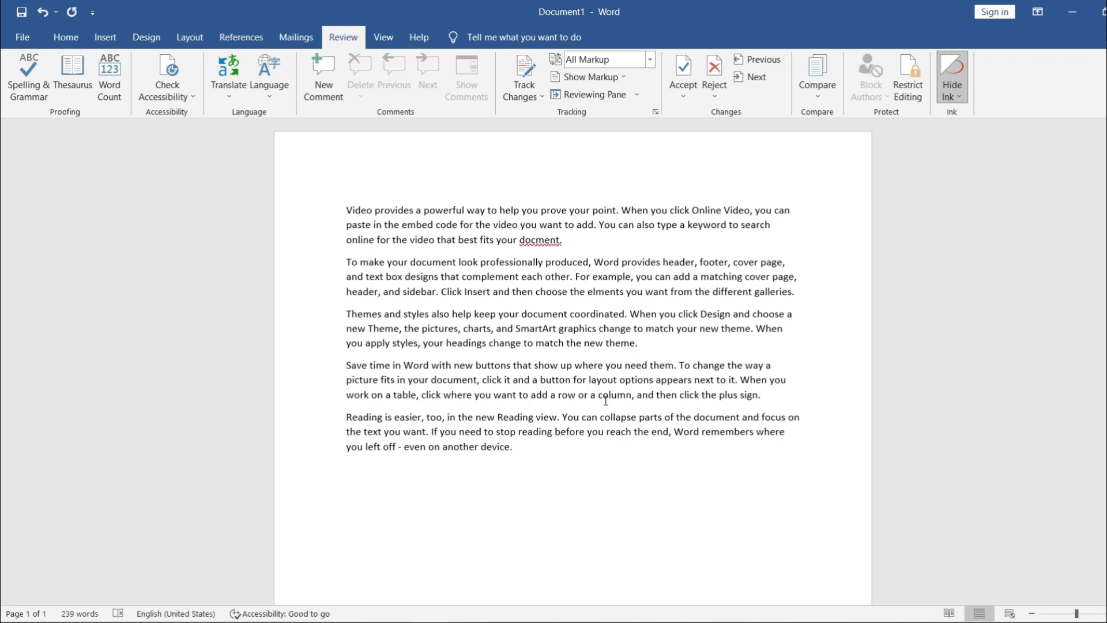
left_click(620, 394)
key("BackSpace")
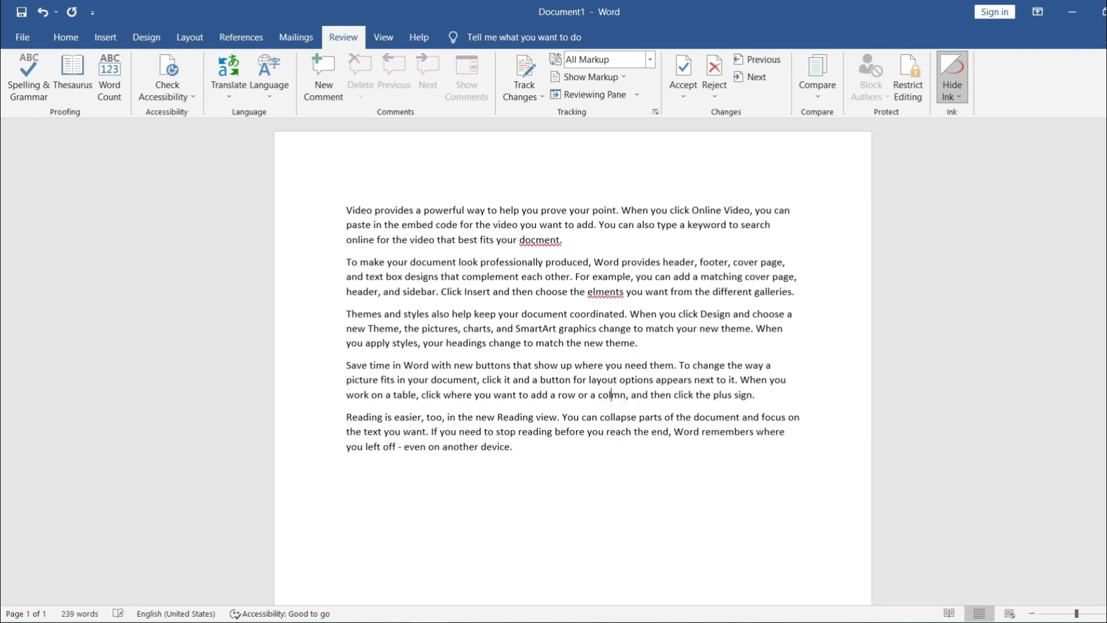
Highlight the misspelled words docment, elments and colmn, then clear the selection.
double_click(523, 239)
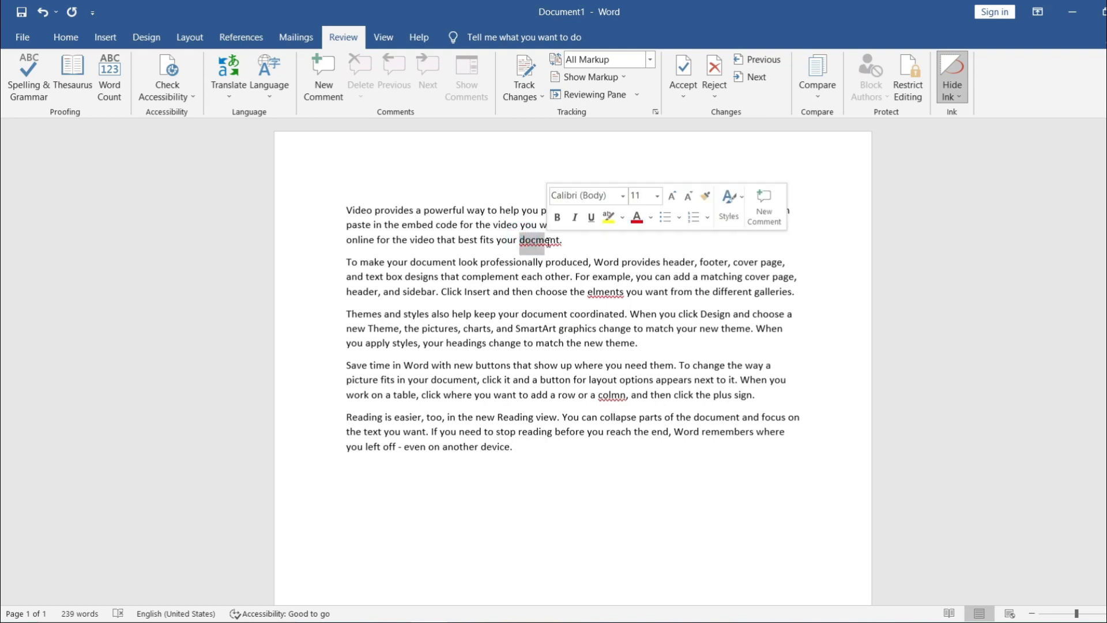
left_click(599, 293)
left_click_drag(599, 292, 610, 292)
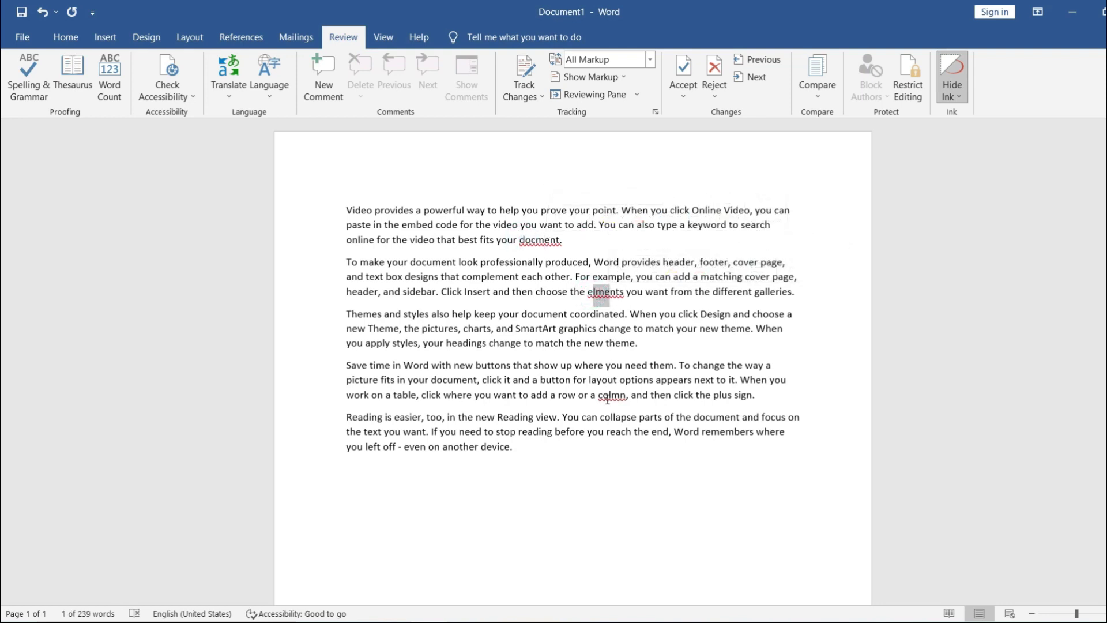
left_click_drag(603, 397, 614, 398)
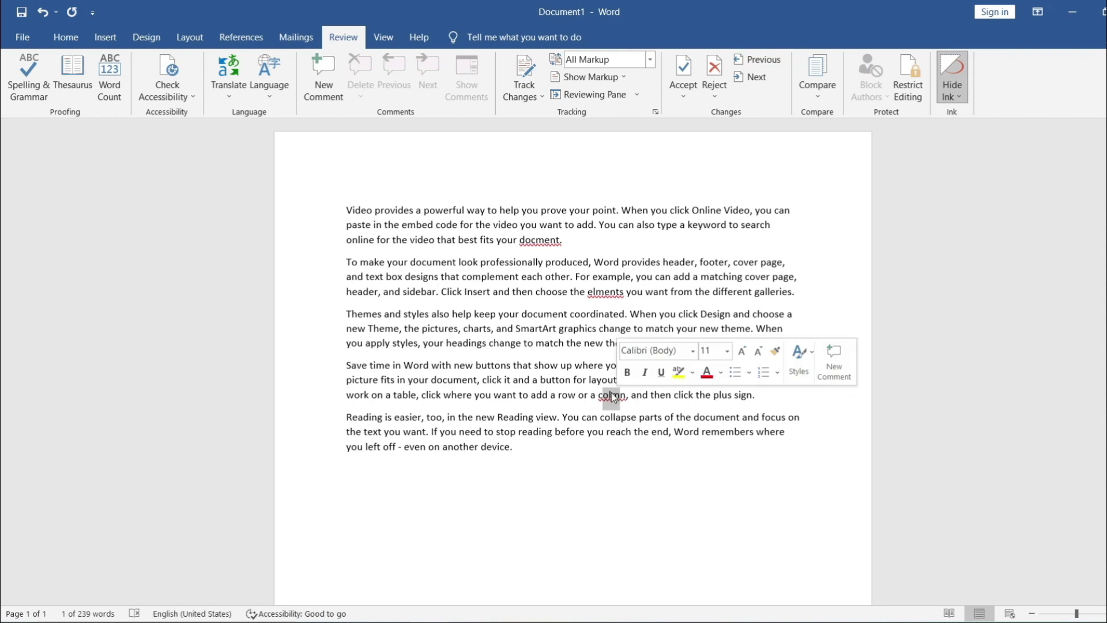
left_click(603, 393)
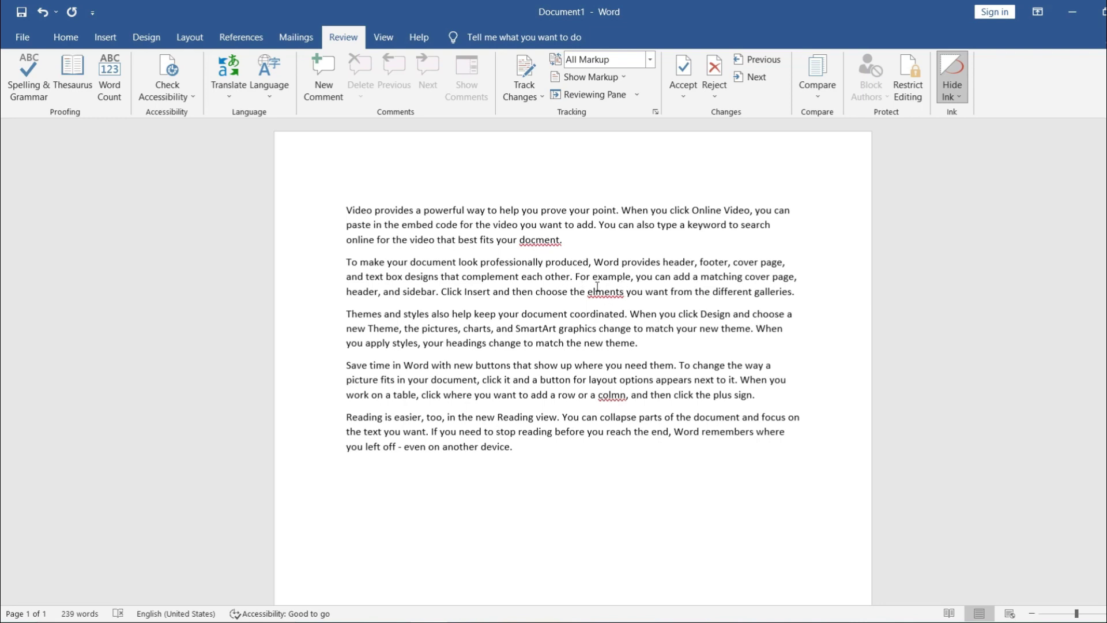
Run Spelling & Grammar, changing colmn, docment and elments to column, document and elements.
left_click(23, 86)
left_click(23, 87)
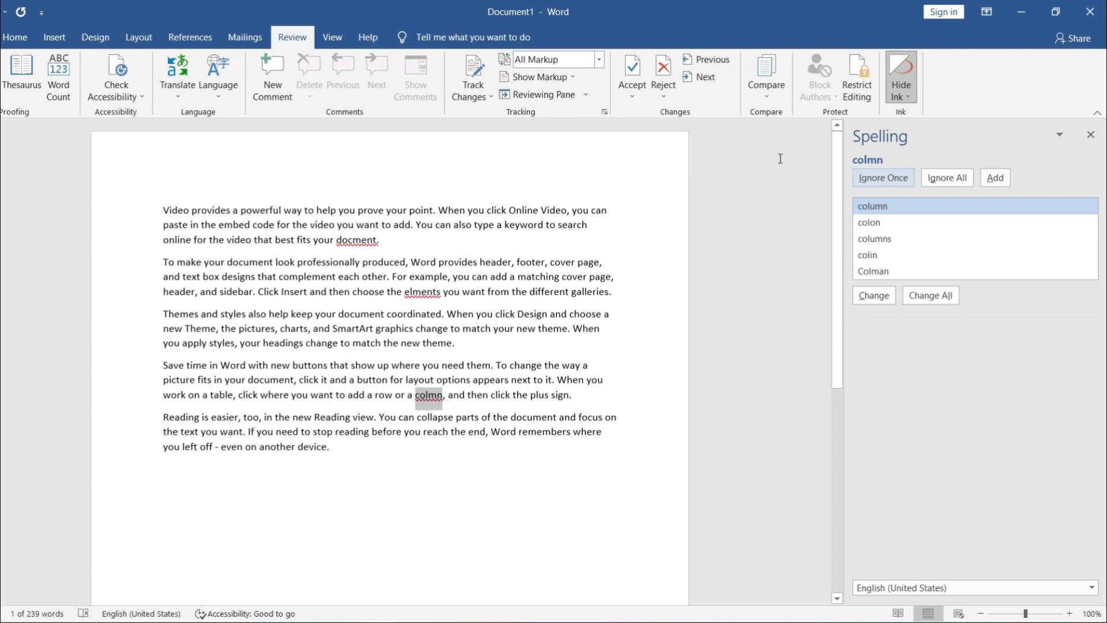
left_click(873, 213)
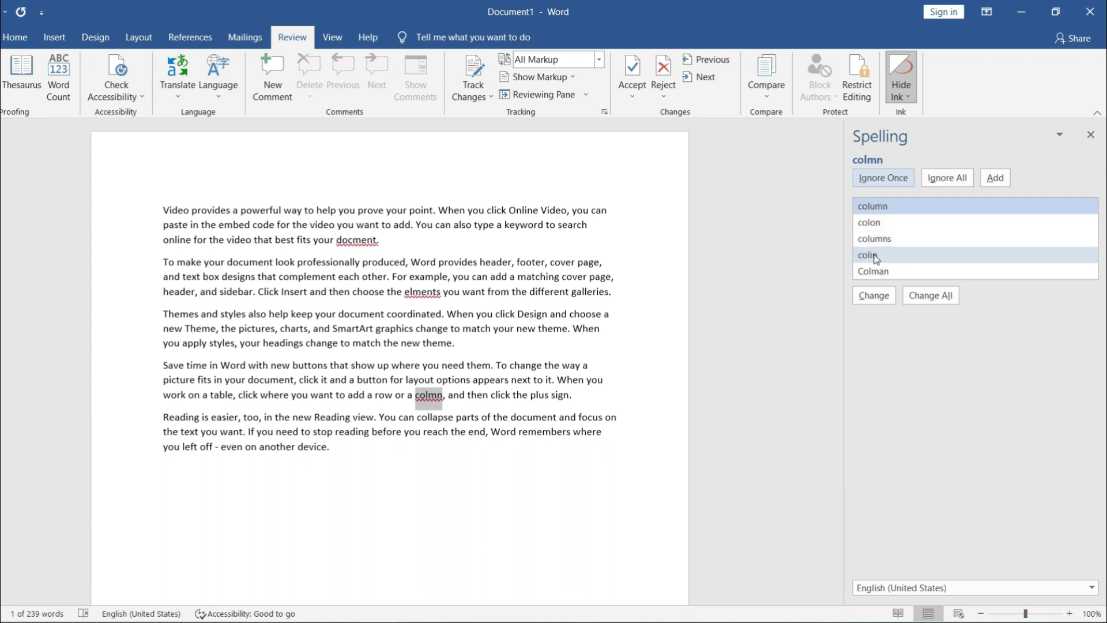
left_click(877, 207)
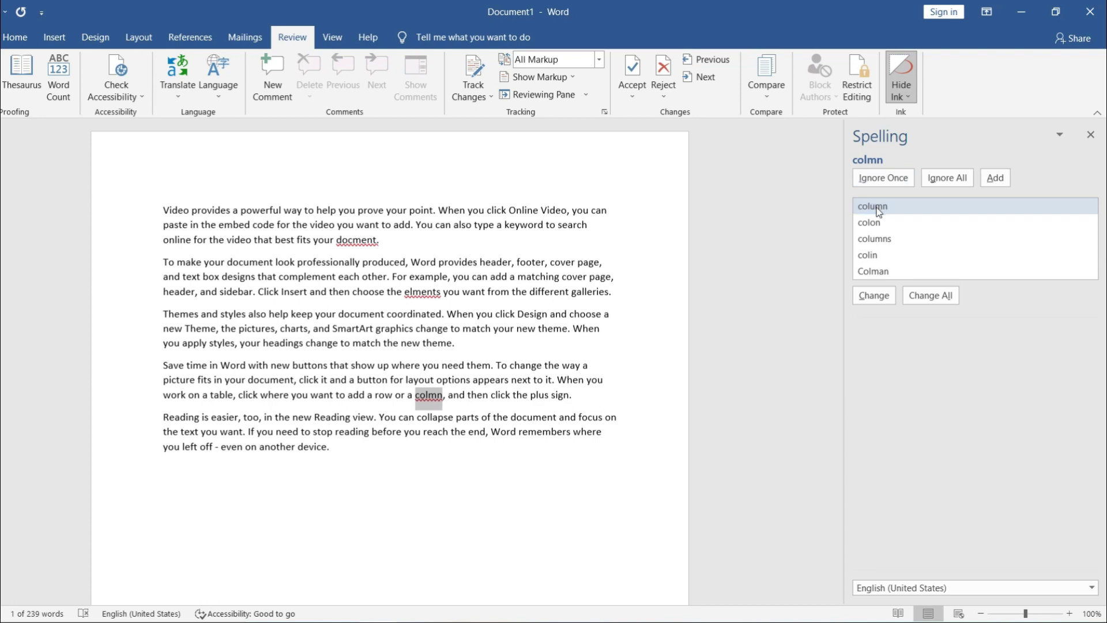
left_click(878, 296)
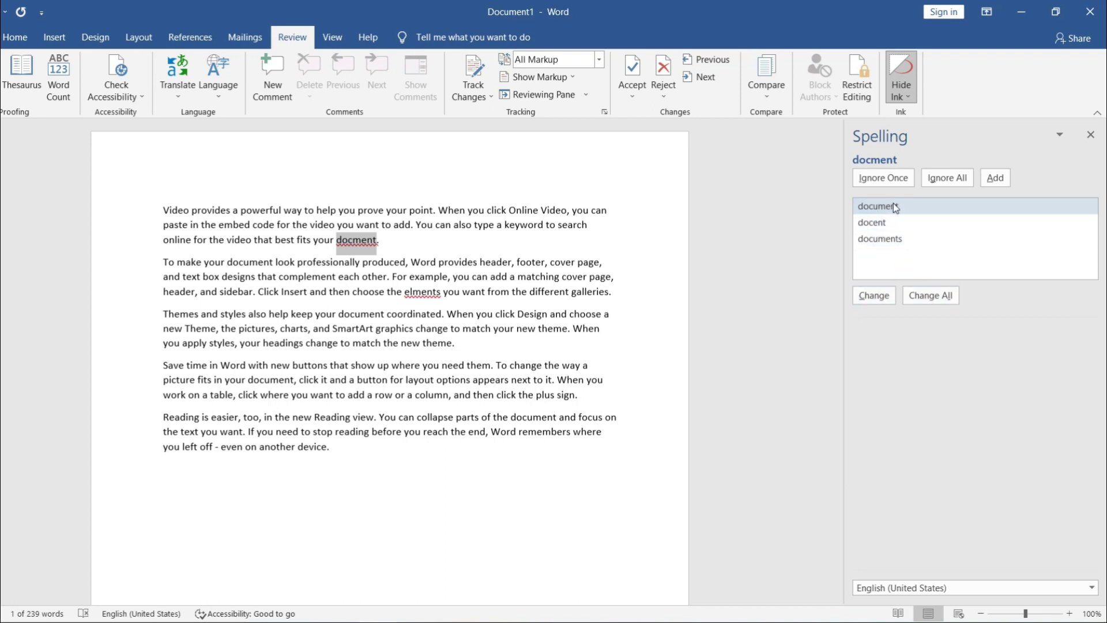
left_click(872, 299)
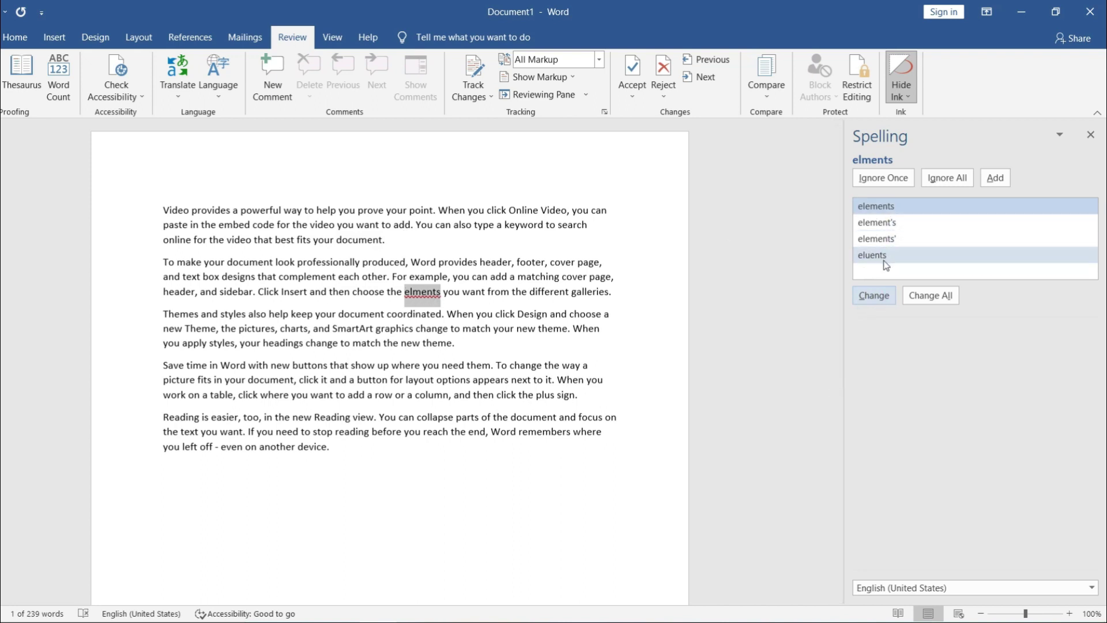
left_click(873, 297)
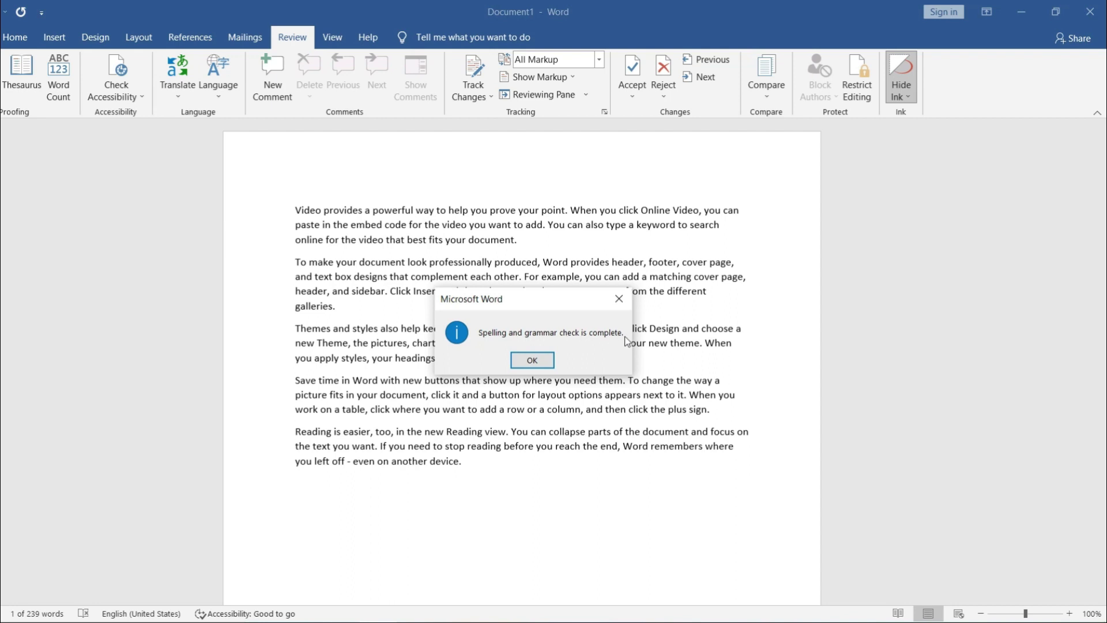
left_click(531, 360)
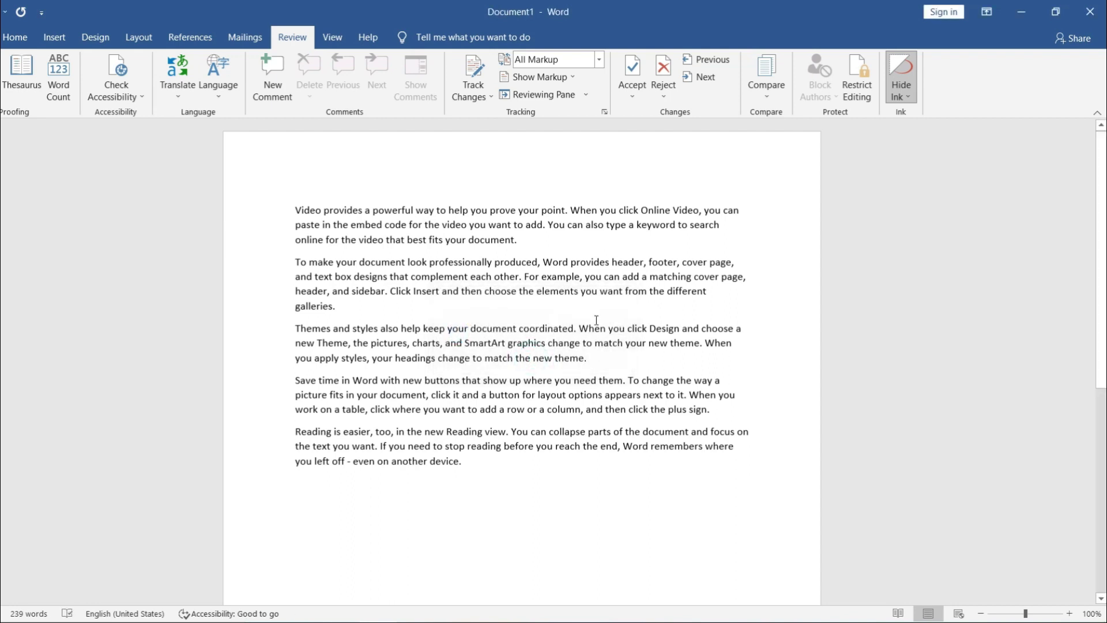
Look up synonyms for 'computer' in the Thesaurus.
left_click_drag(295, 209, 476, 488)
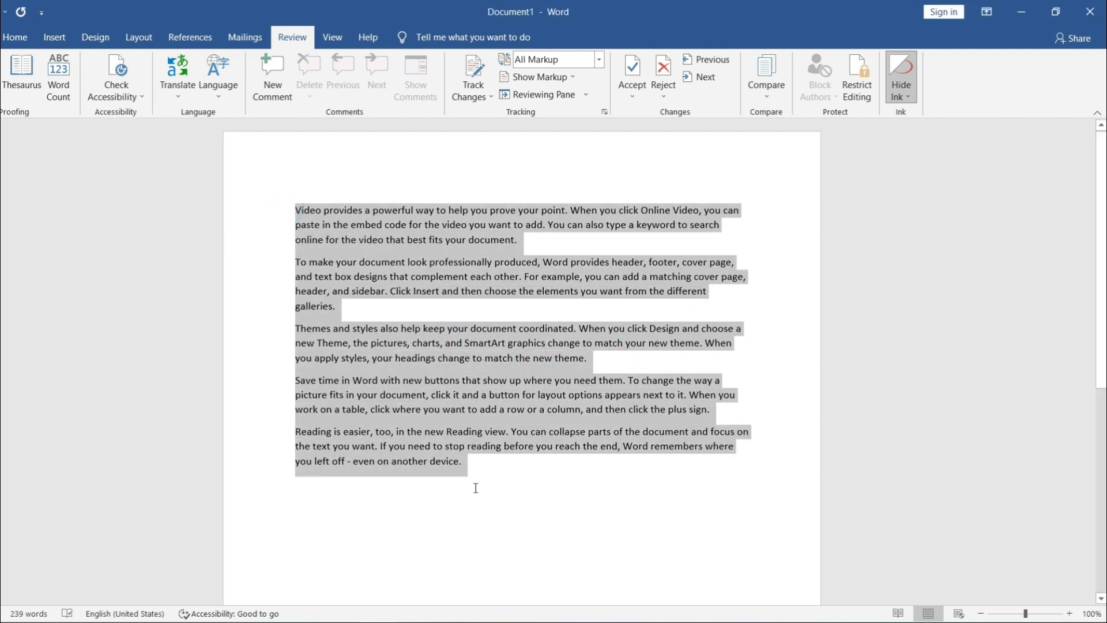
left_click(456, 320)
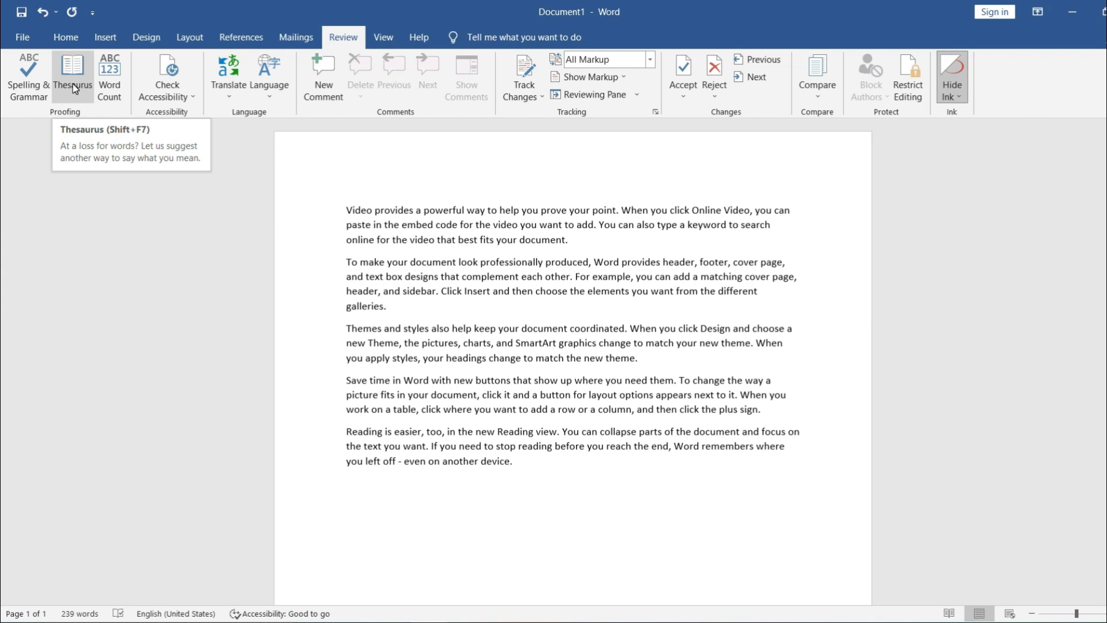
left_click(73, 89)
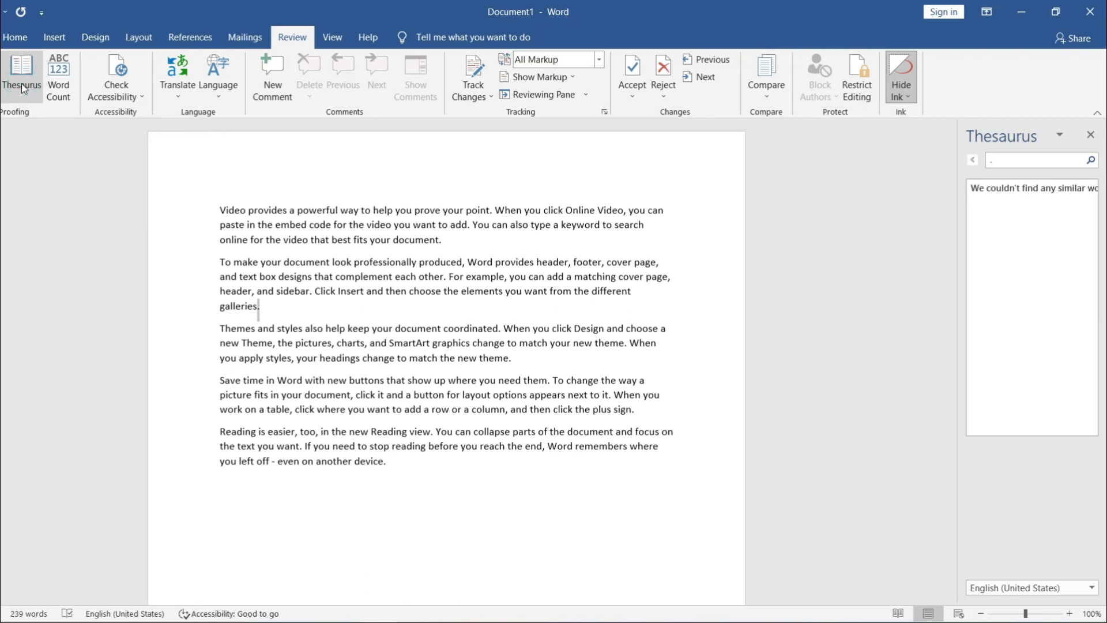
left_click(1011, 165)
type("computer")
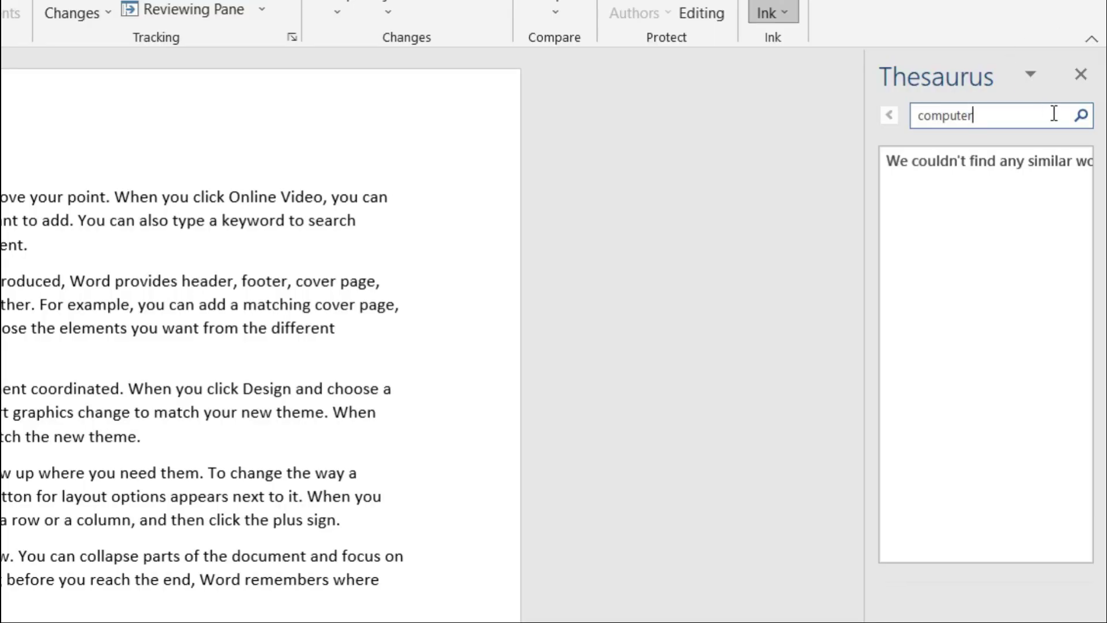
left_click(1081, 115)
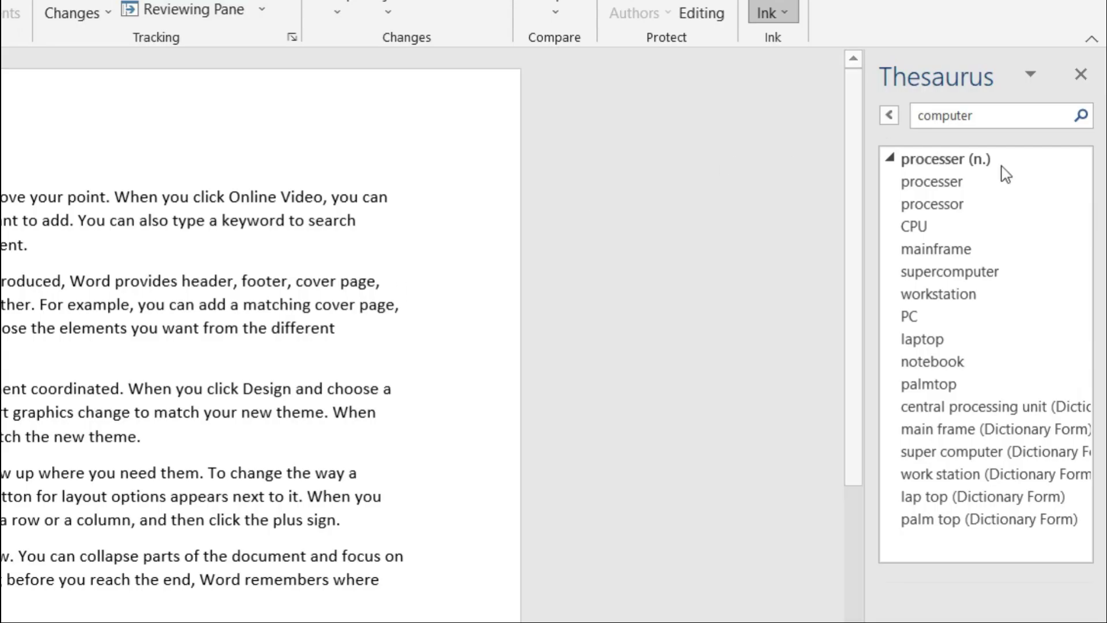
mouse_move(993, 181)
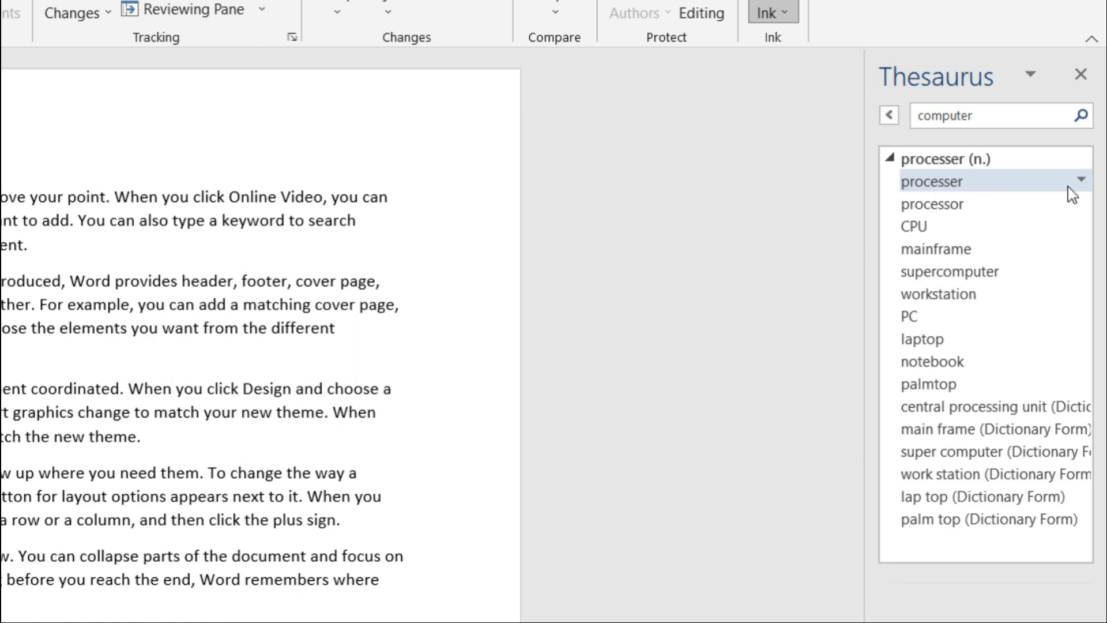
Insert the synonyms processer and central processing unit at the end of the last paragraph.
left_click(1084, 186)
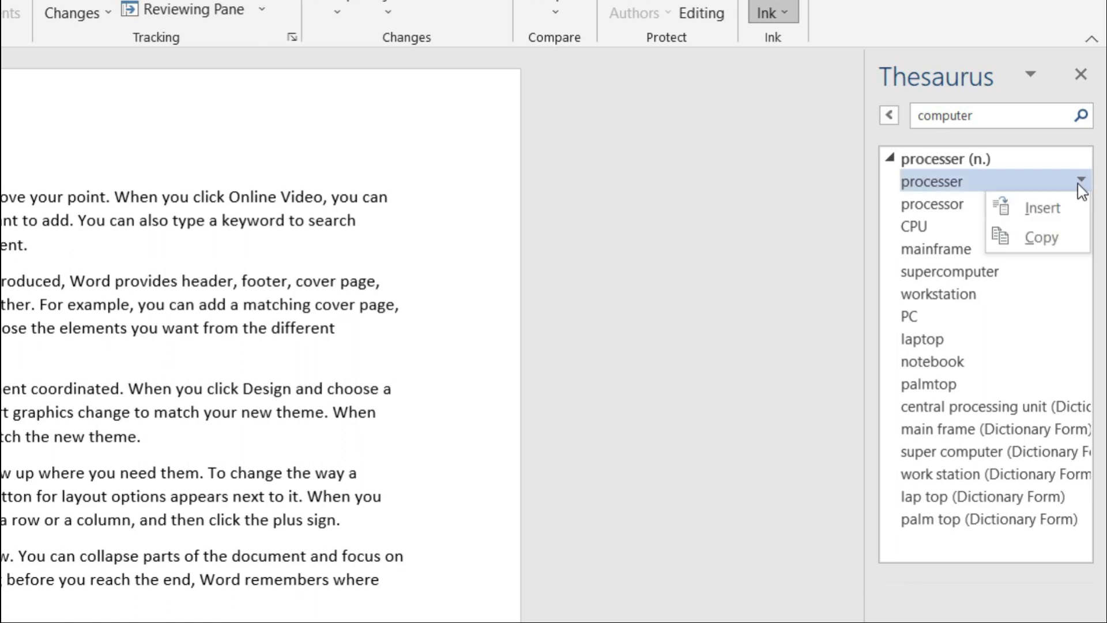
left_click(979, 213)
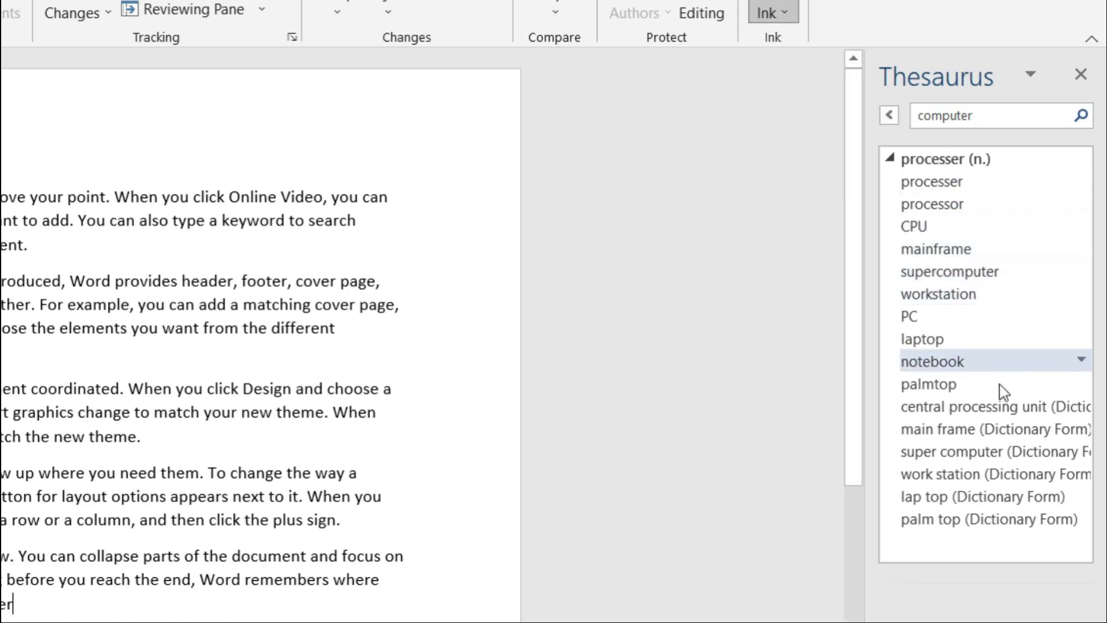
left_click(1081, 407)
left_click(1035, 433)
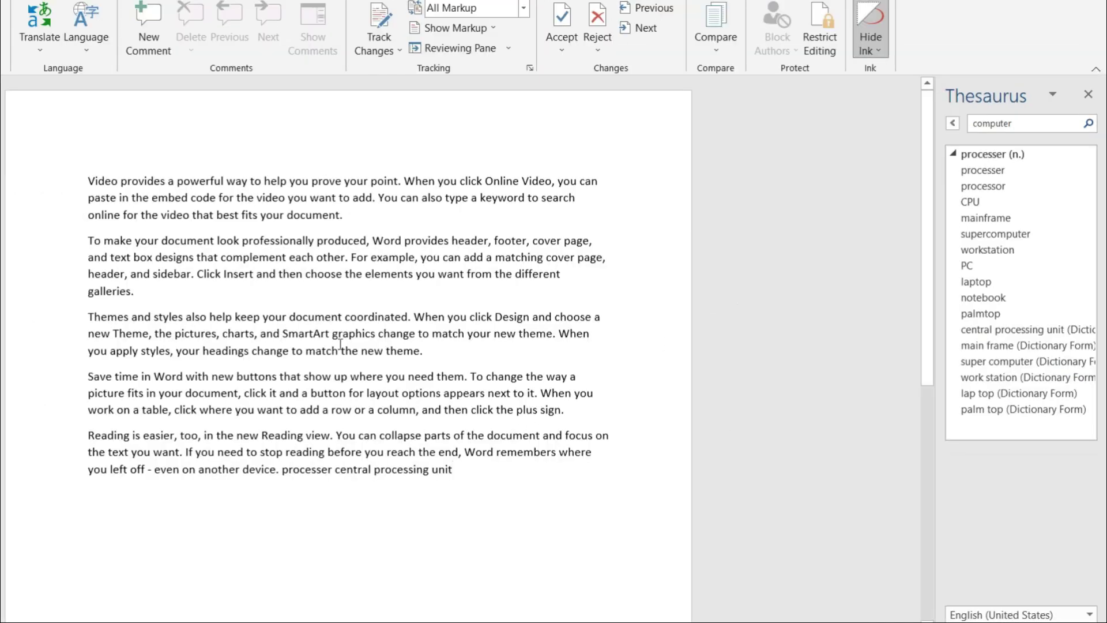
Replace the Thesaurus search term with 'video' and look up its synonyms.
double_click(1000, 123)
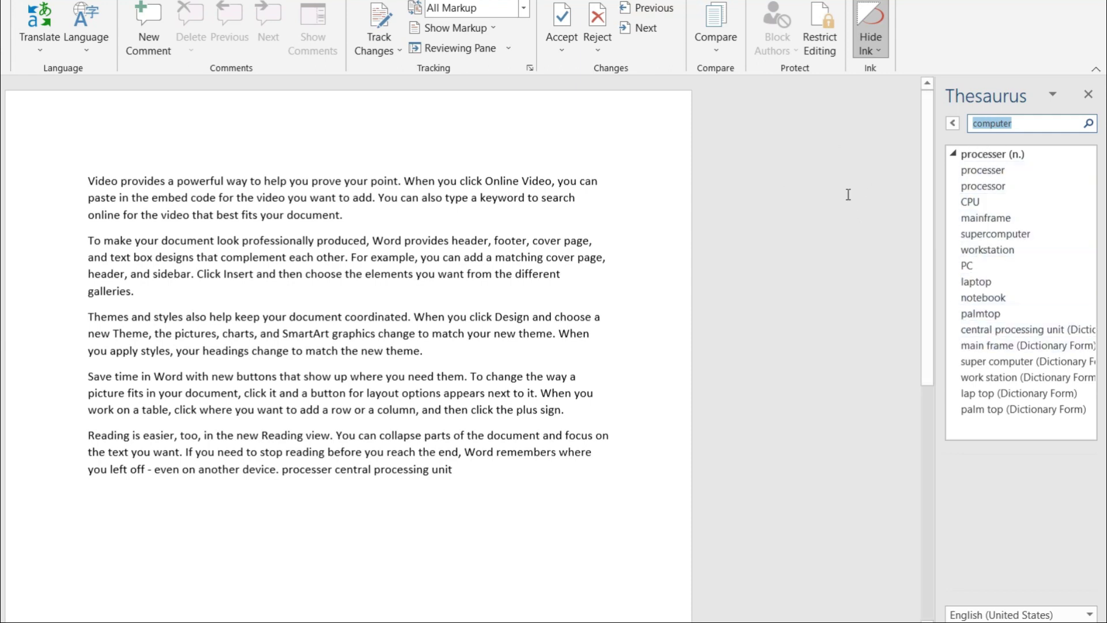
type("video")
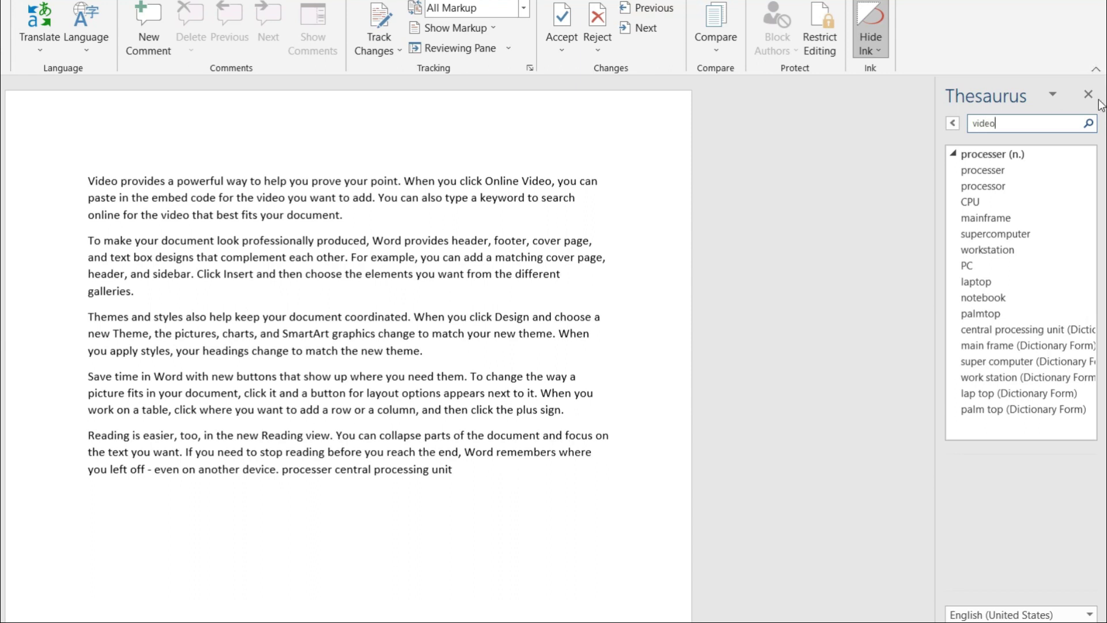
left_click(1088, 123)
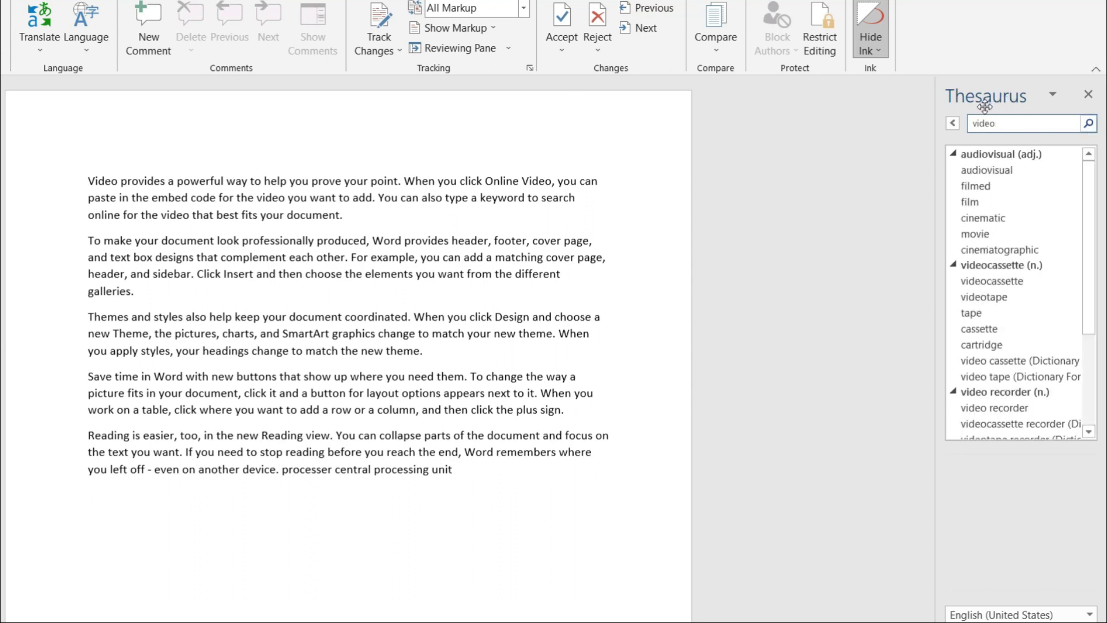
scroll(978, 244, "down", 2)
scroll(978, 244, "up", 2)
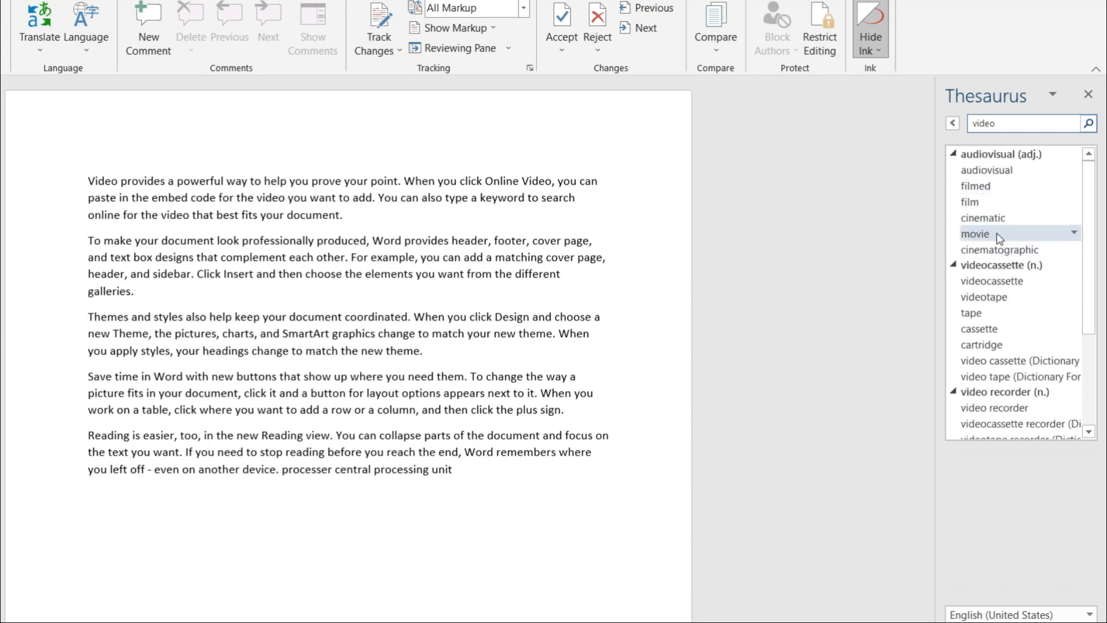
scroll(992, 335, "down", 1)
scroll(991, 351, "down", 2)
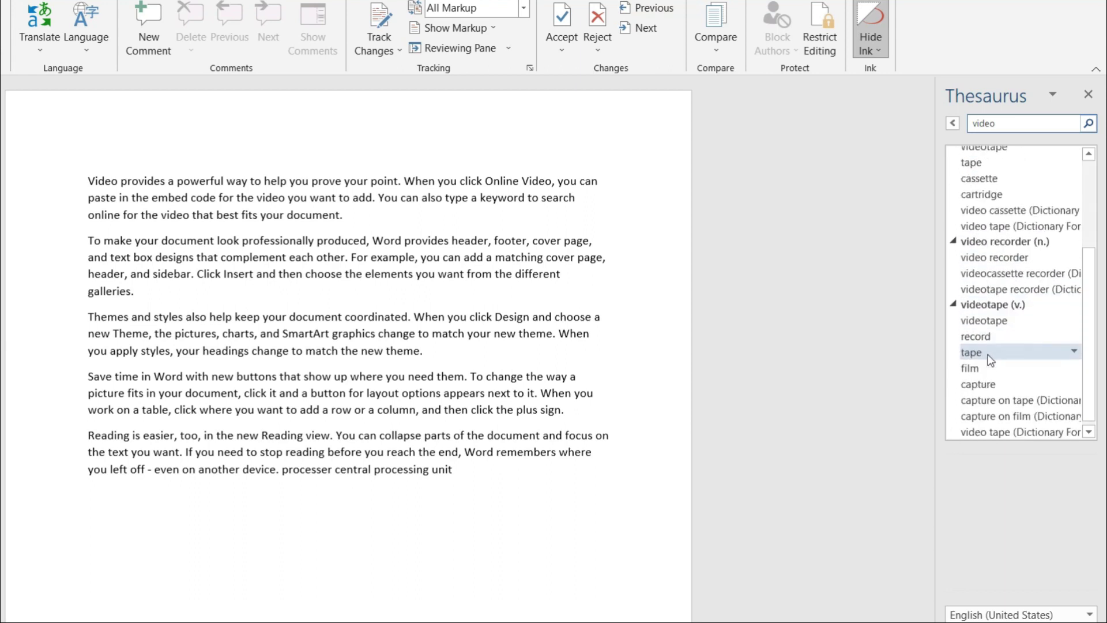
Append the synonyms videotape and capture to the end of the last paragraph.
left_click(524, 474)
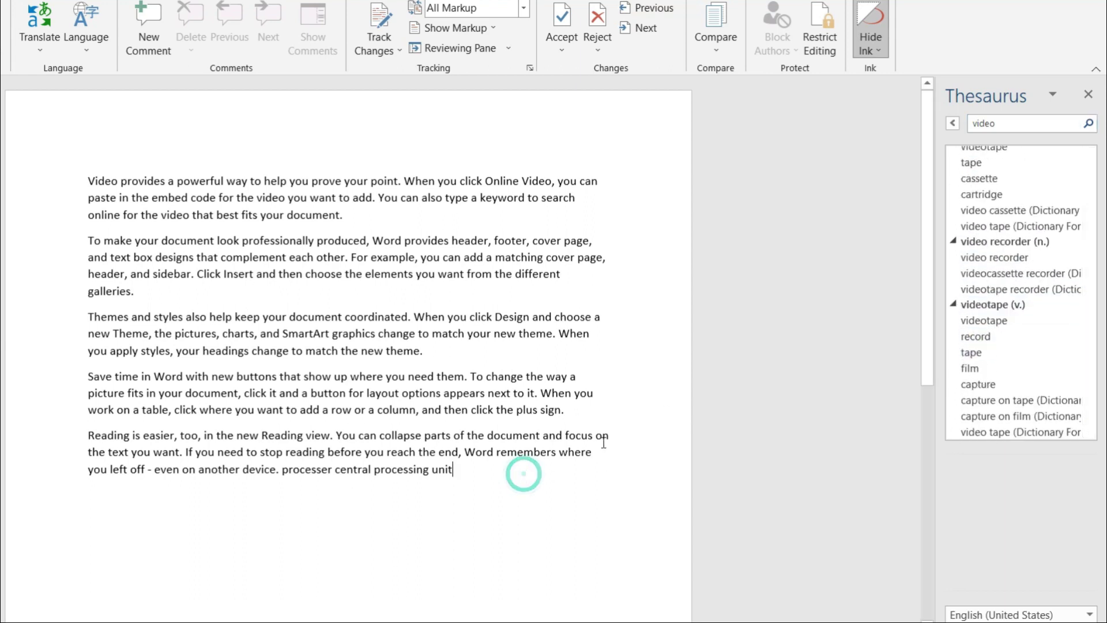
left_click(1075, 320)
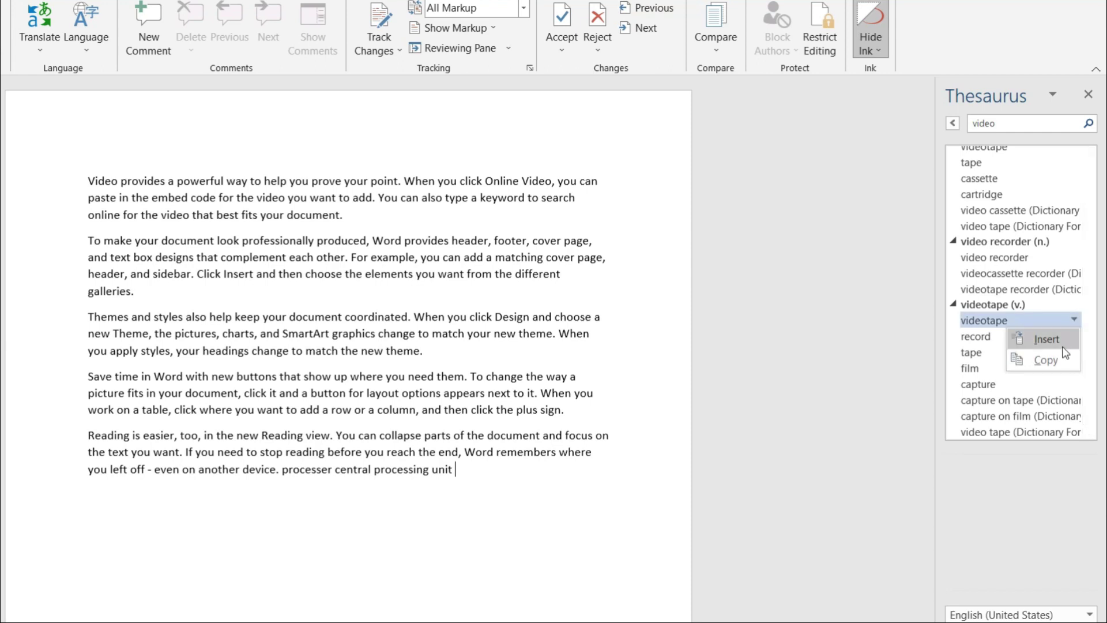
left_click(1058, 340)
left_click(1073, 384)
left_click(1051, 403)
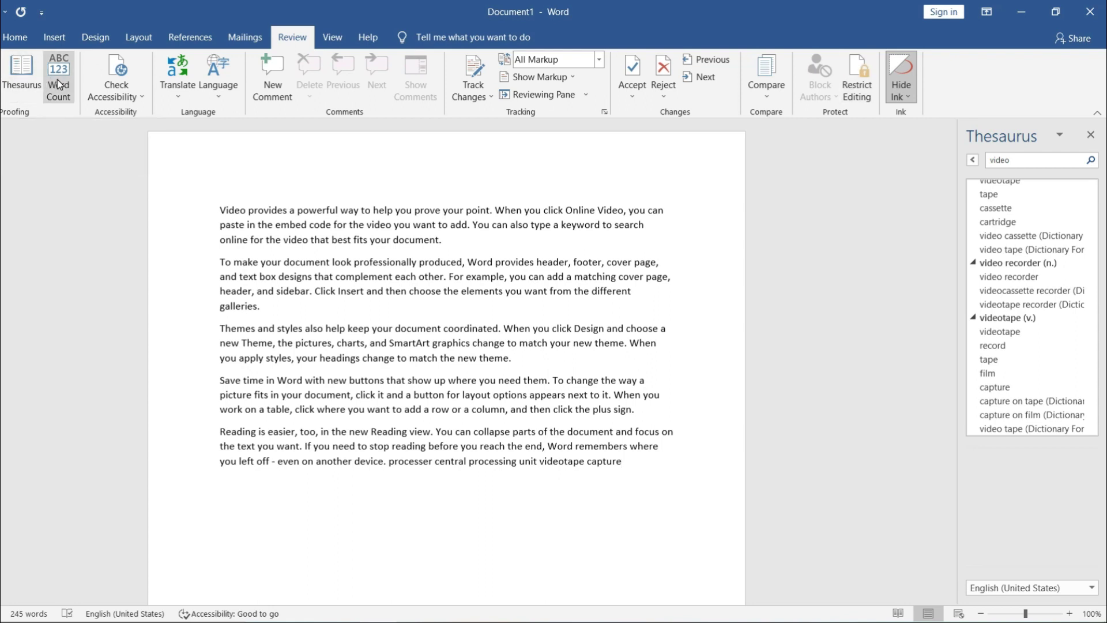
Close the Thesaurus and view Word Count (245 words), reopening it from the status bar.
left_click(1091, 137)
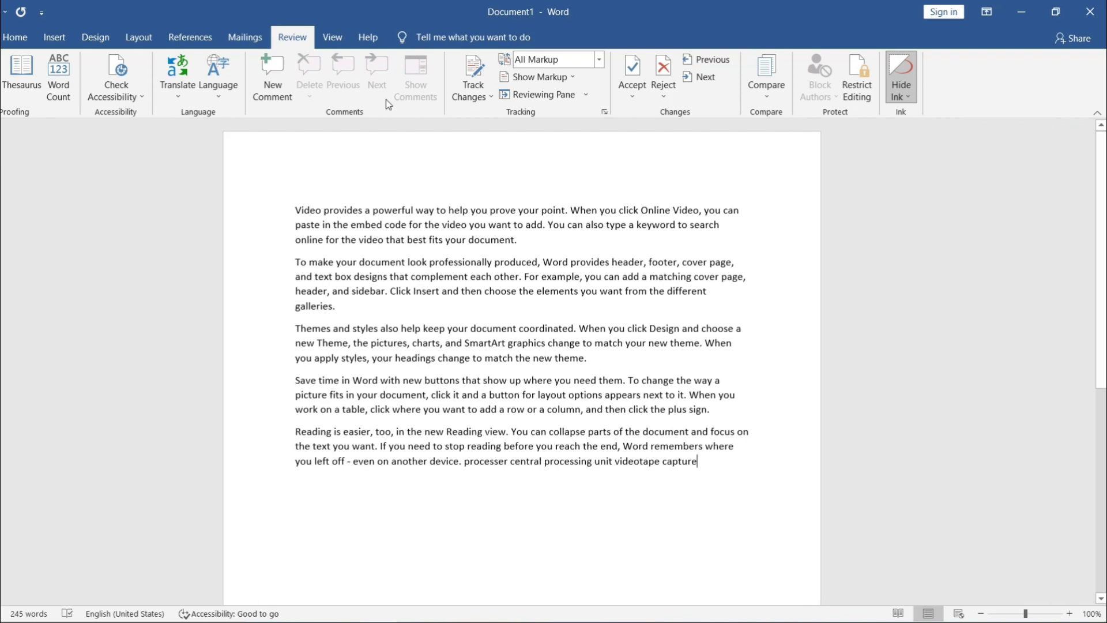
left_click(110, 75)
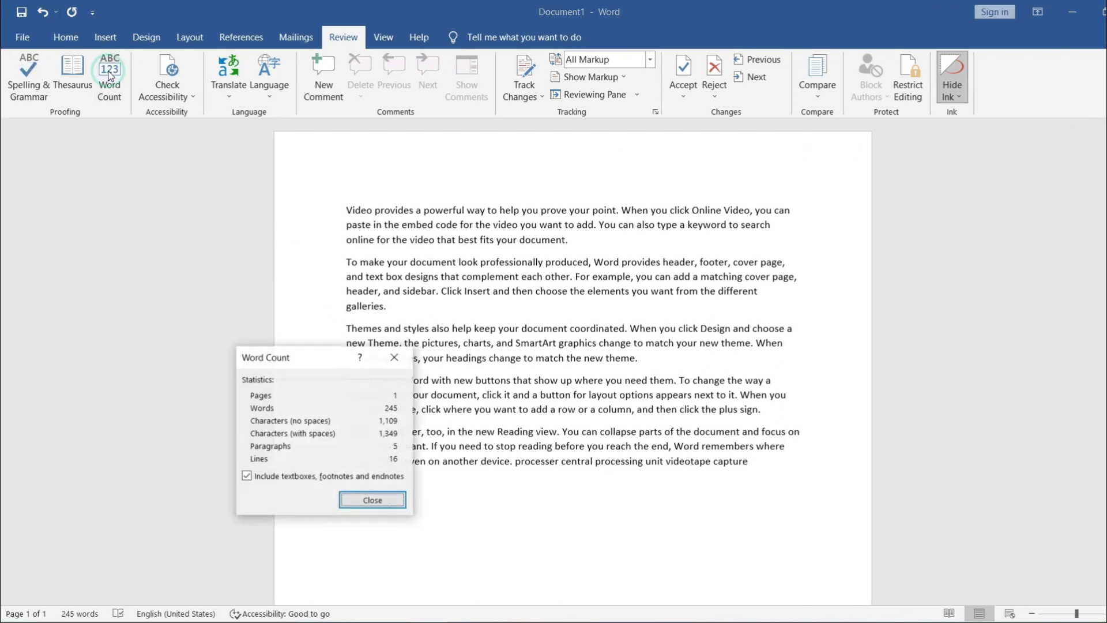
mouse_move(262, 361)
left_mouse_down()
mouse_move(337, 208)
mouse_move(443, 232)
left_mouse_up()
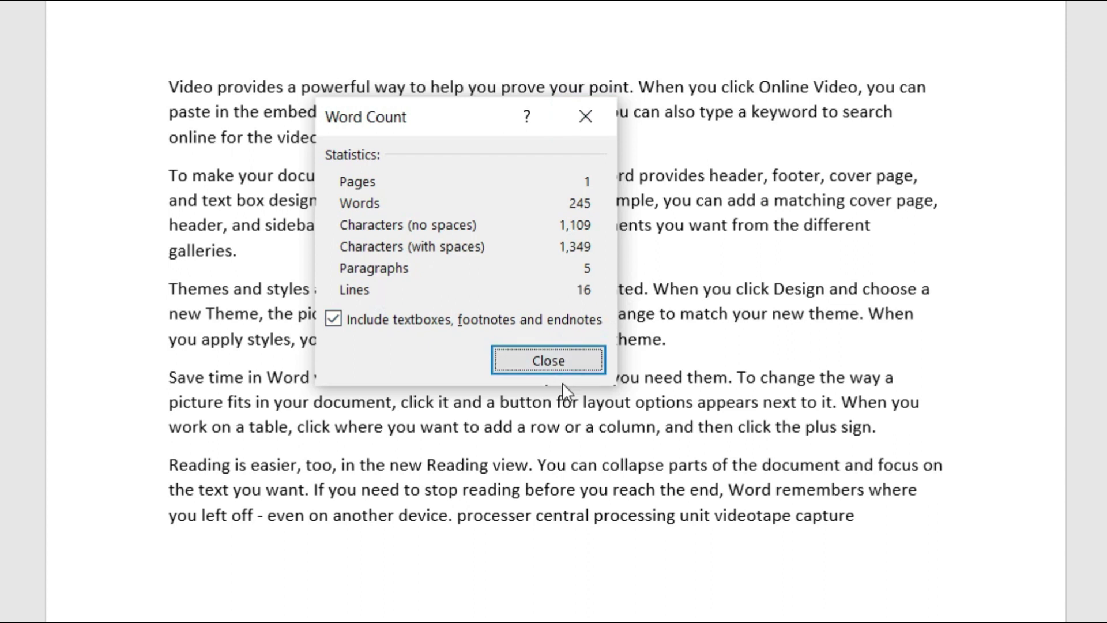
left_click(576, 362)
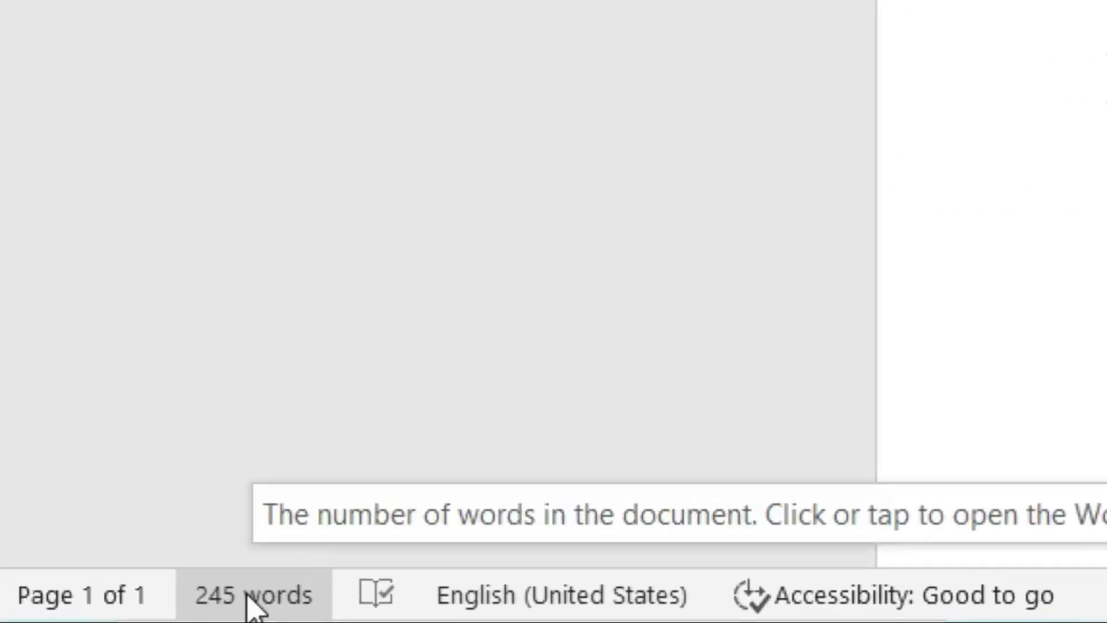
left_click(149, 608)
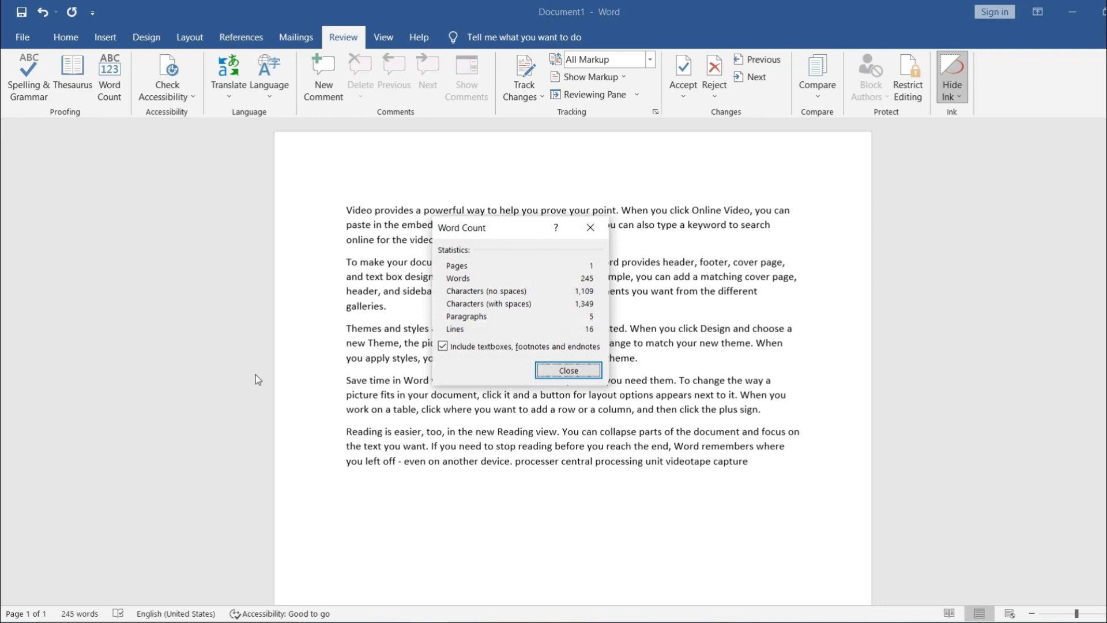
Close Word Count and run Check Accessibility on the document.
left_click(559, 375)
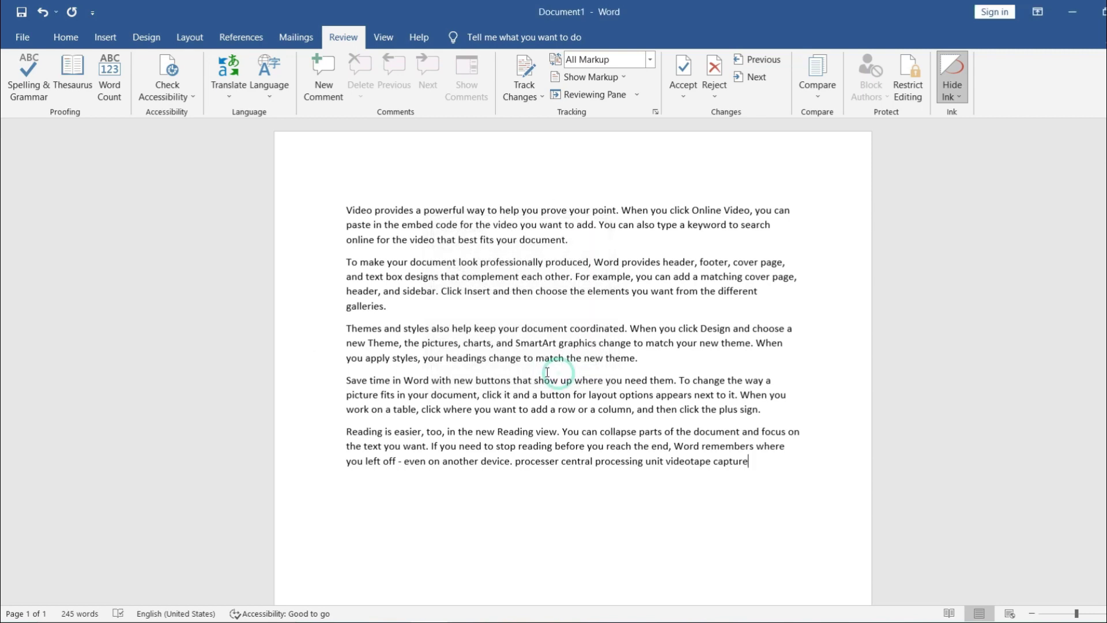
left_click(178, 95)
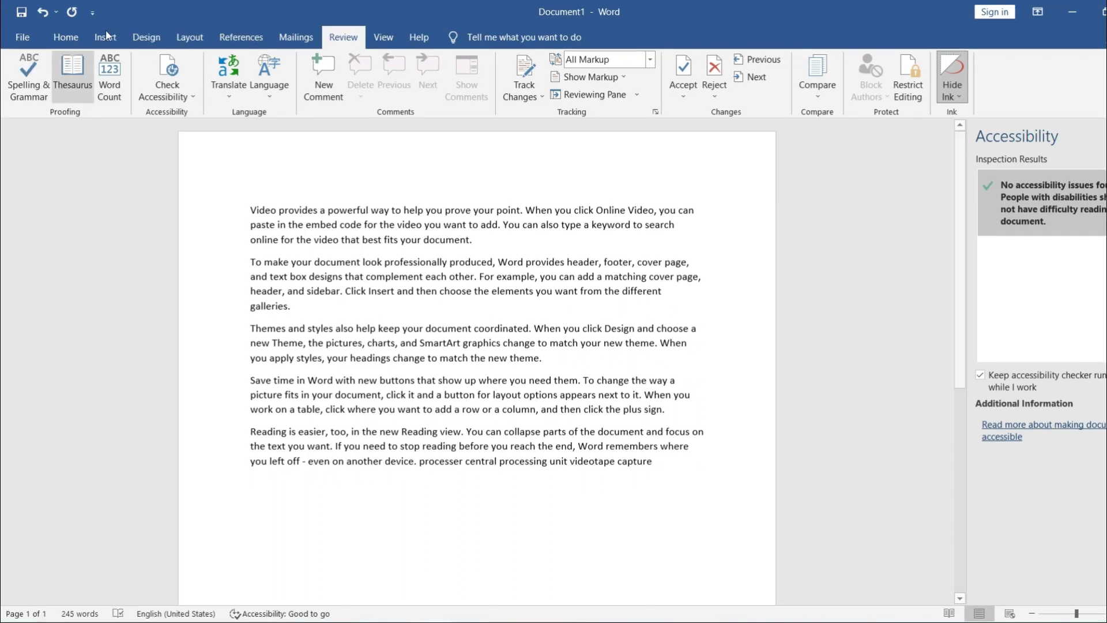
Draw an isosceles triangle and a cube over the opening paragraphs.
left_click(105, 37)
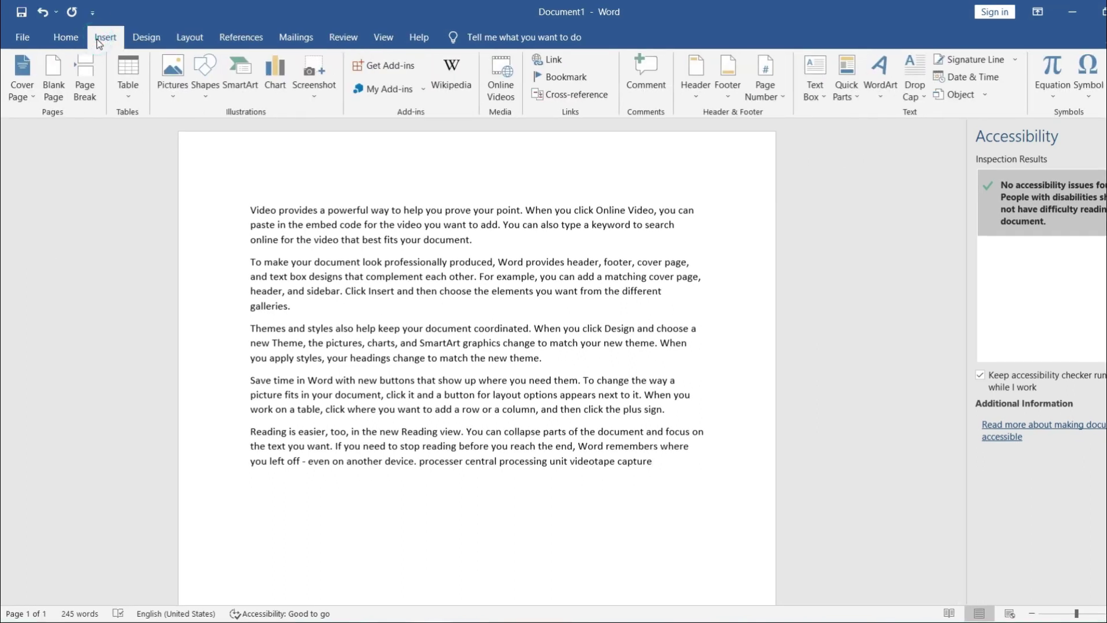
left_click(202, 86)
left_click(282, 133)
left_click_drag(239, 166, 365, 314)
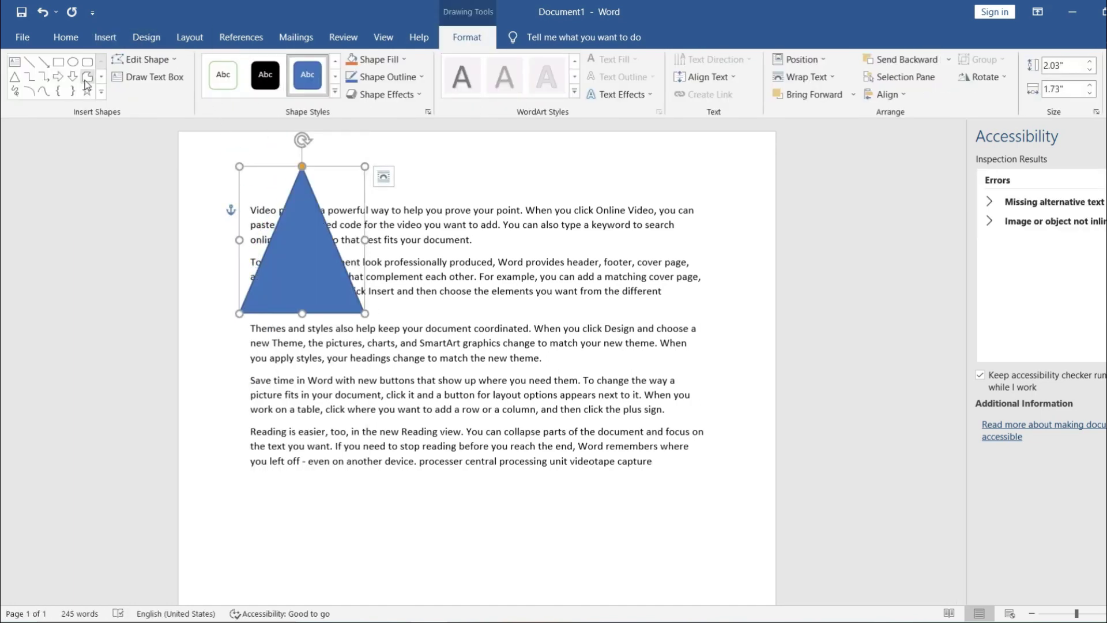
left_click(101, 91)
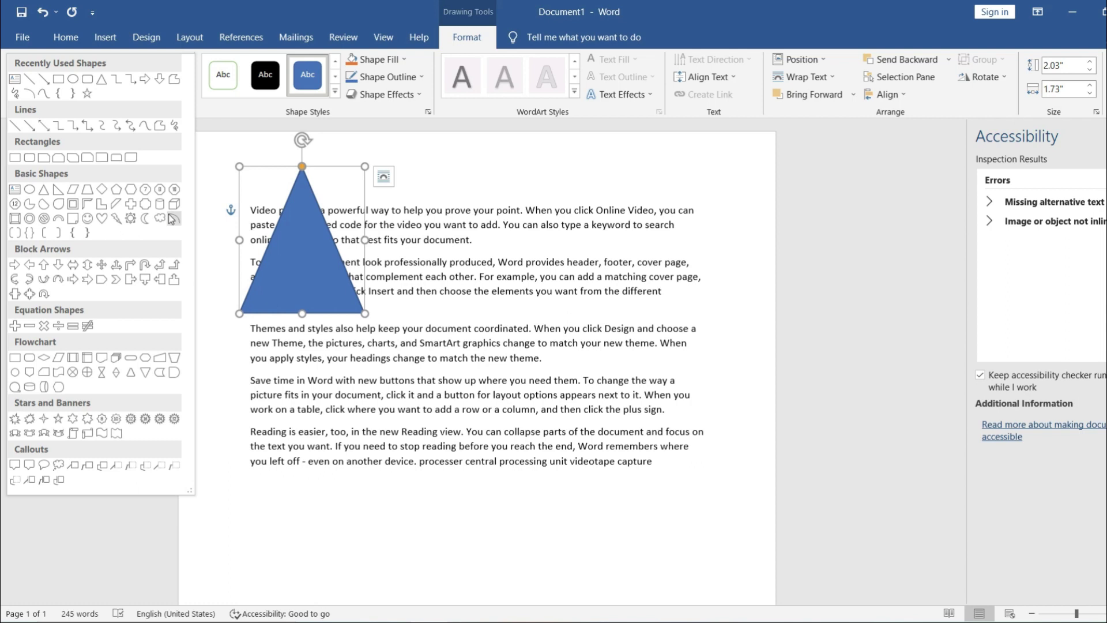
left_click(174, 204)
left_click_drag(478, 166, 692, 351)
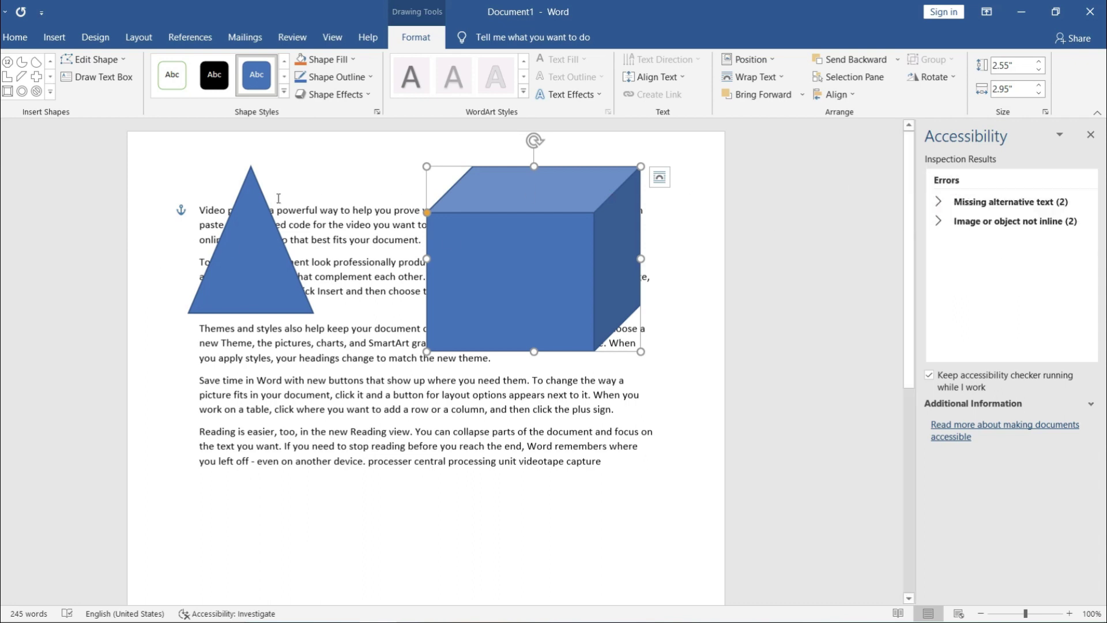
Expand Missing alternative text and review the suggested fixes for the triangle and Cube 2.
left_click(950, 203)
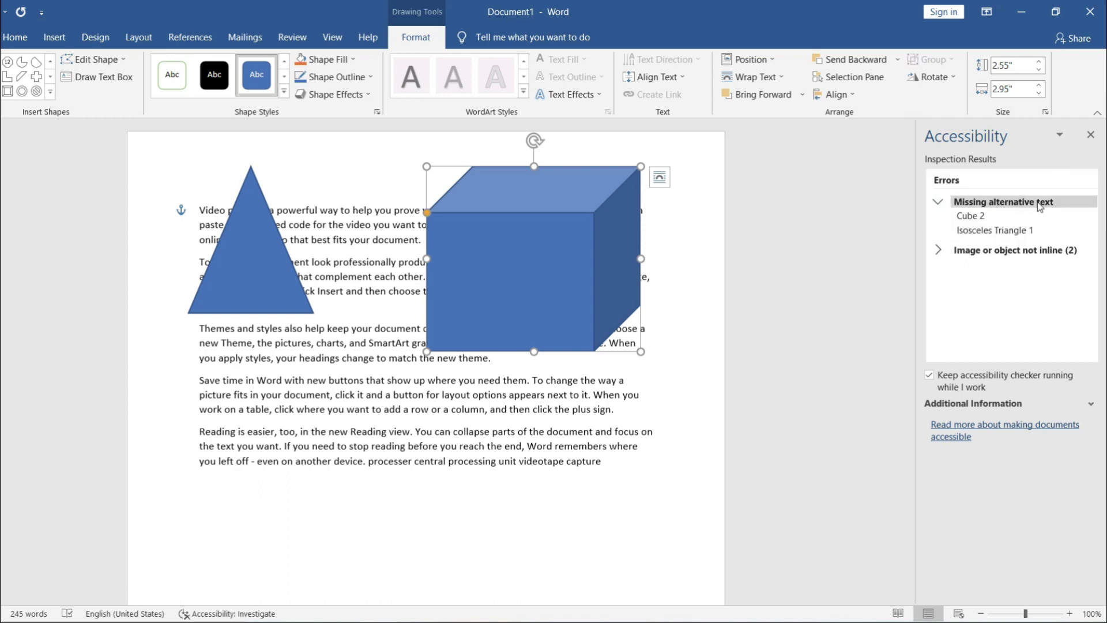
left_click(1090, 230)
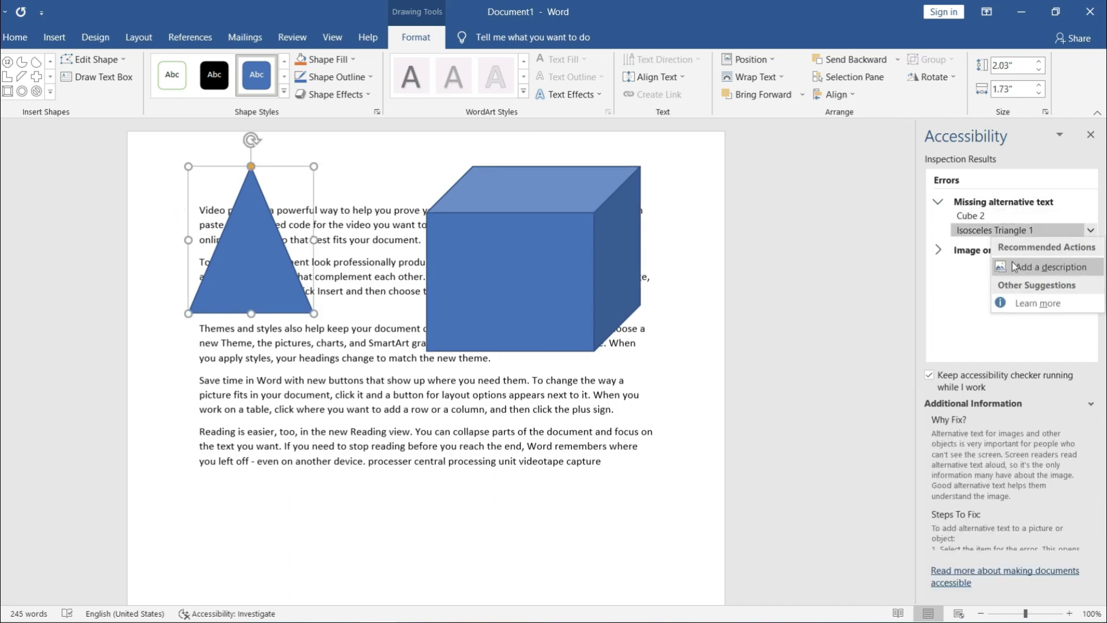
left_click(1015, 216)
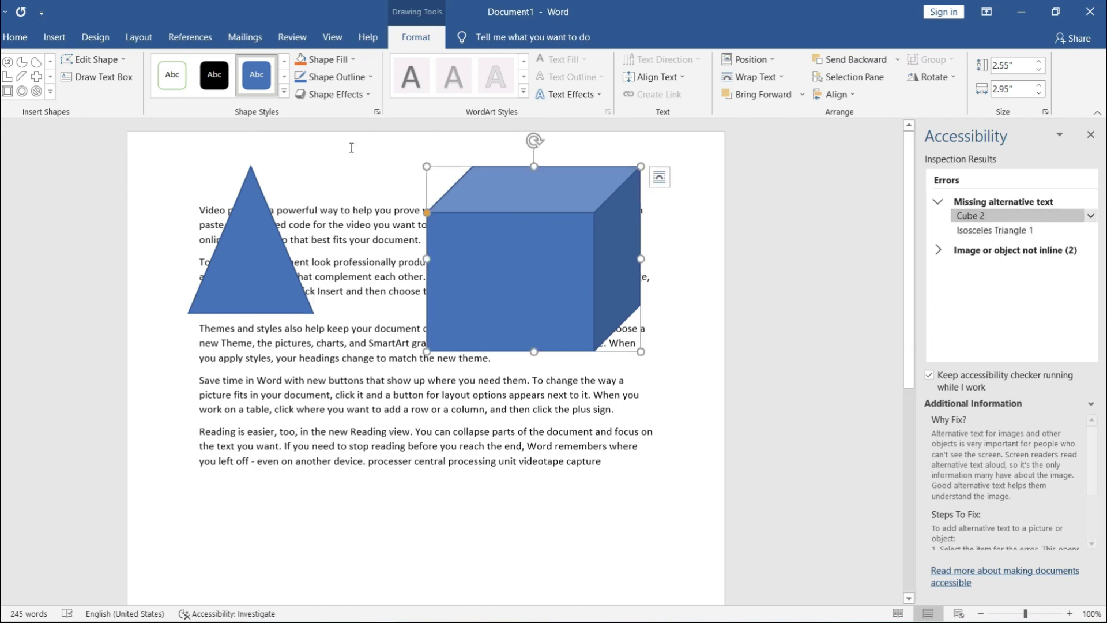
left_click(1091, 215)
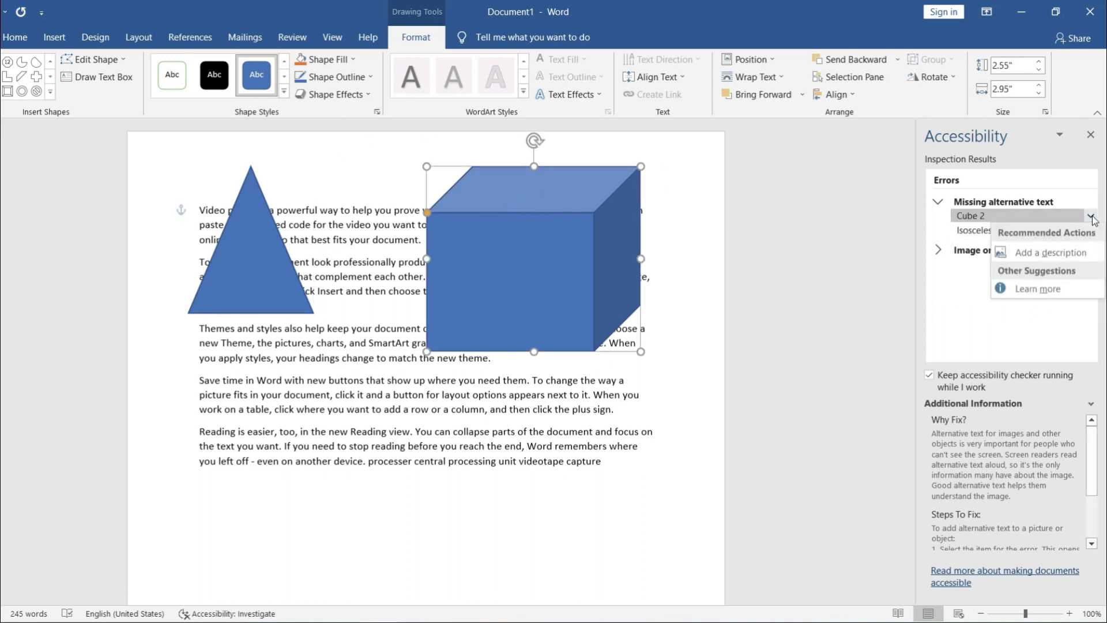
left_click(985, 306)
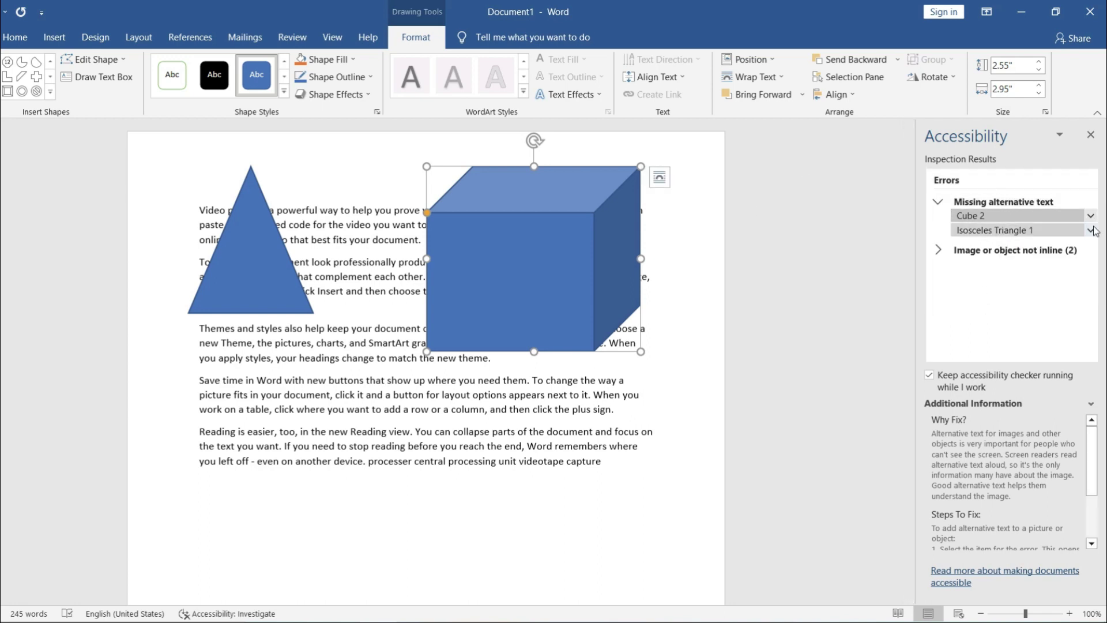
Give Cube 2 the alt text 'sgfsgsg' and Isosceles Triangle 1 the alt text 'dasfasfd'.
left_click(1091, 216)
left_click(1045, 255)
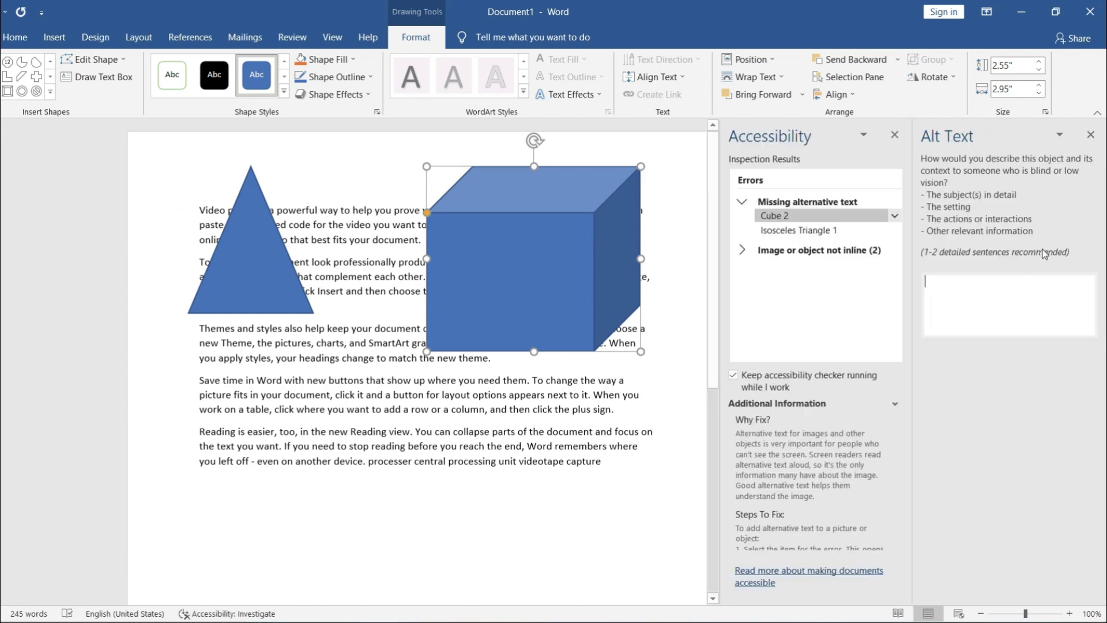
type("sgfsgsg")
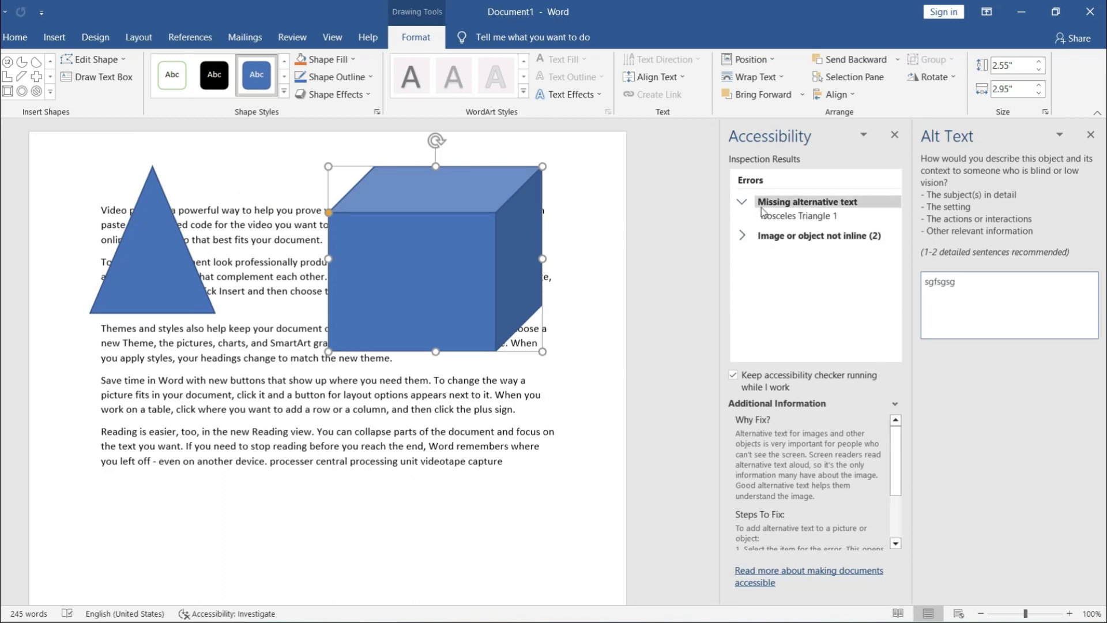
mouse_move(825, 231)
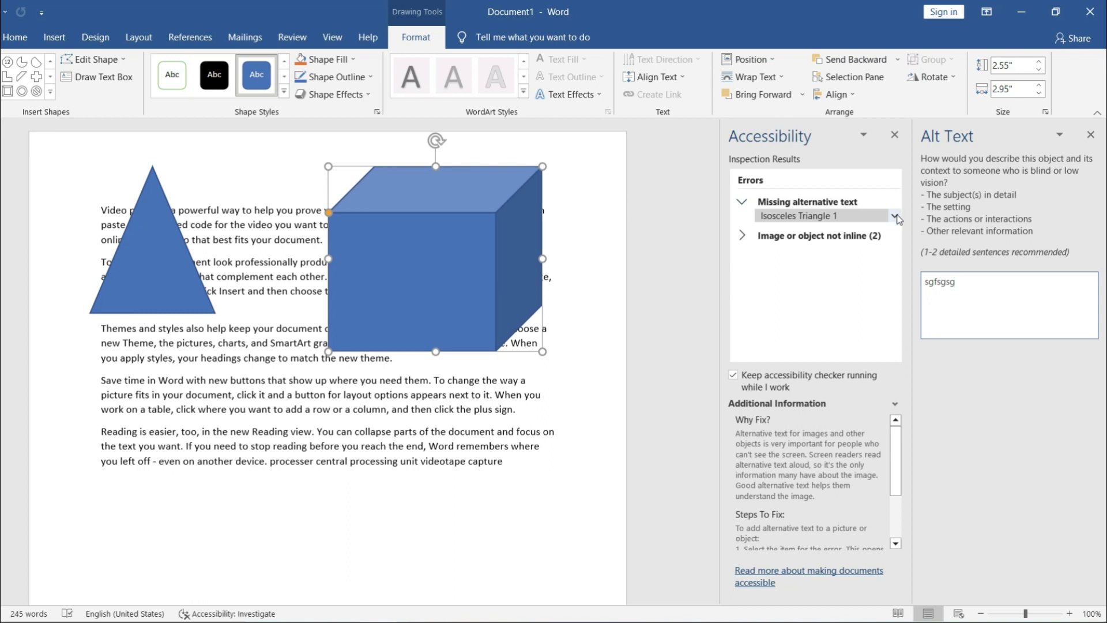
left_click(893, 215)
left_click(914, 255)
type("dasf")
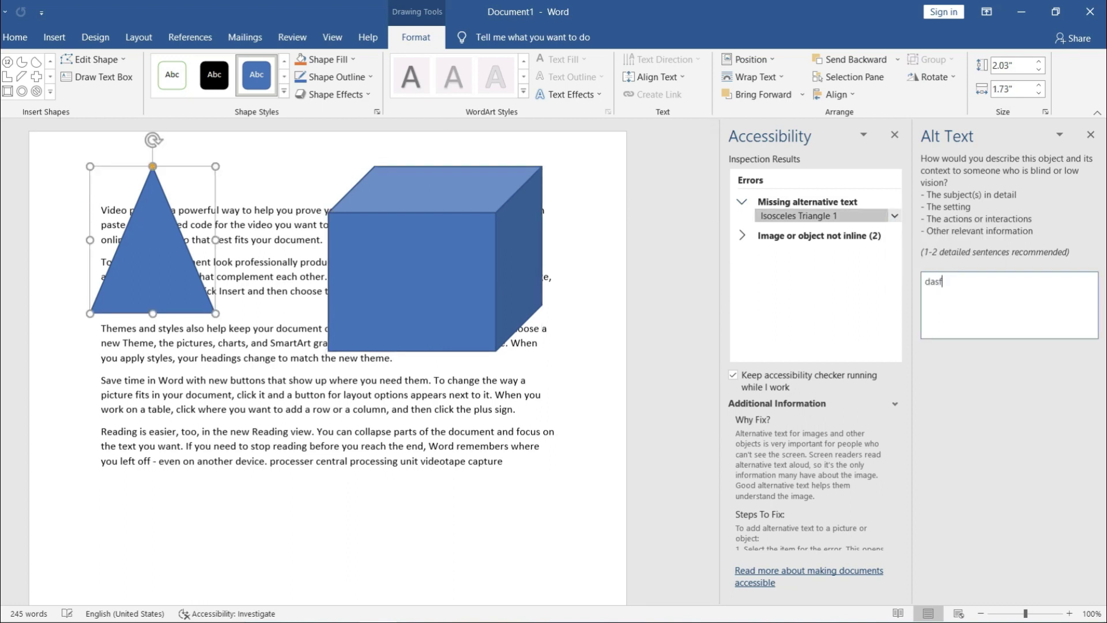
type("asfd")
left_click(742, 206)
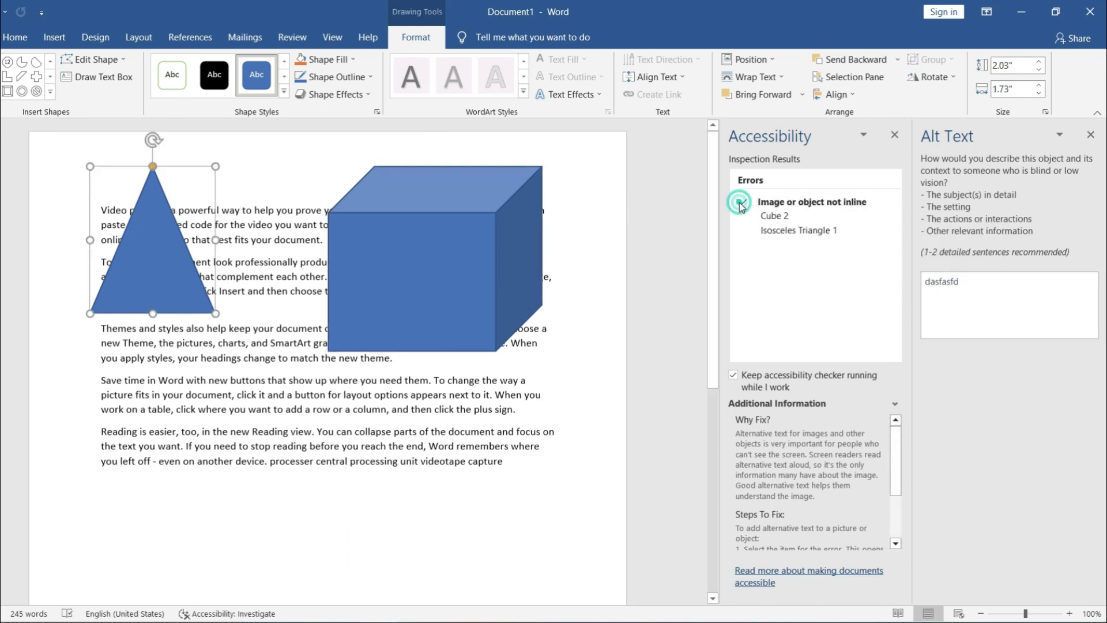
Place Cube 2 and the triangle inline with the text.
left_click(894, 216)
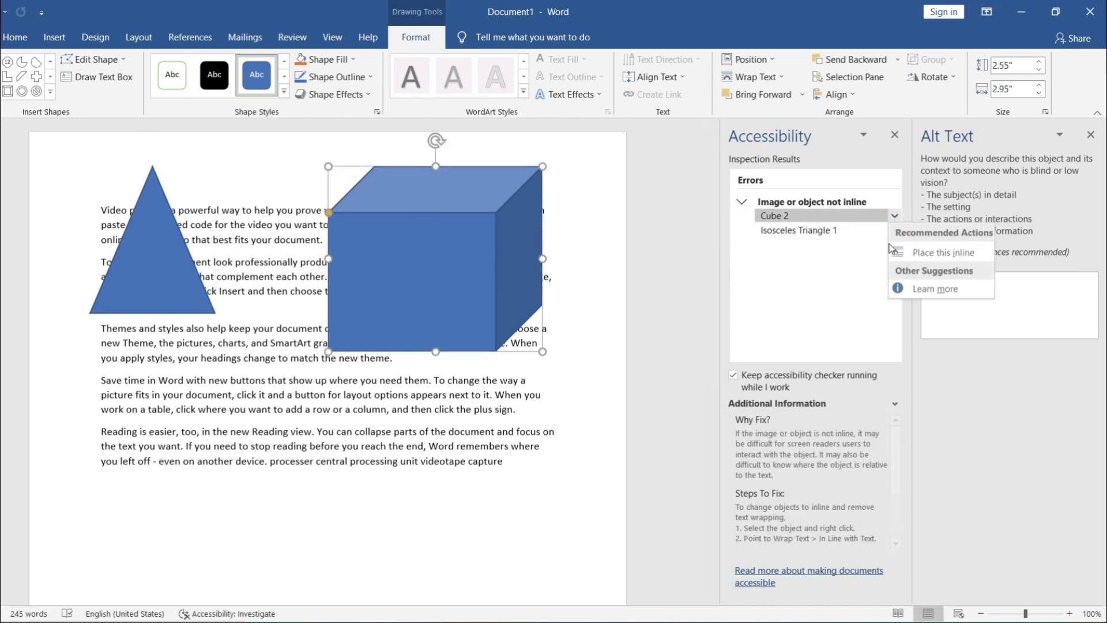
left_click(961, 253)
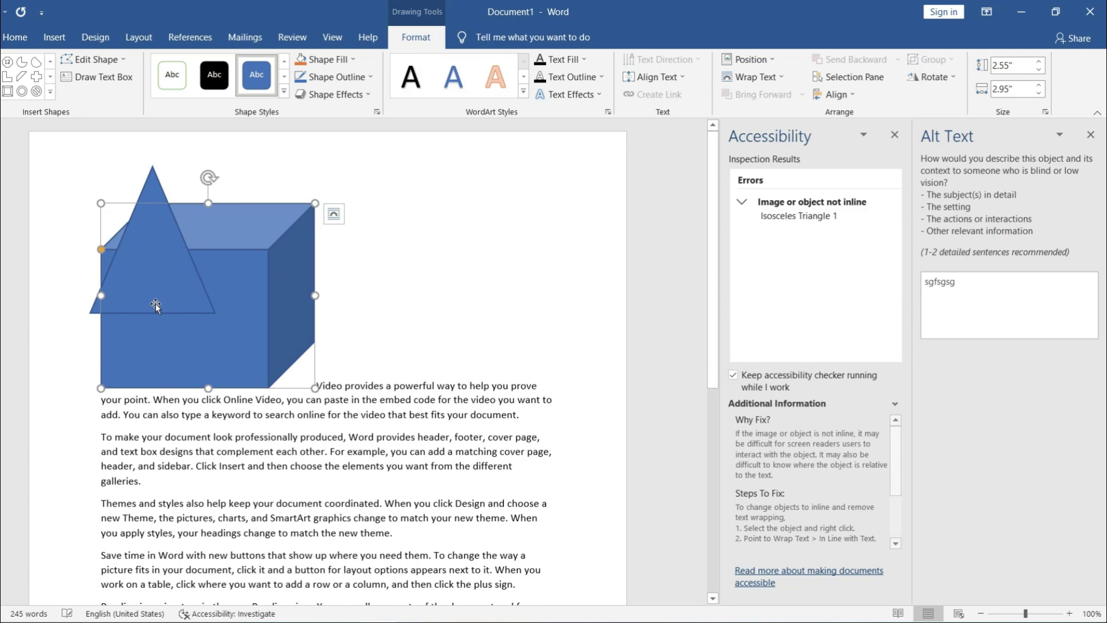
left_click(808, 215)
left_click(895, 216)
left_click(923, 253)
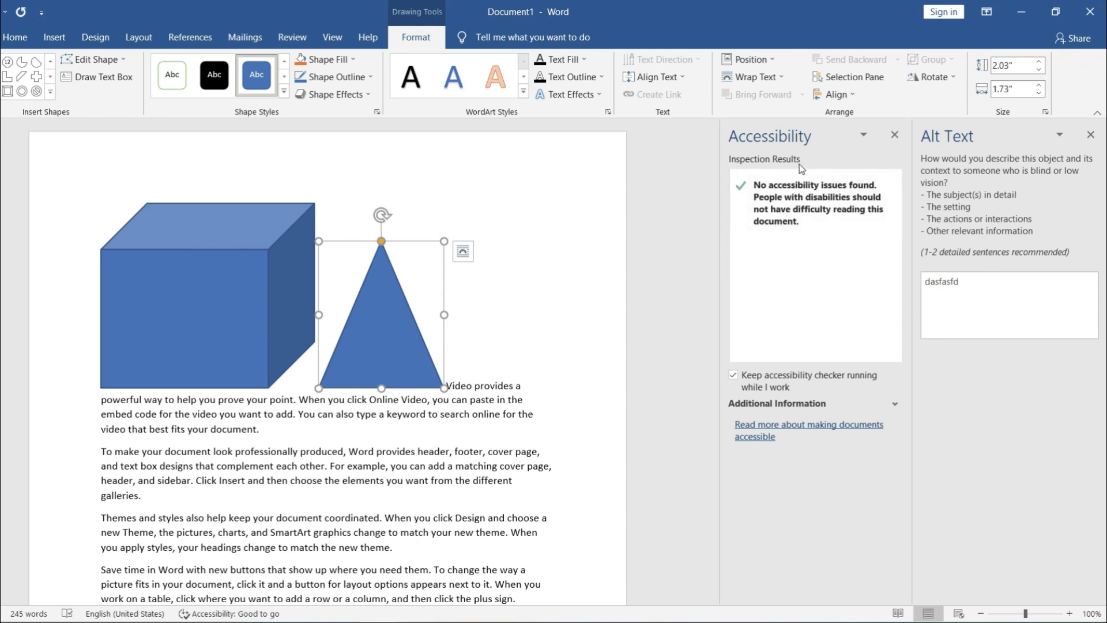
Close the Alt Text and Accessibility panes and return to the Review tab.
left_click(1091, 134)
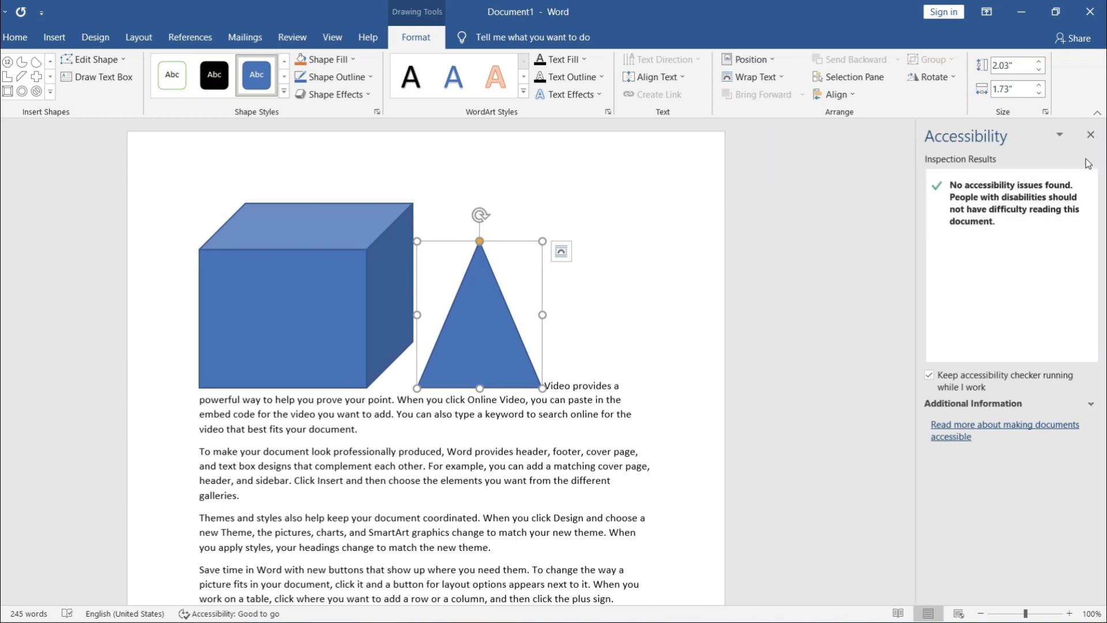
left_click(1090, 134)
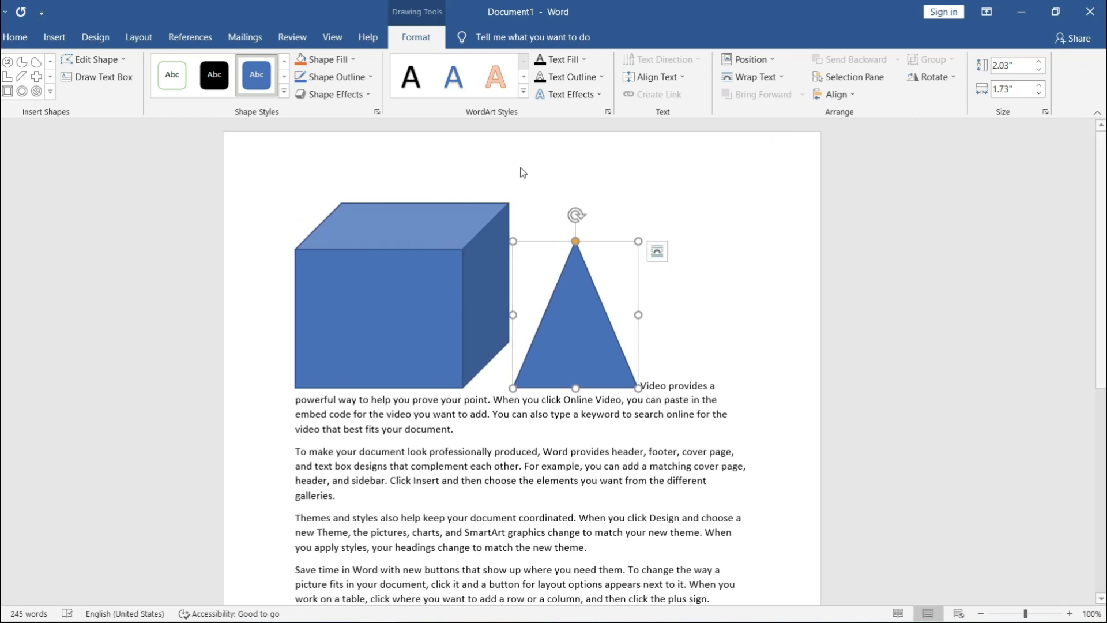
left_click(265, 38)
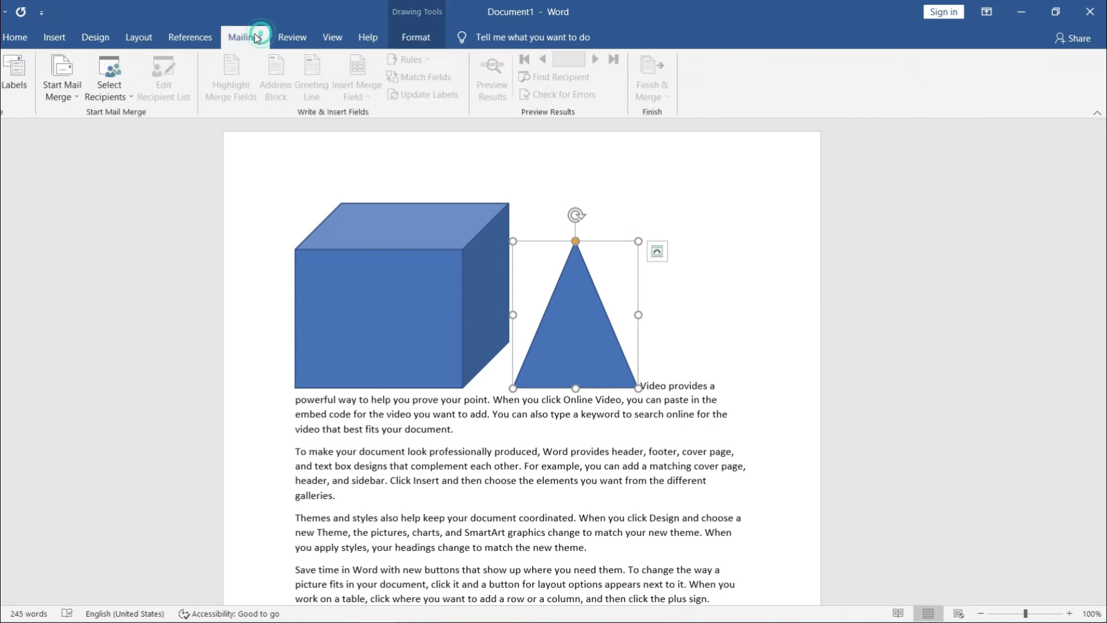
left_click(293, 37)
left_click(370, 340)
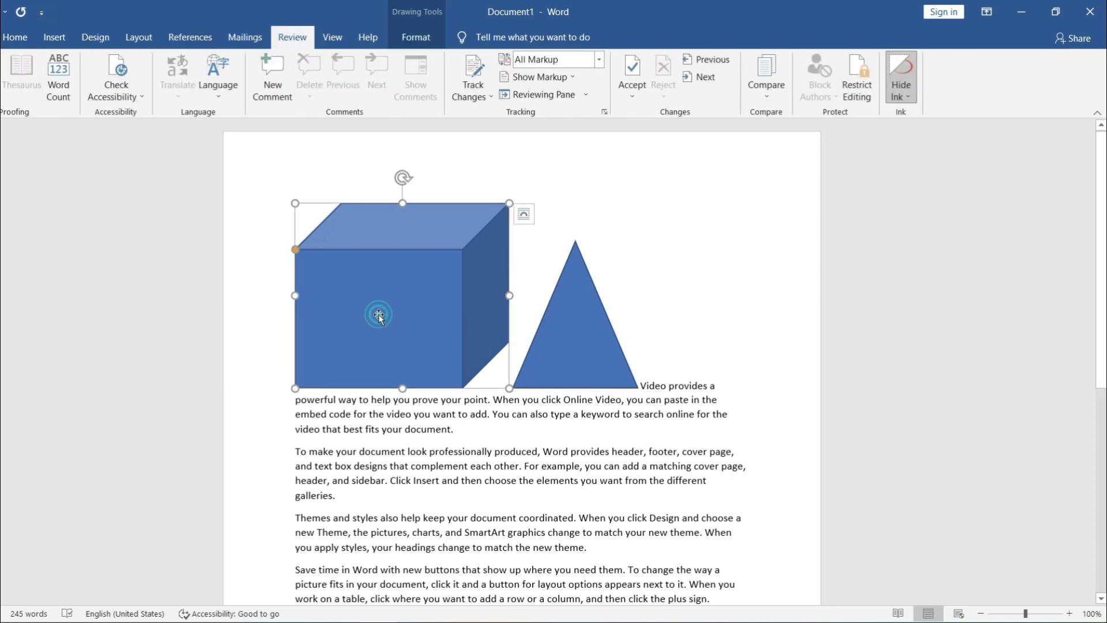
Delete the cube and triangle shapes from the document.
key("Delete")
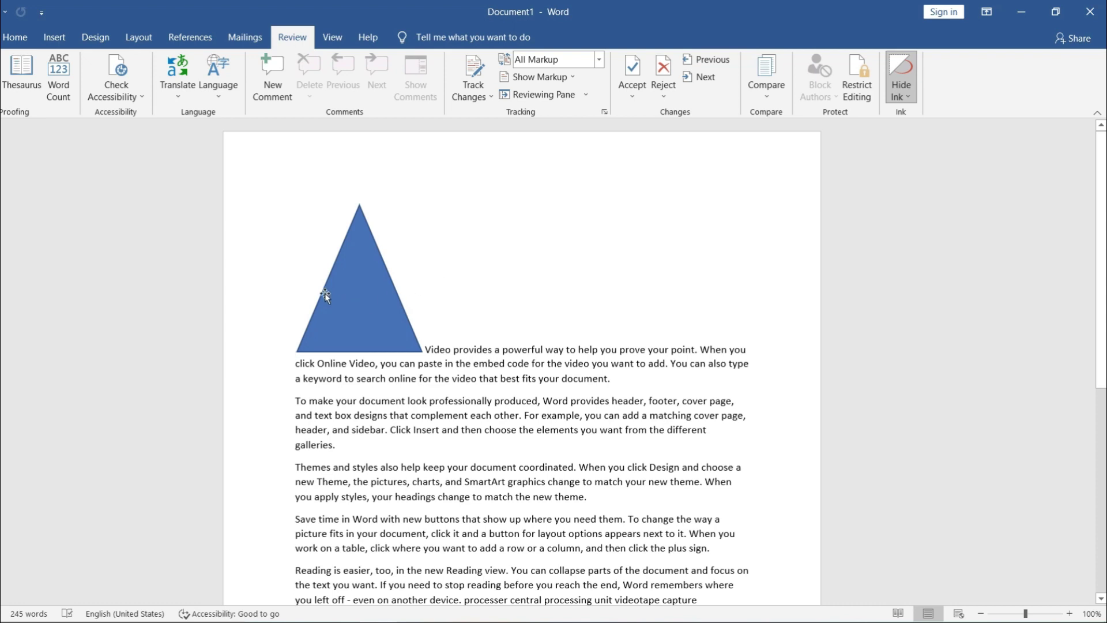
left_click(349, 297)
key("Delete")
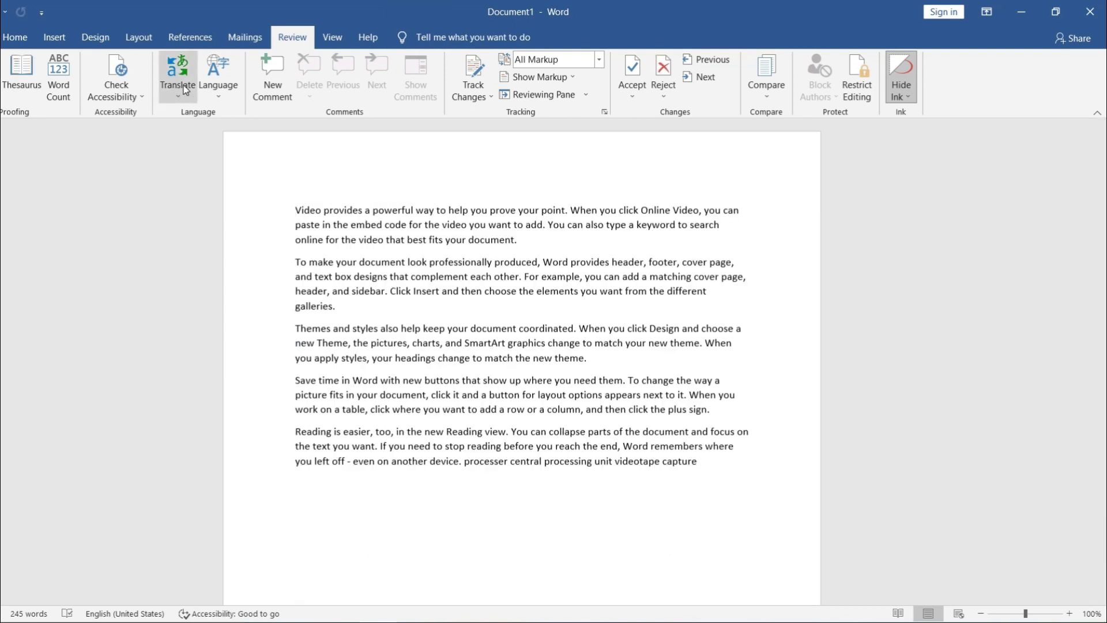
Select the start of the word Video and choose Translate Selected Text.
left_click(178, 91)
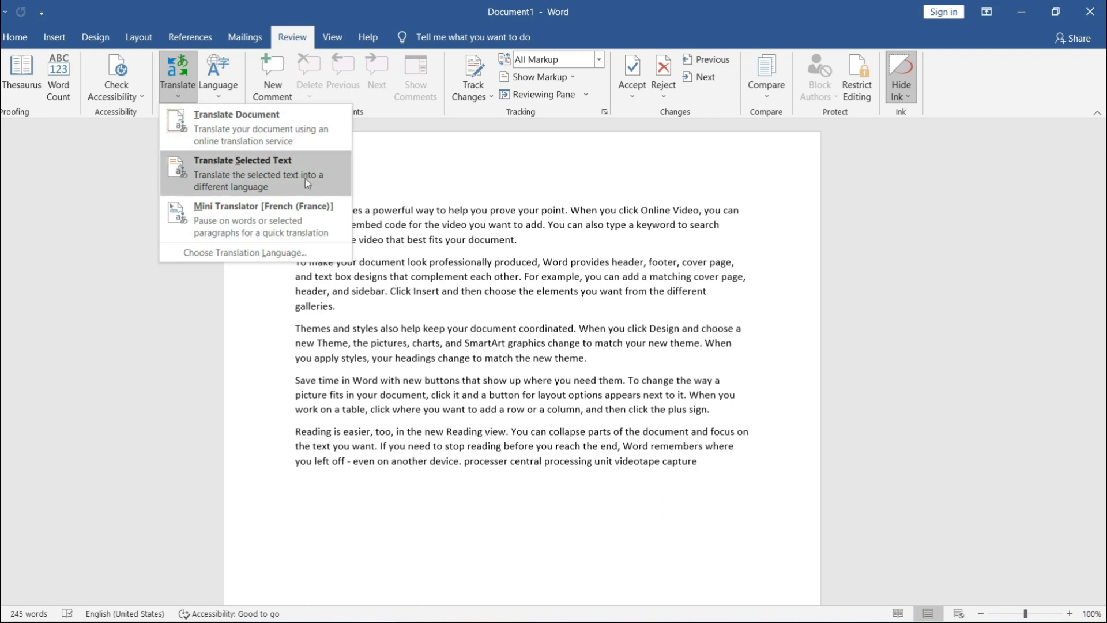
left_click(374, 262)
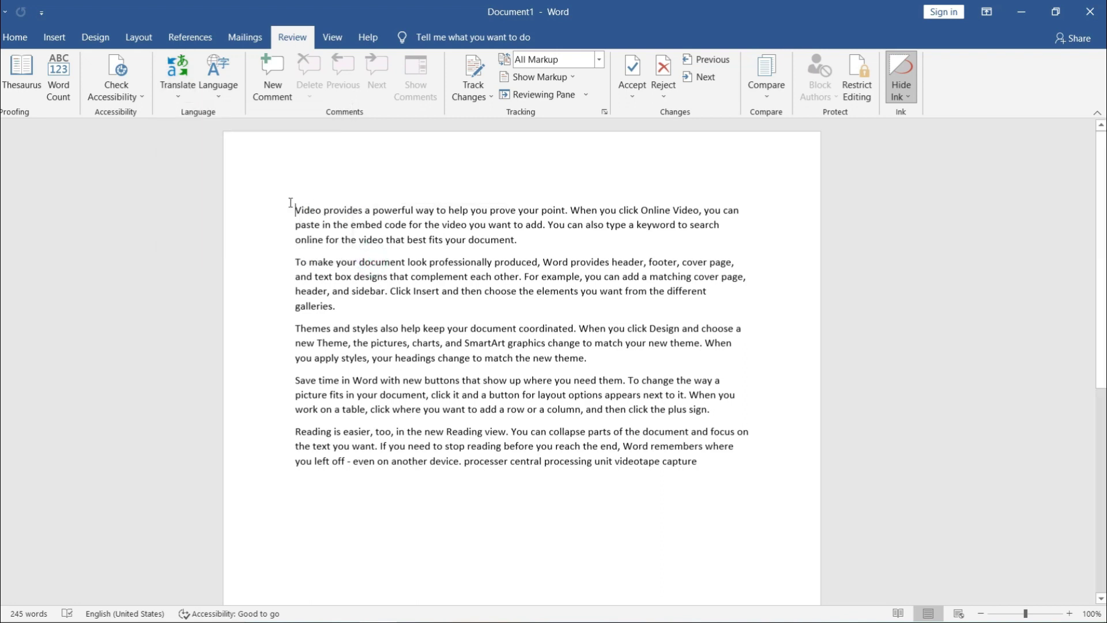
left_click_drag(295, 212, 313, 213)
left_click(178, 87)
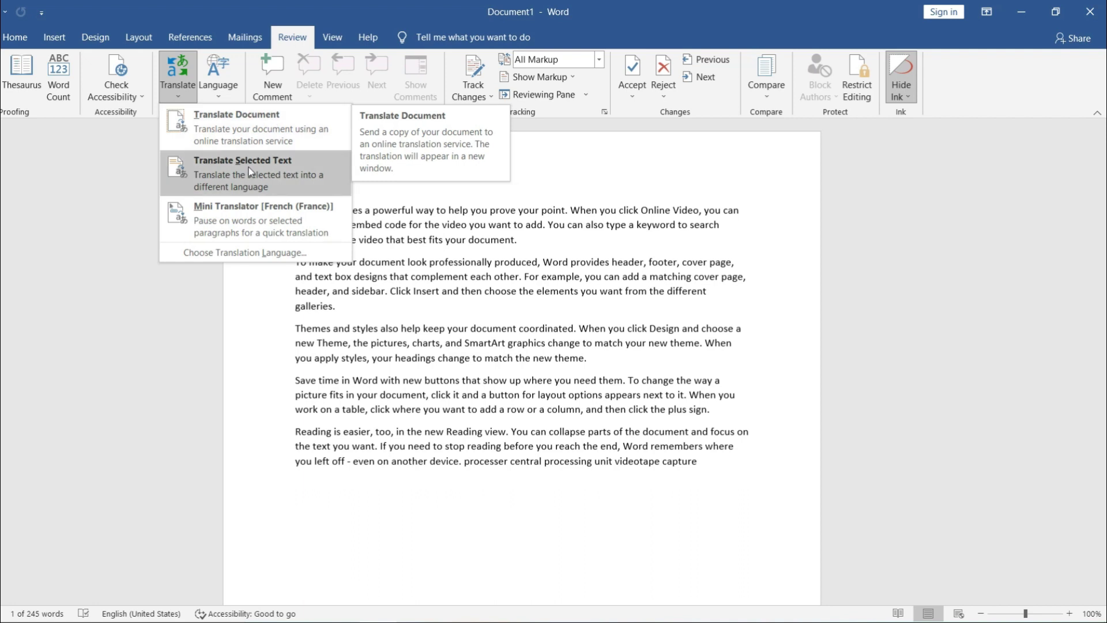
left_click(302, 239)
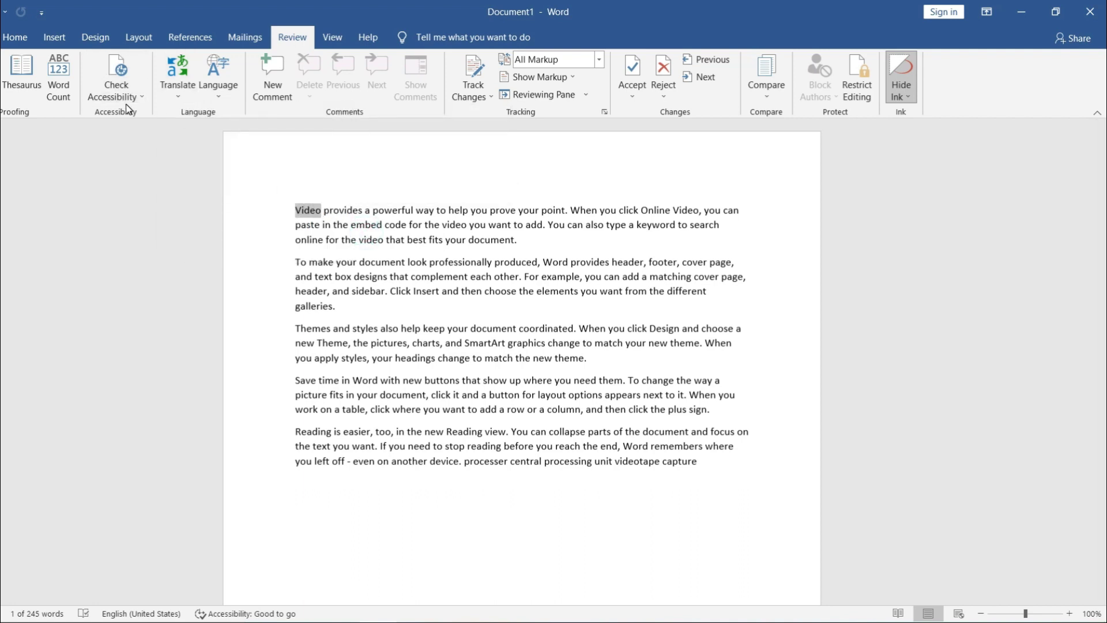
left_click(142, 97)
left_click(182, 76)
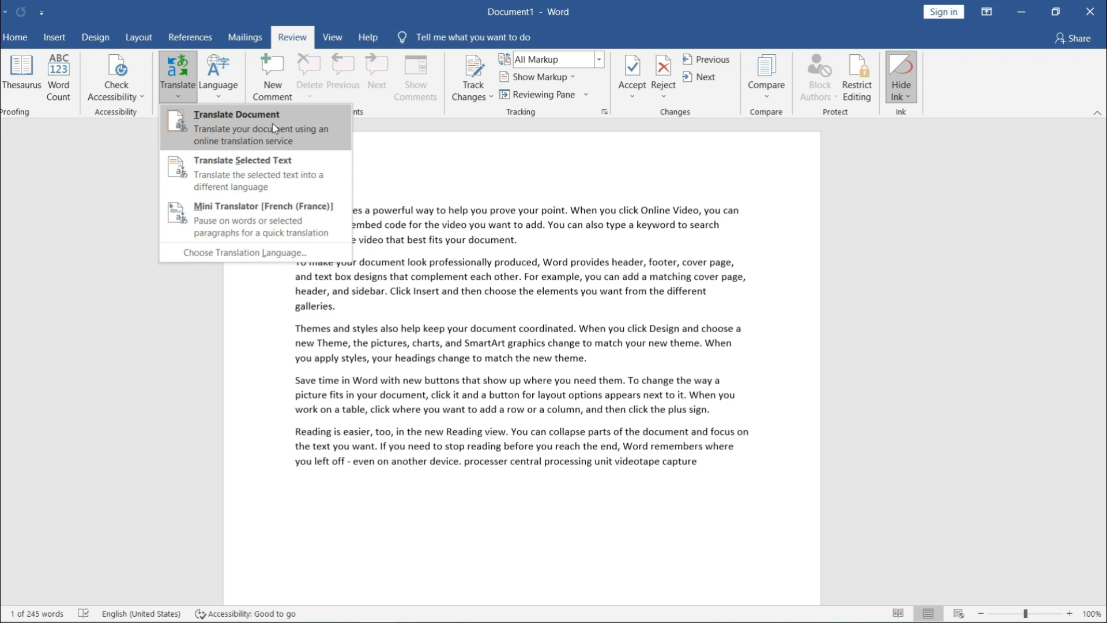
left_click(278, 164)
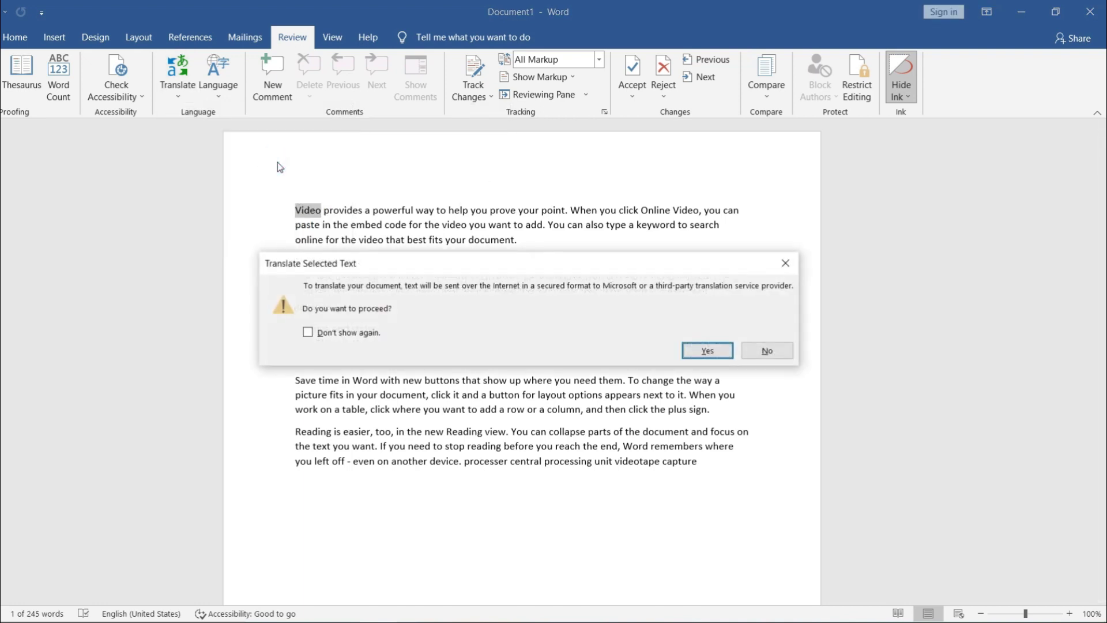
Allow the text to be sent for online translation and select the pronunciation shown for 'video'.
left_click(710, 353)
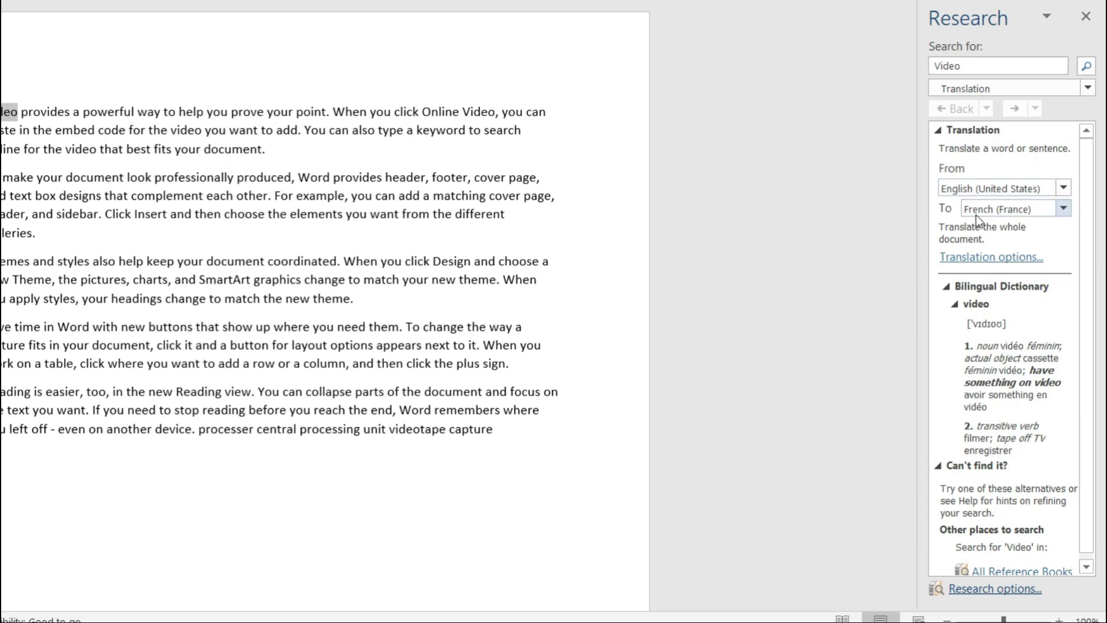
double_click(985, 323)
scroll(1045, 374, "down", 1)
Translate 'computer' from English to French, getting 'ordinateur', and select its pronunciation.
left_click(980, 68)
double_click(980, 68)
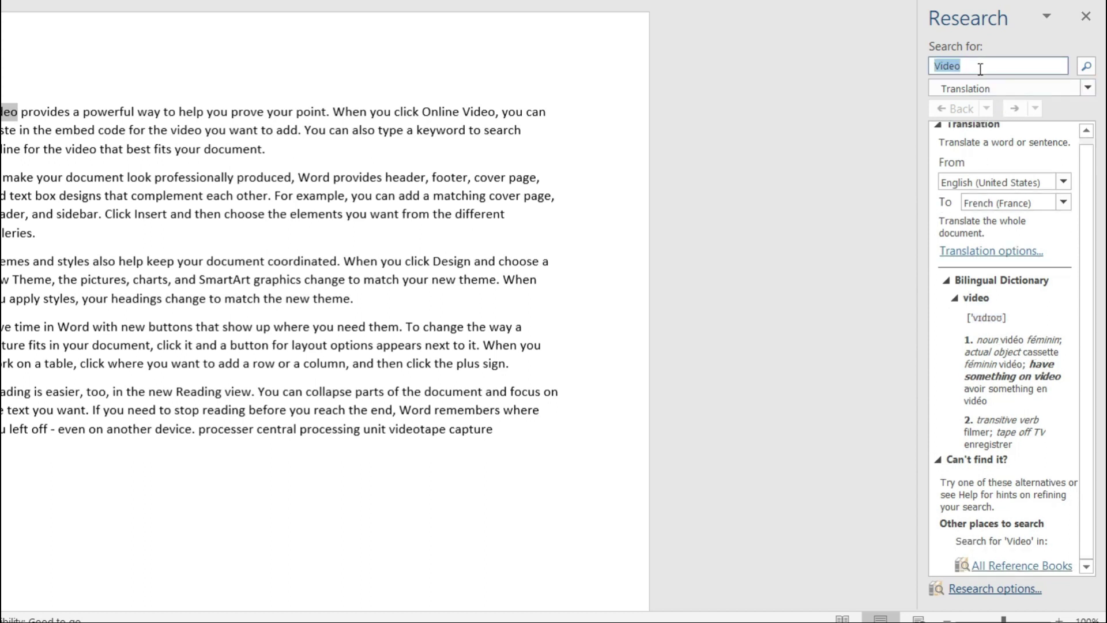
type("computer")
left_click(1086, 66)
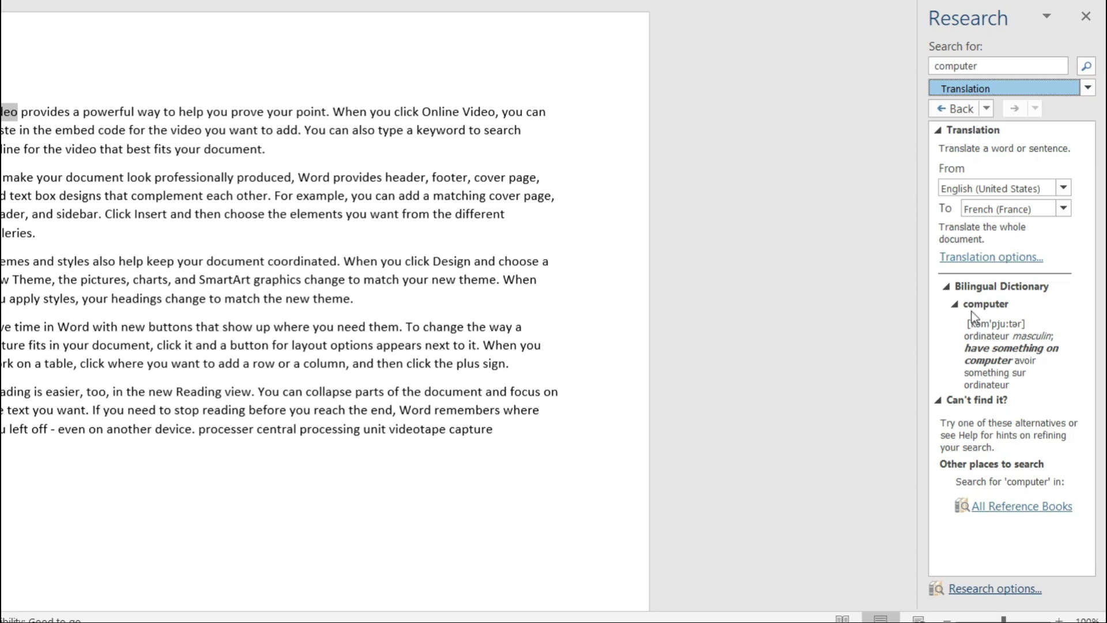
mouse_move(981, 326)
left_mouse_down()
mouse_move(1025, 326)
mouse_move(971, 325)
left_mouse_up()
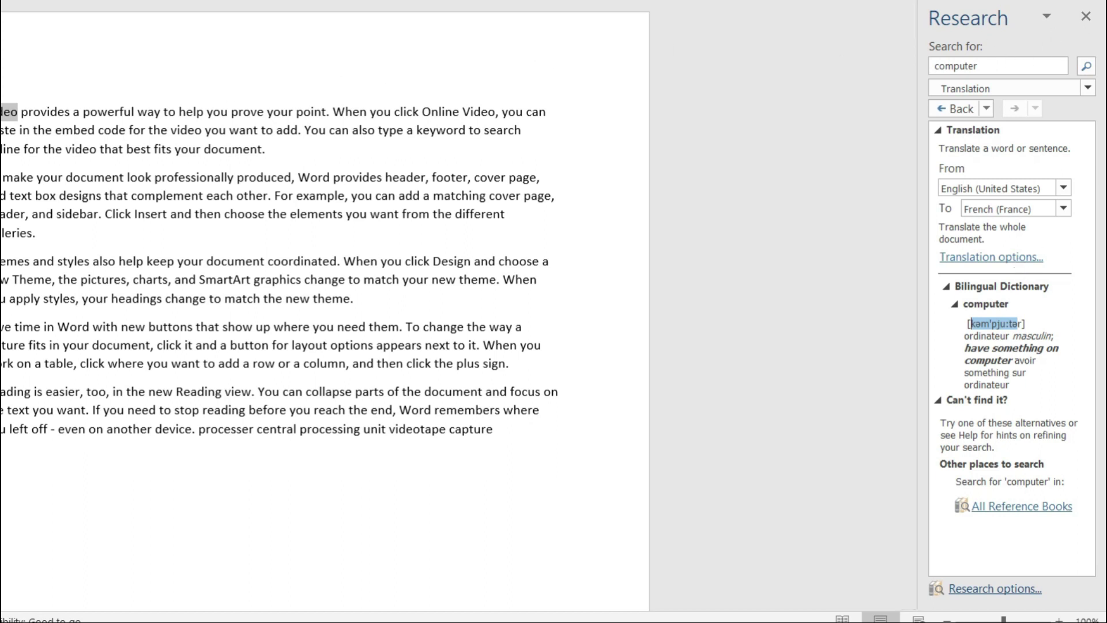
Close the Research pane and open Language Preferences with English (United States) selected.
left_click(1086, 16)
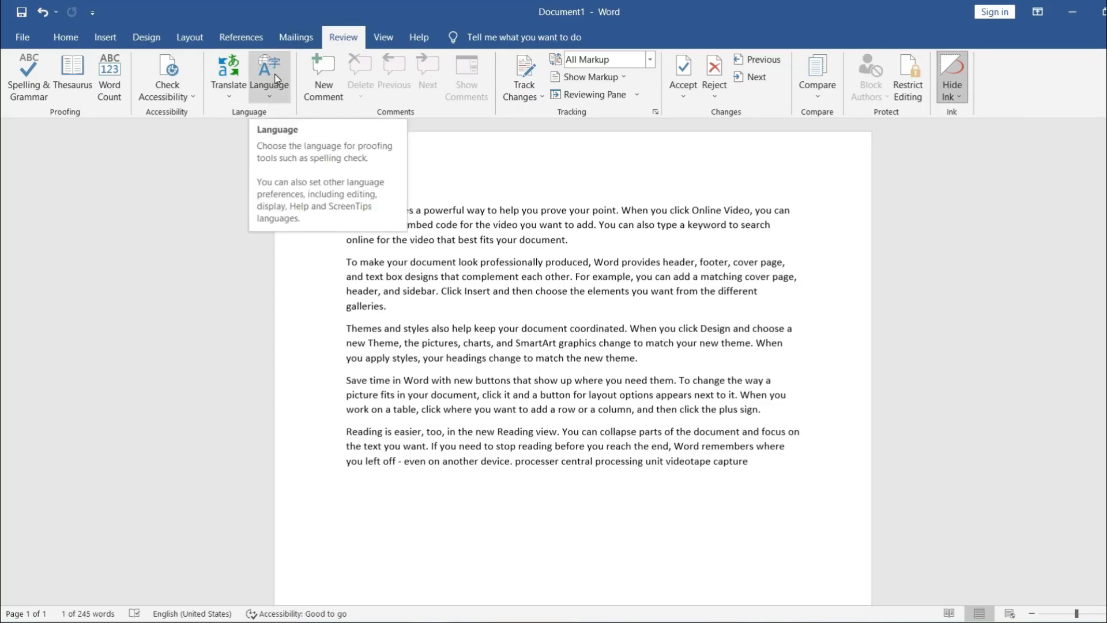
left_click(270, 90)
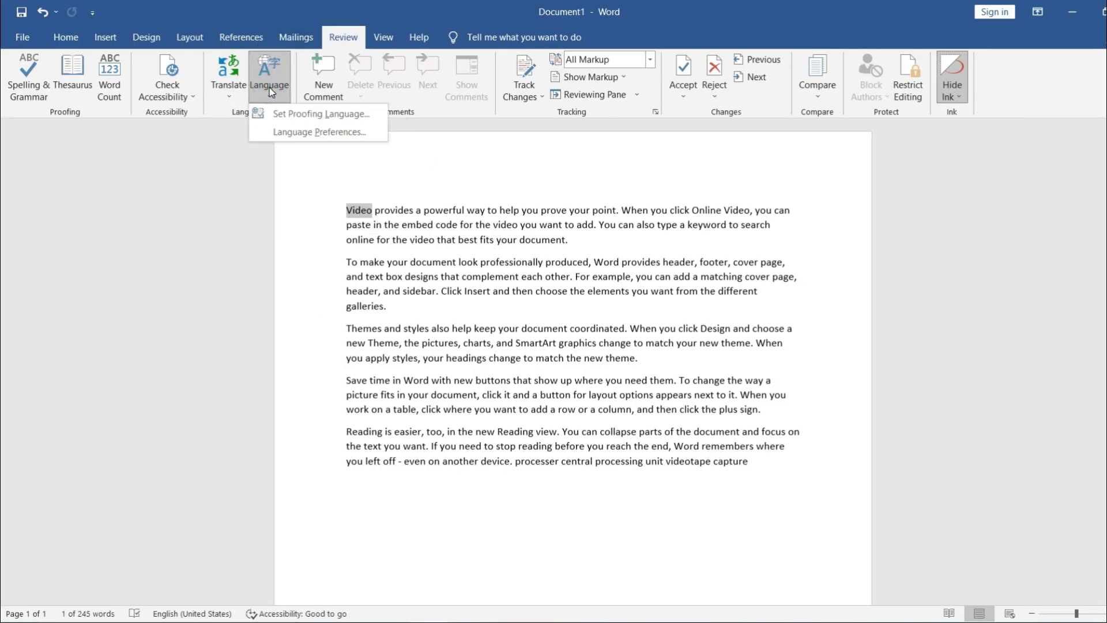
left_click(359, 134)
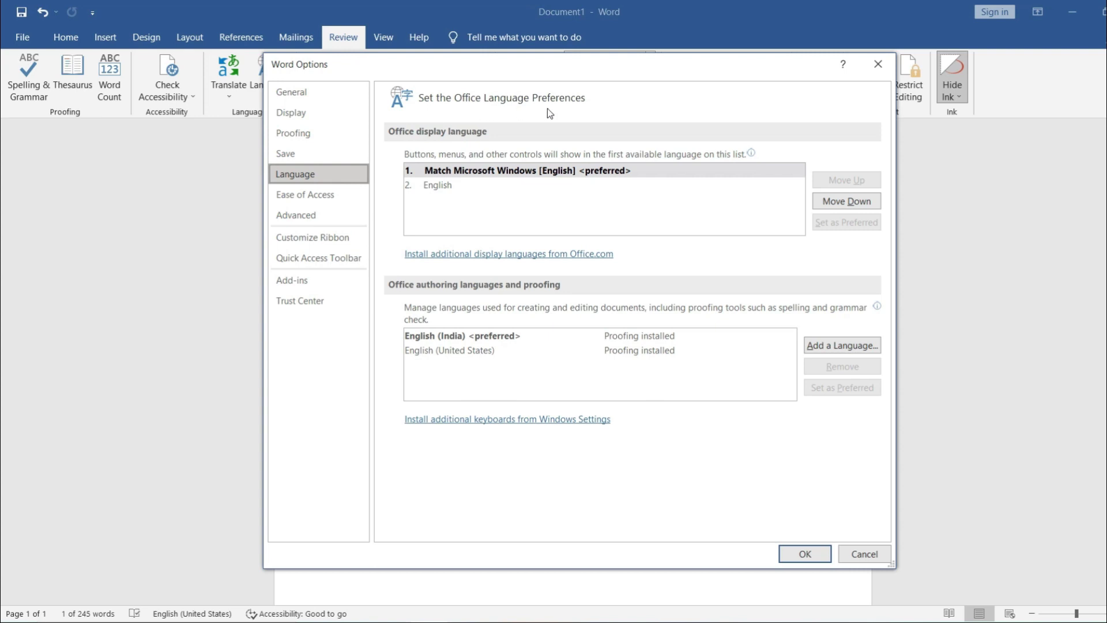
left_click(425, 356)
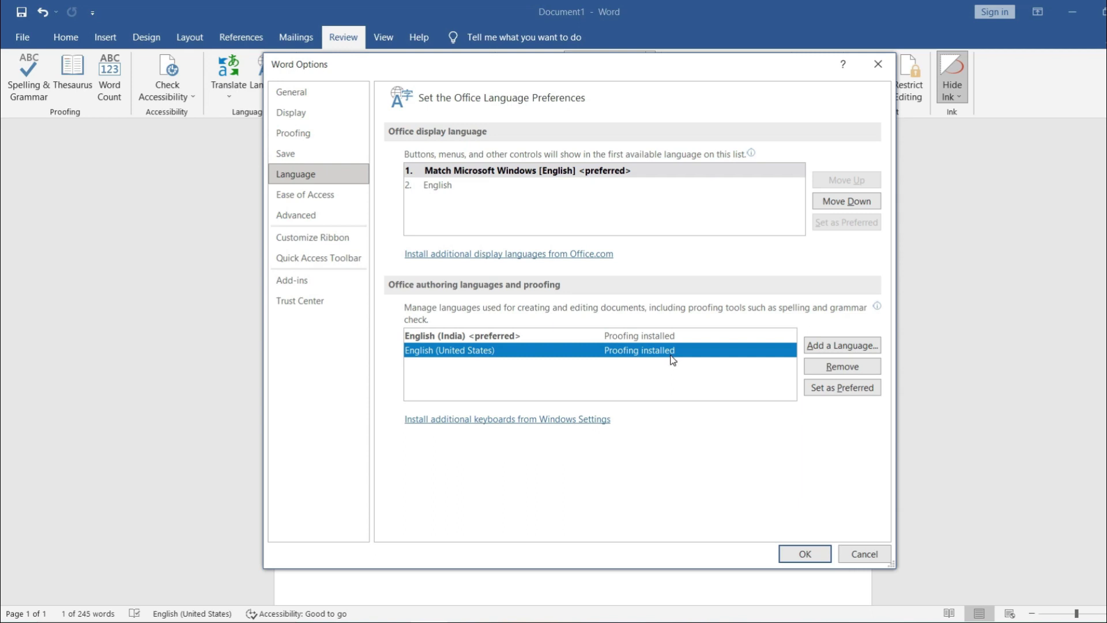
left_click(839, 347)
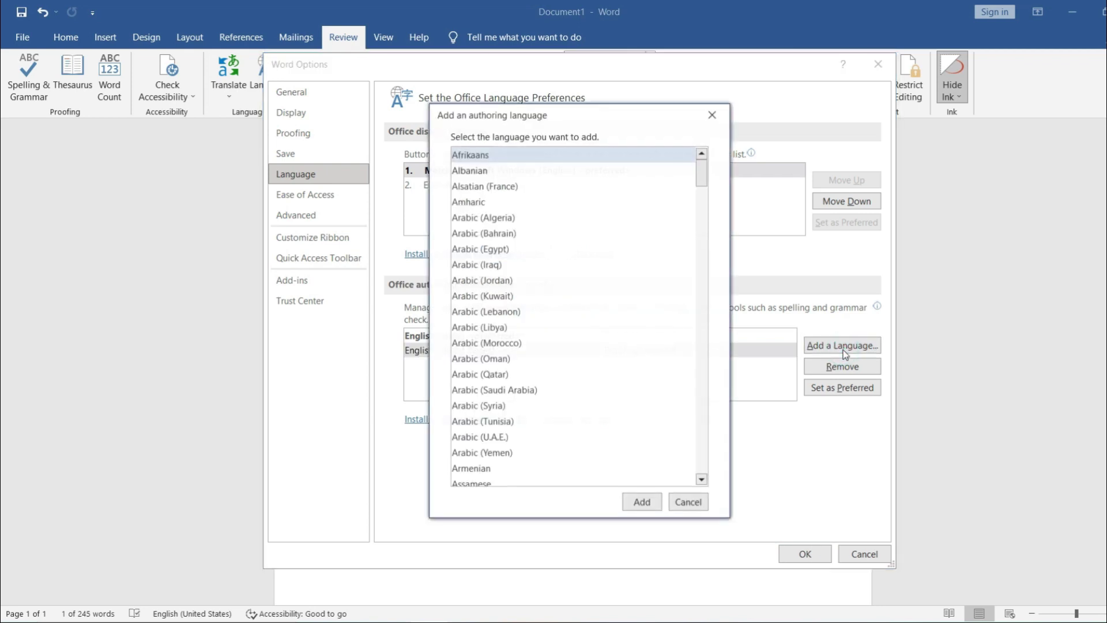
scroll(496, 286, "down", 6)
scroll(502, 289, "down", 5)
scroll(502, 294, "down", 5)
scroll(503, 322, "down", 4)
scroll(499, 314, "up", 1)
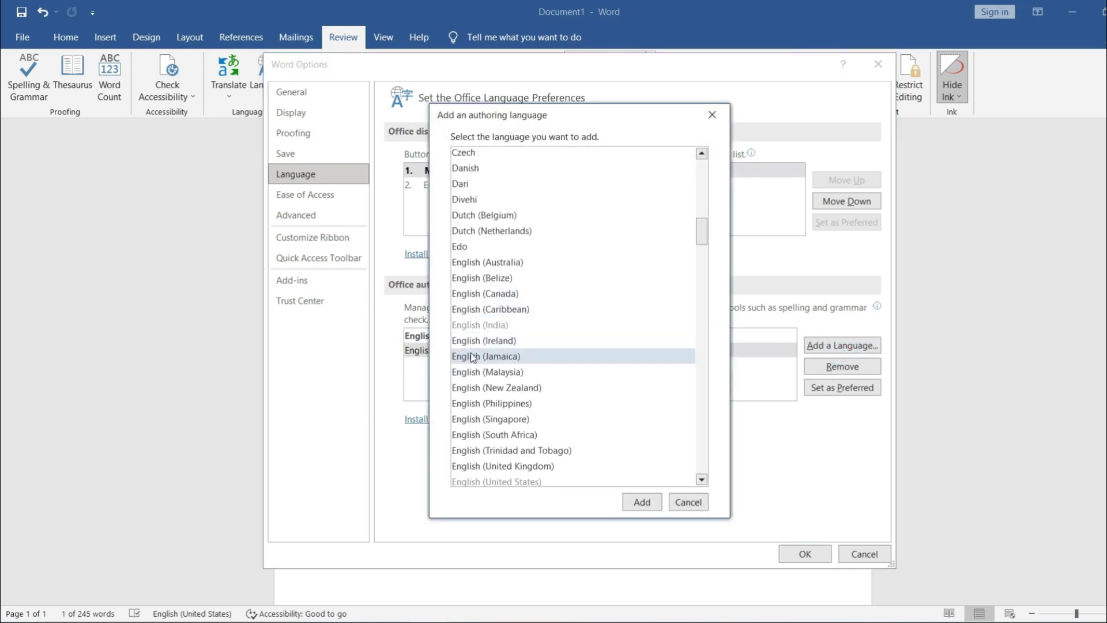
scroll(489, 372, "down", 1)
scroll(489, 373, "down", 3)
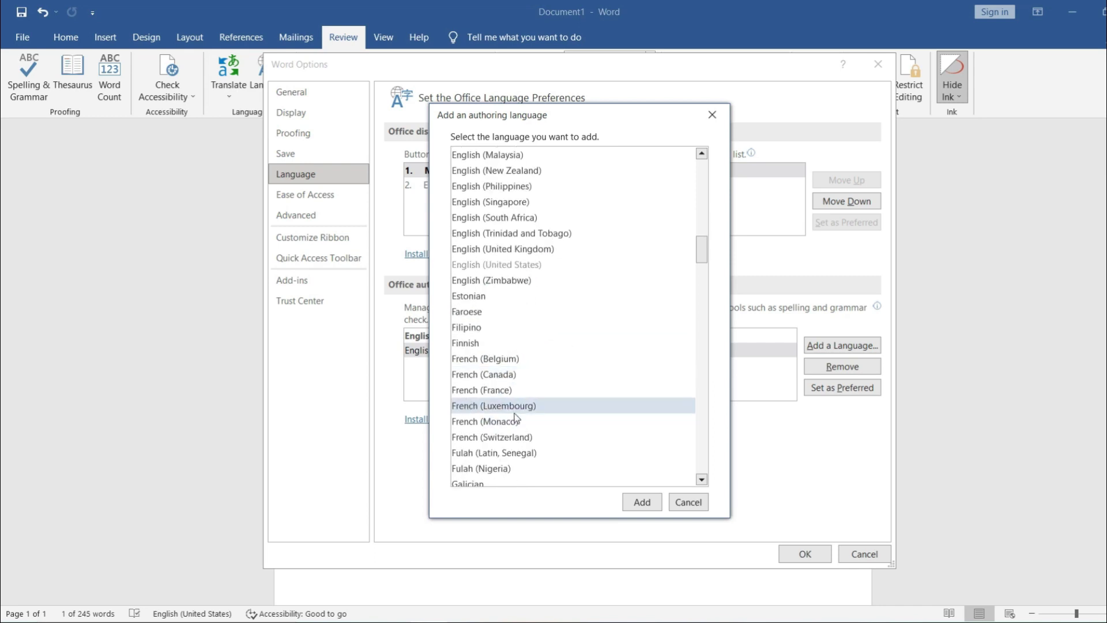
scroll(499, 412, "down", 4)
scroll(508, 417, "down", 5)
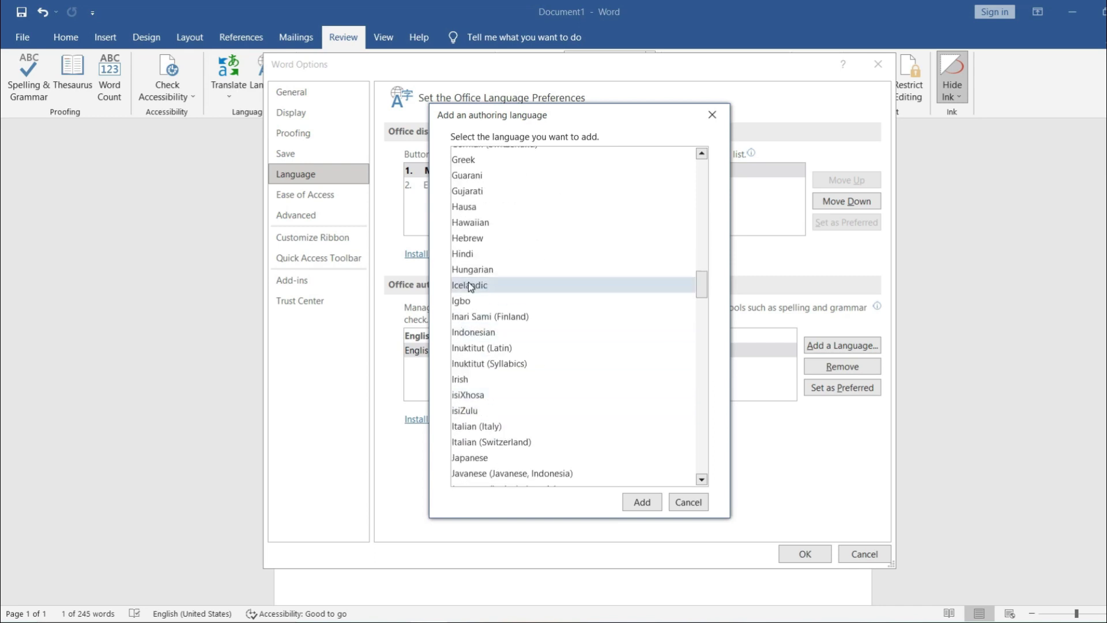
scroll(465, 253, "up", 7)
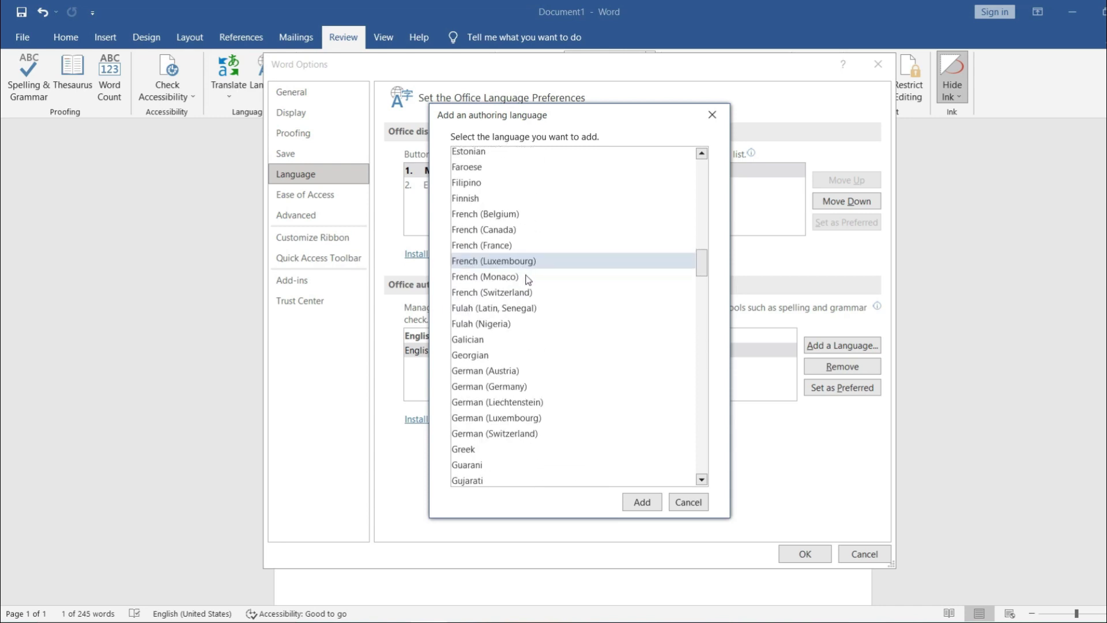
scroll(465, 254, "up", 3)
scroll(464, 253, "up", 5)
scroll(473, 253, "up", 5)
scroll(491, 252, "up", 1)
scroll(560, 265, "up", 4)
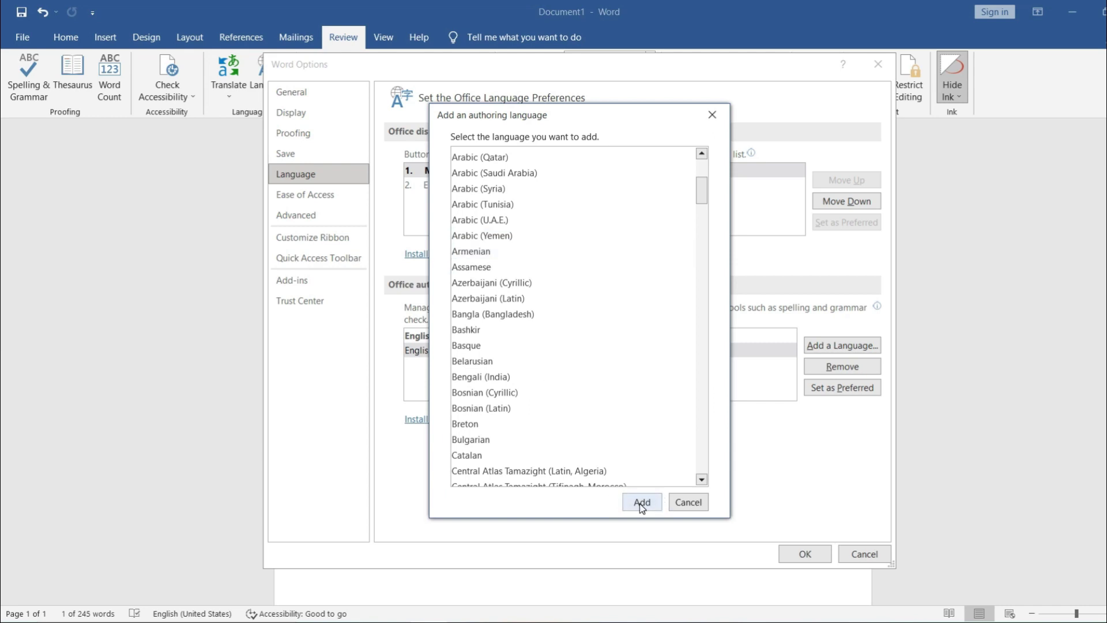
left_click(689, 502)
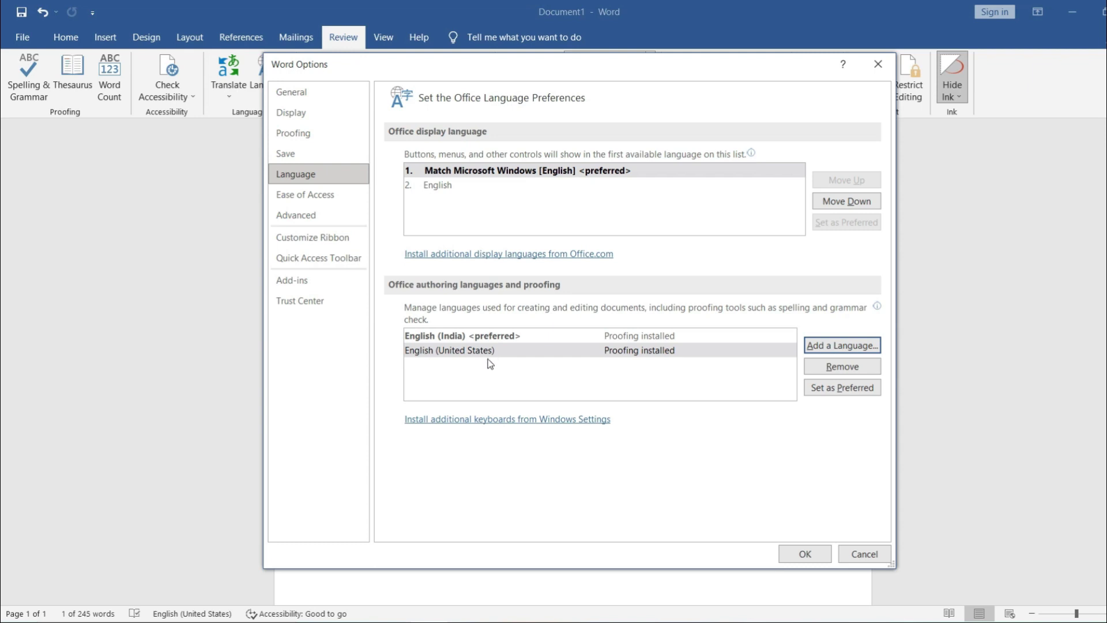
Close Word Options, select the whole first paragraph, and attach a new comment to it.
left_click(806, 554)
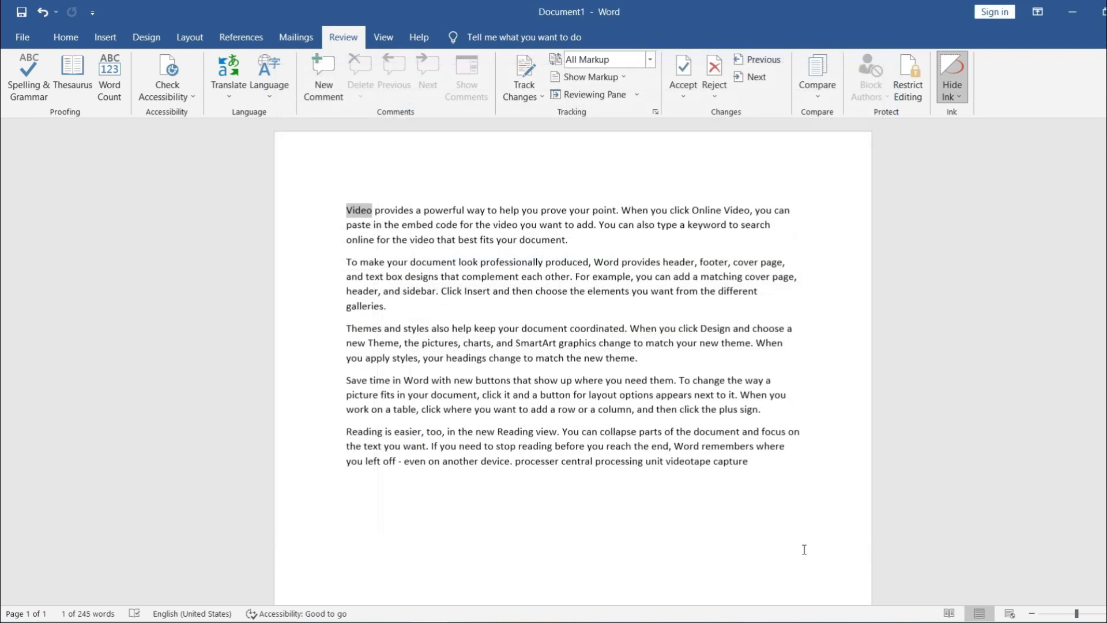
left_click(403, 215)
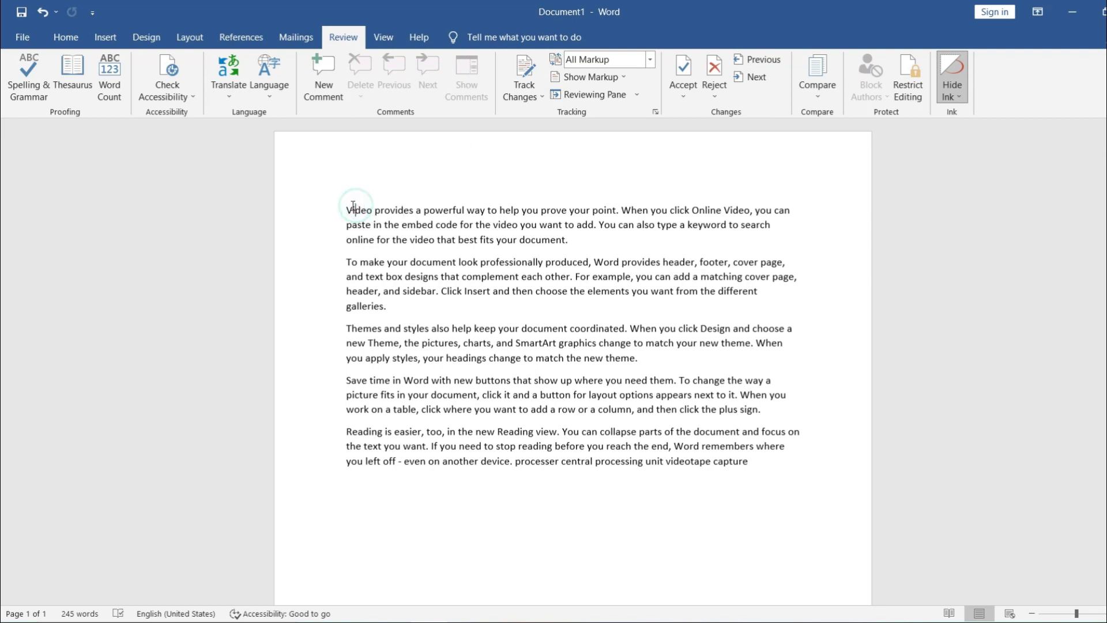
left_click_drag(345, 209, 593, 245)
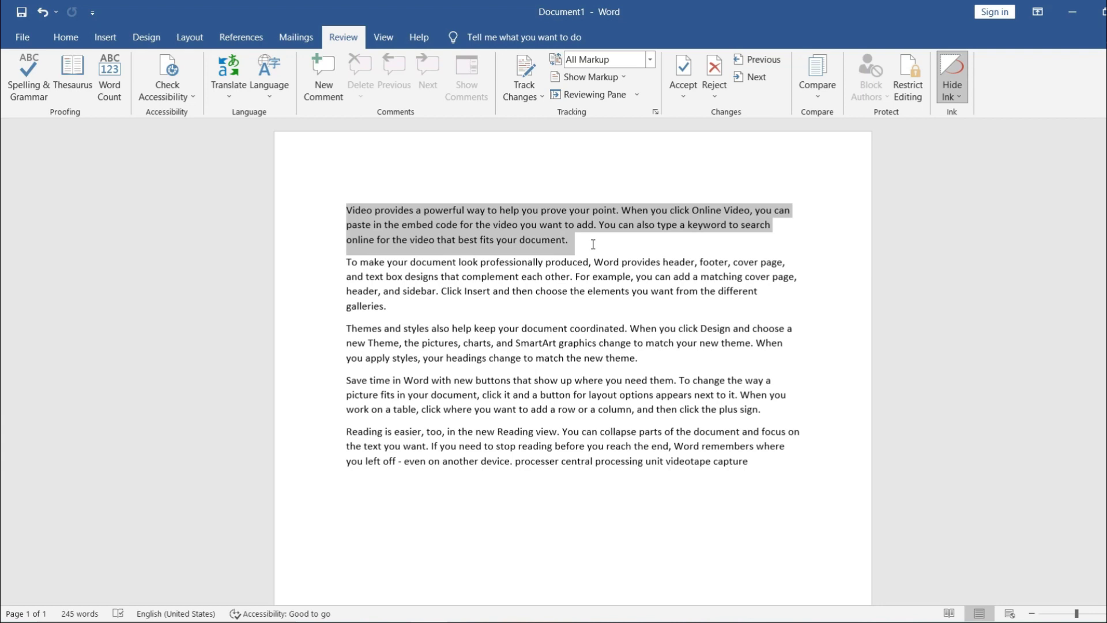
left_click(323, 73)
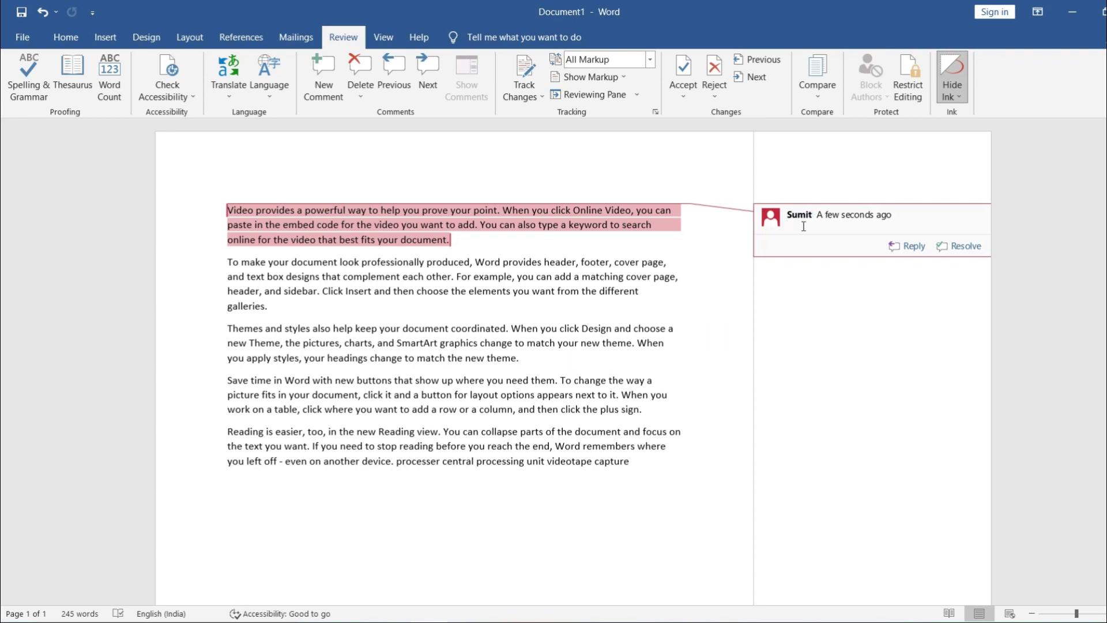
Enter 'This paragraph indicate computer' as the comment text and return to the document body.
type("p")
key("BackSpace")
key("BackSpace")
key("BackSpace")
type("his paragraph indiacate computer")
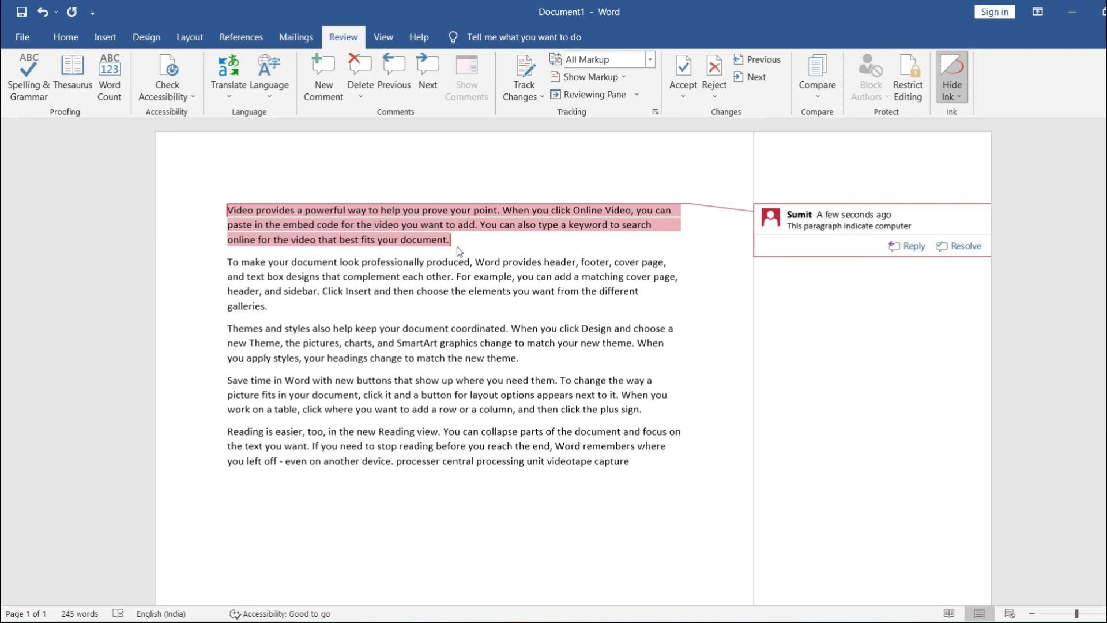
left_click_drag(225, 209, 489, 247)
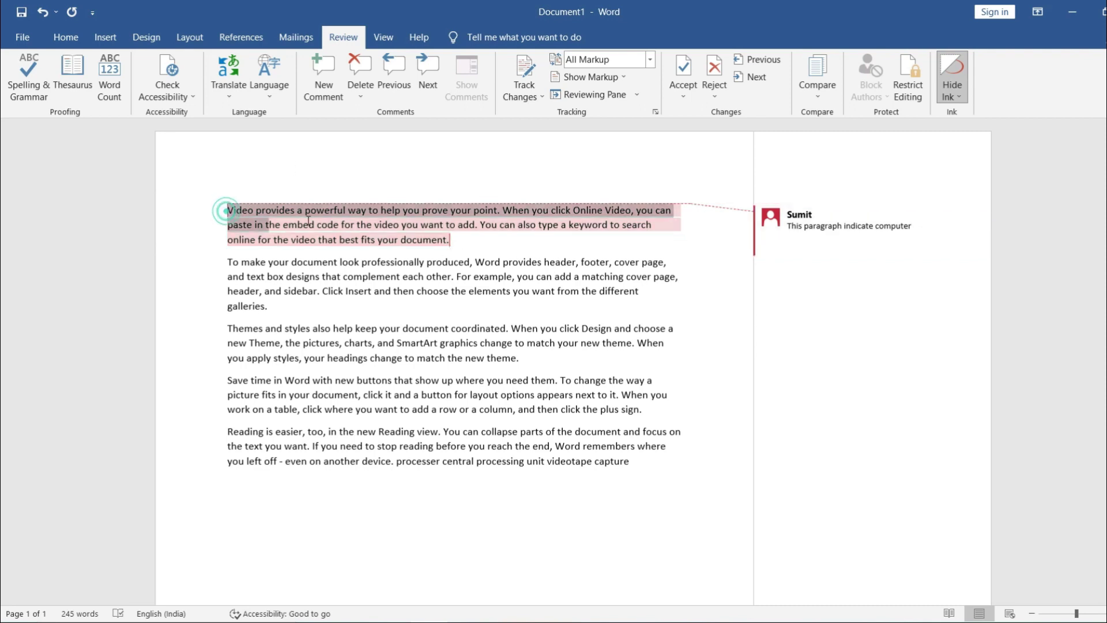
left_click(484, 262)
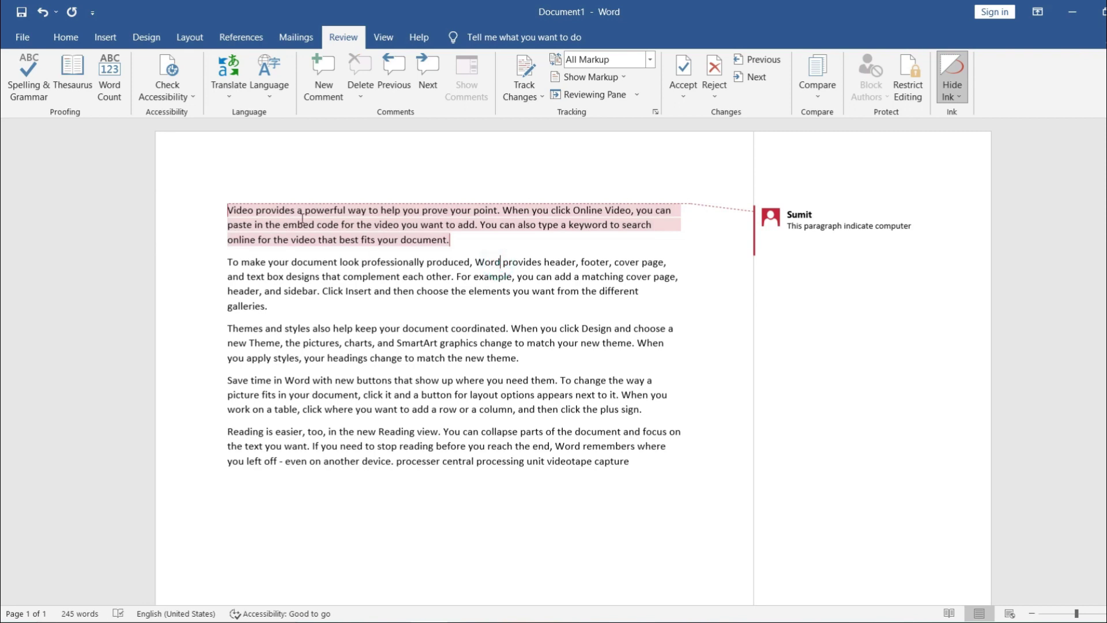
left_click(455, 291)
left_click(285, 306)
Add a comment reading 'Plz verify this sentence' on the word 'galleries.' ending paragraph two.
left_click(269, 306)
left_click_drag(226, 306, 268, 312)
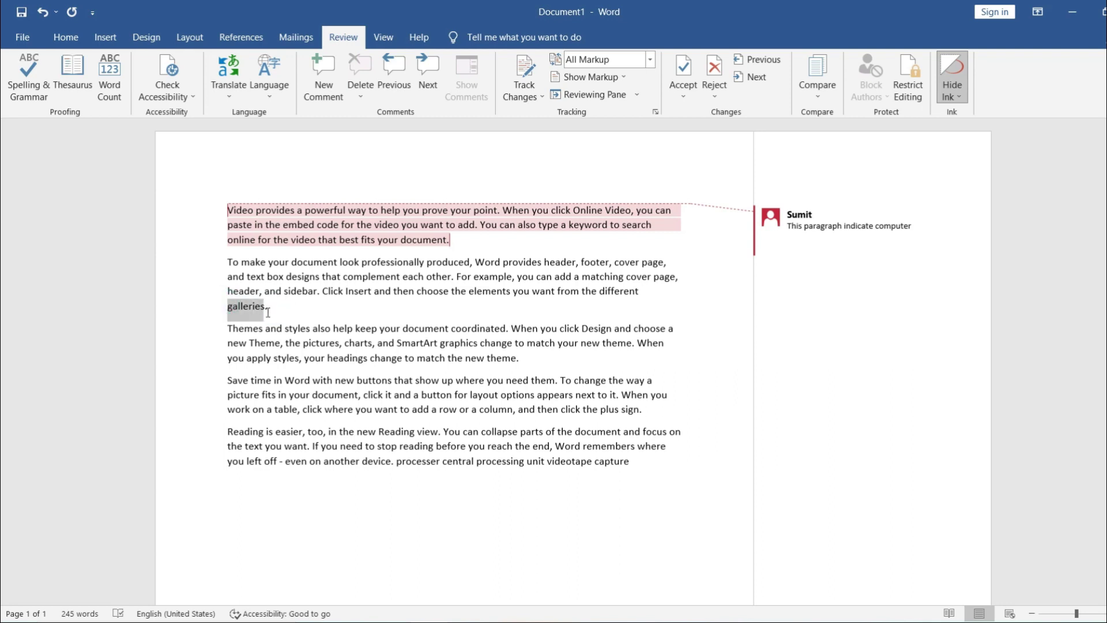
left_click(352, 316)
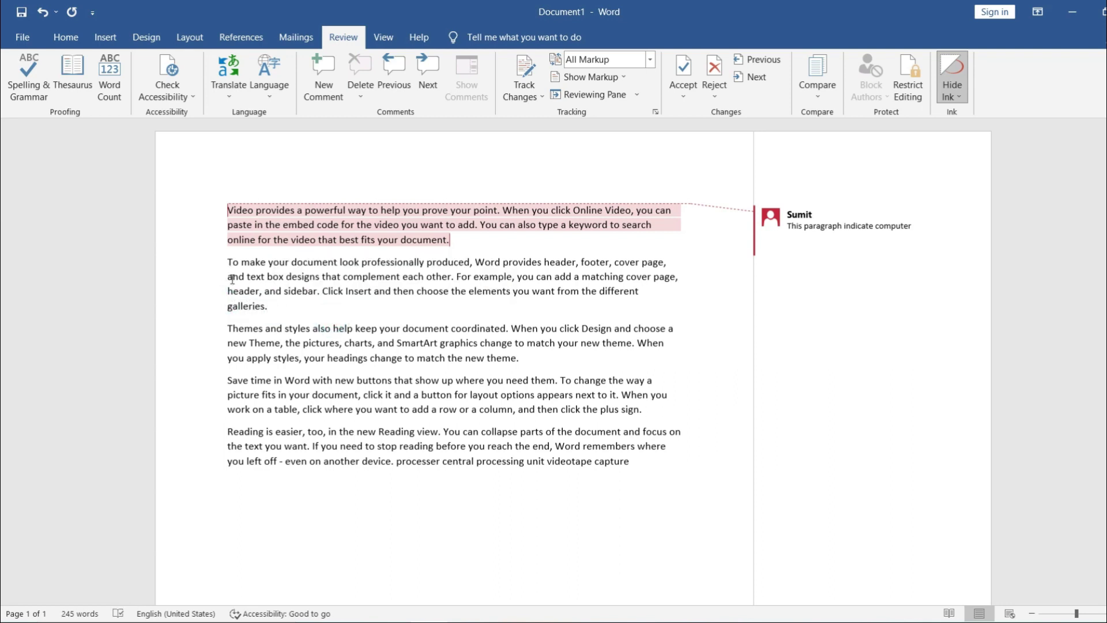
left_click(324, 78)
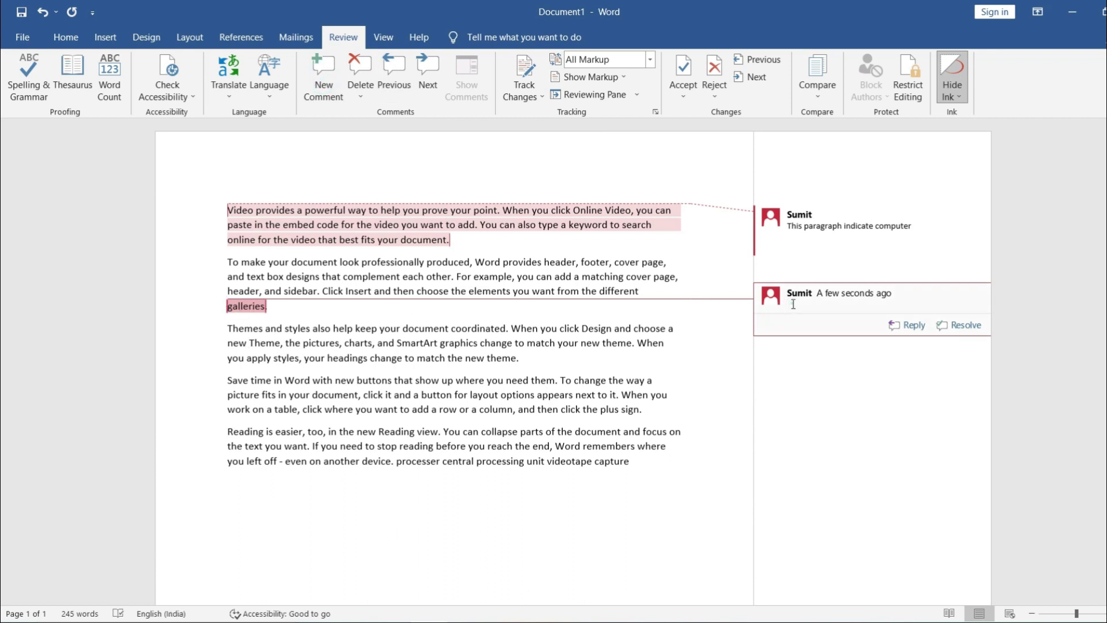
type("Plz verify this senternce")
Reopen the galleries comment, select its word 'verify', then select and deselect 'galleries.'.
left_click_drag(228, 262, 292, 310)
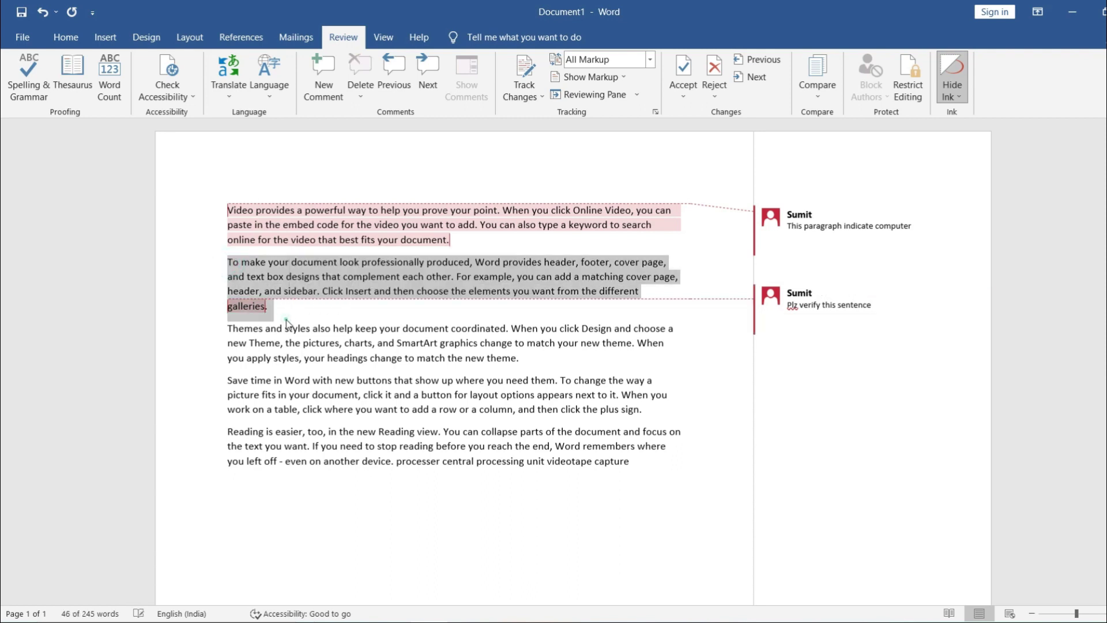
left_click(287, 322)
left_click(795, 306)
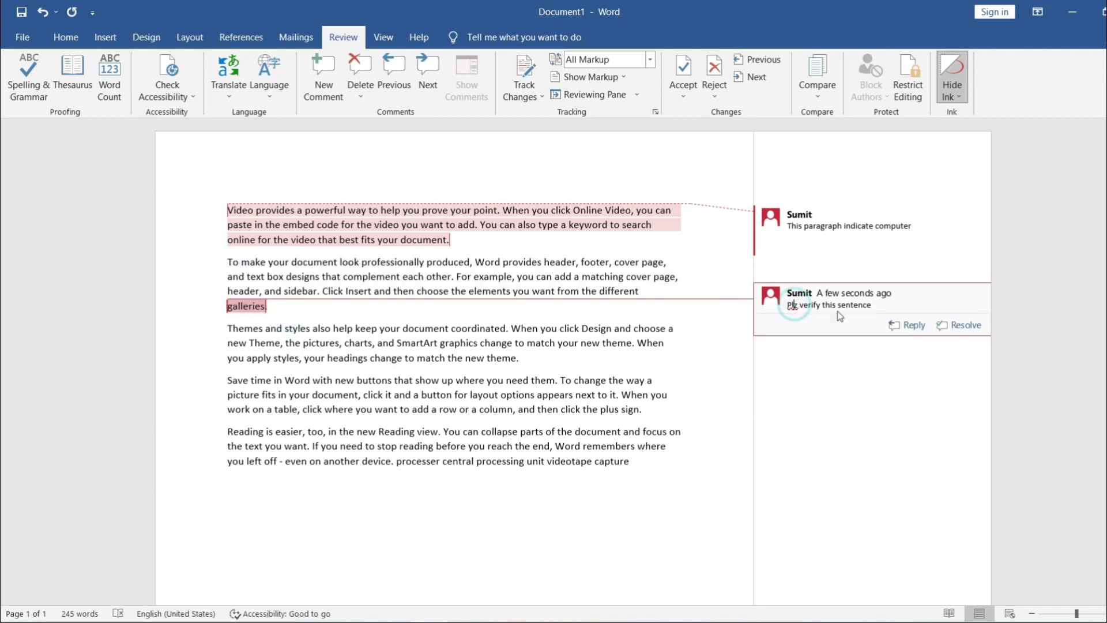
left_click(346, 291)
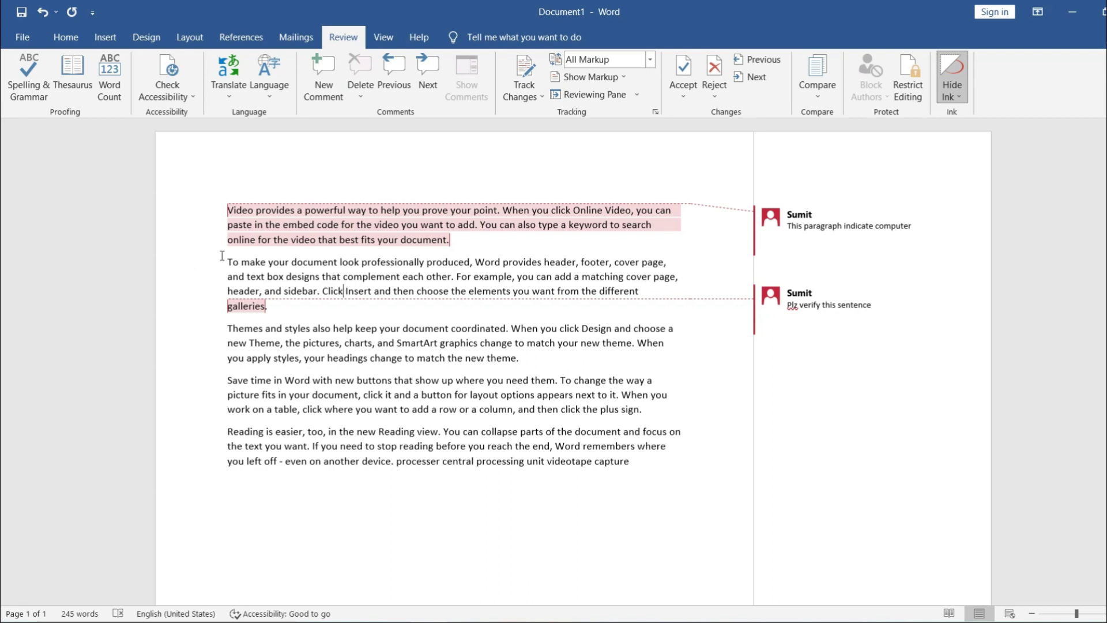
left_click_drag(227, 262, 297, 306)
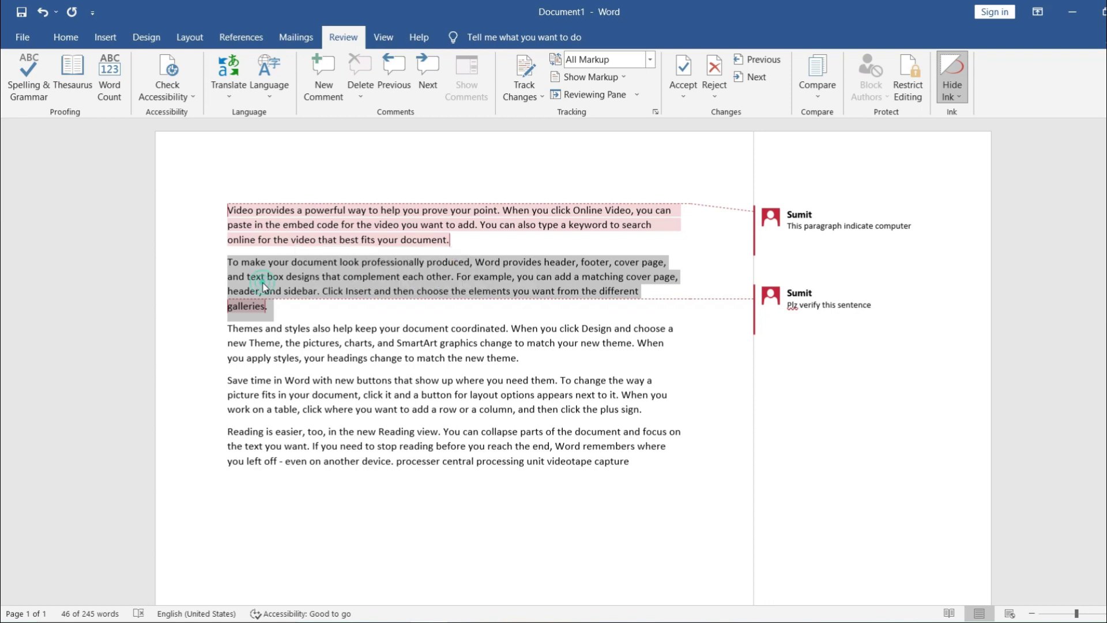
left_click(262, 280)
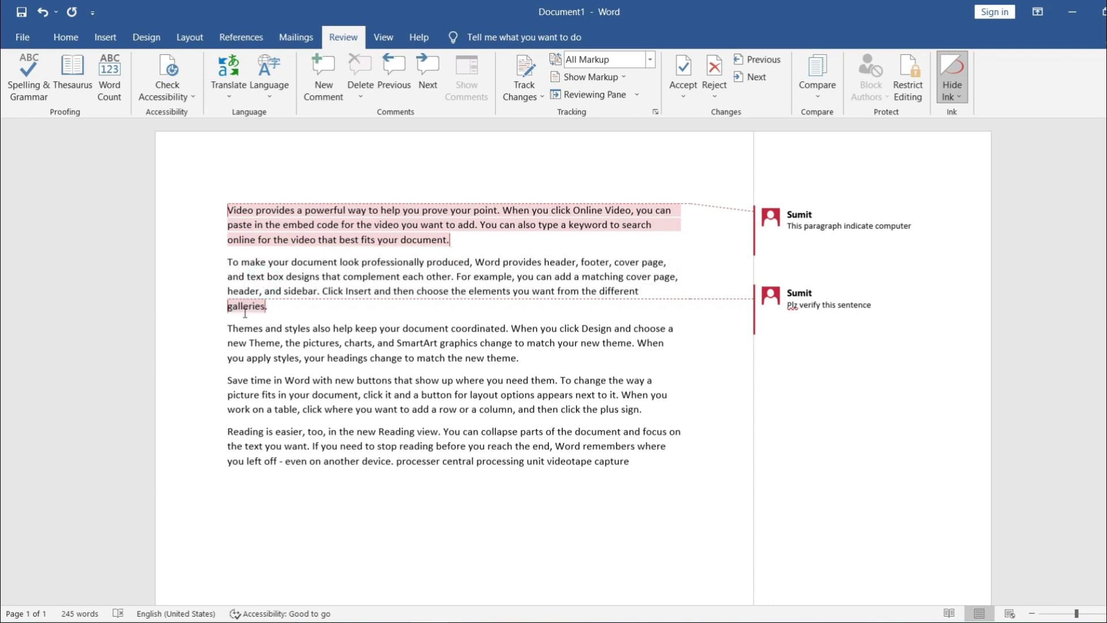
left_click(804, 307)
mouse_move(822, 306)
left_mouse_down()
mouse_move(802, 307)
mouse_move(871, 305)
left_mouse_up()
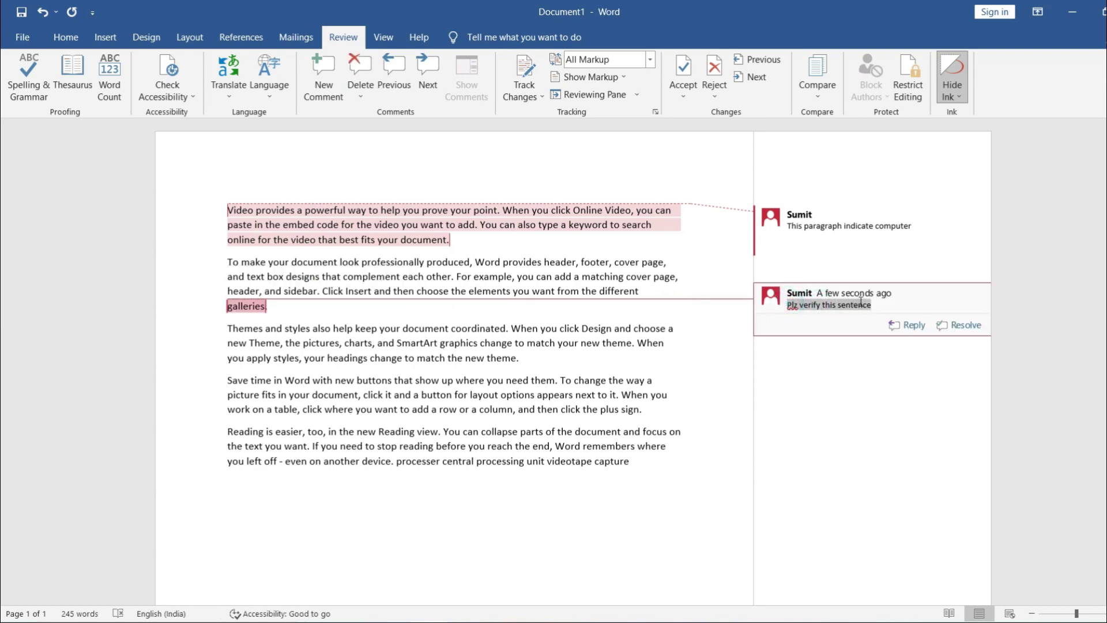
double_click(235, 304)
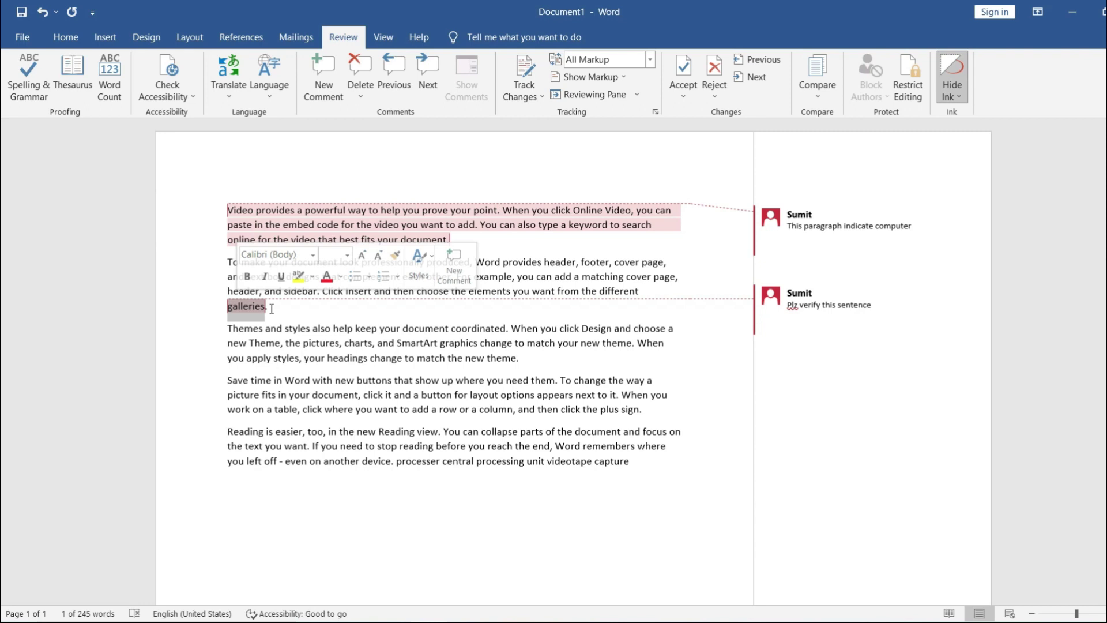
left_click(308, 309)
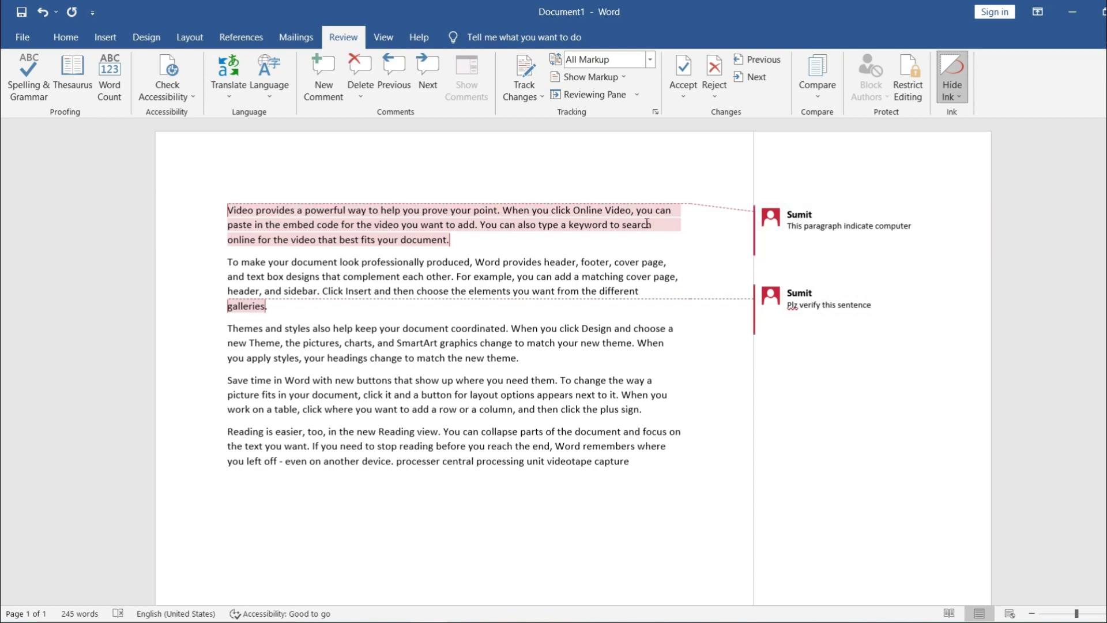
Step back and forth between the two comments with Previous and Next.
left_click(397, 72)
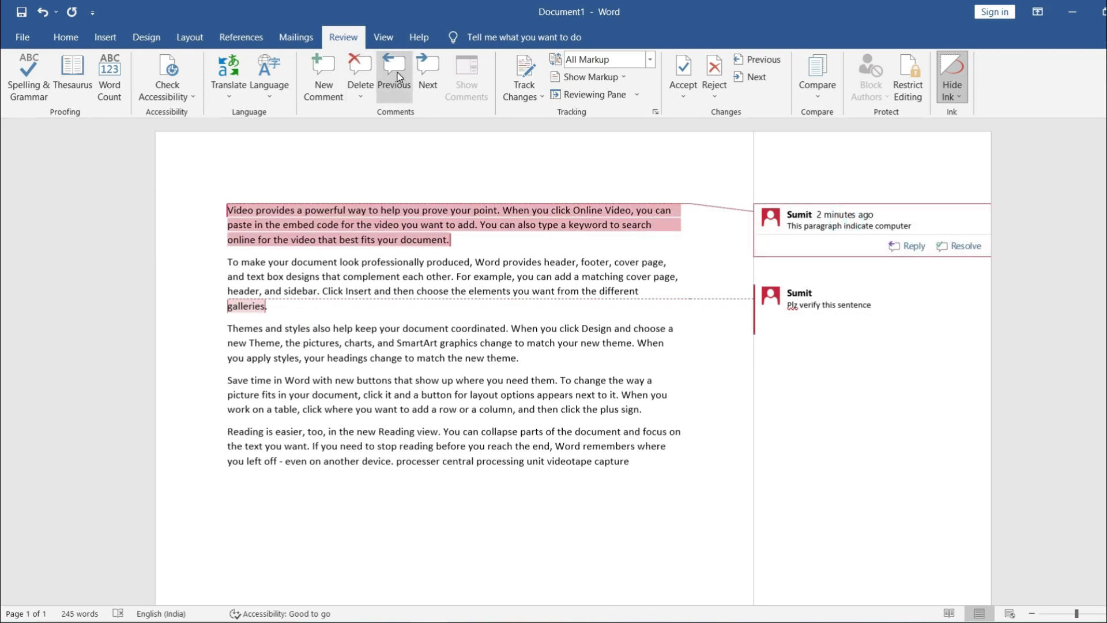
left_click(427, 67)
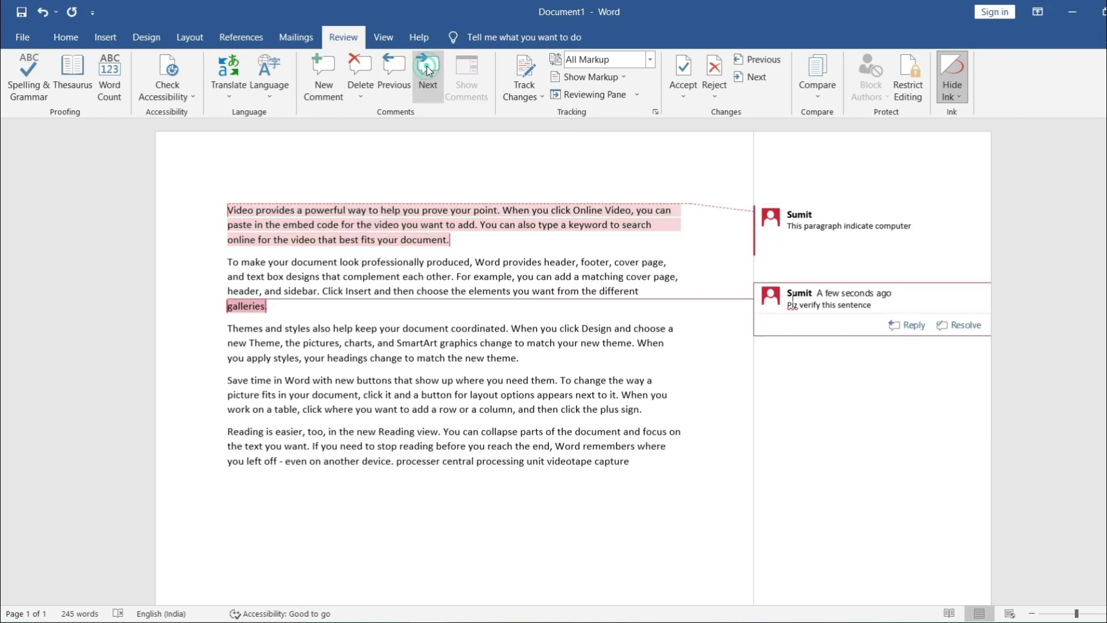
left_click(398, 73)
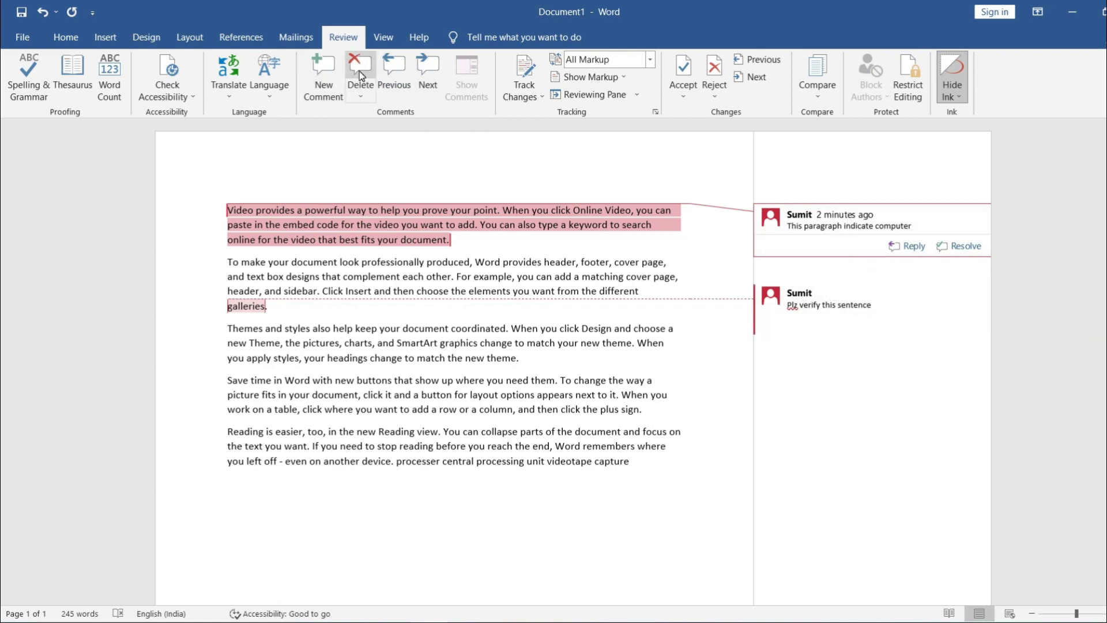
left_click(437, 339)
left_click(467, 264)
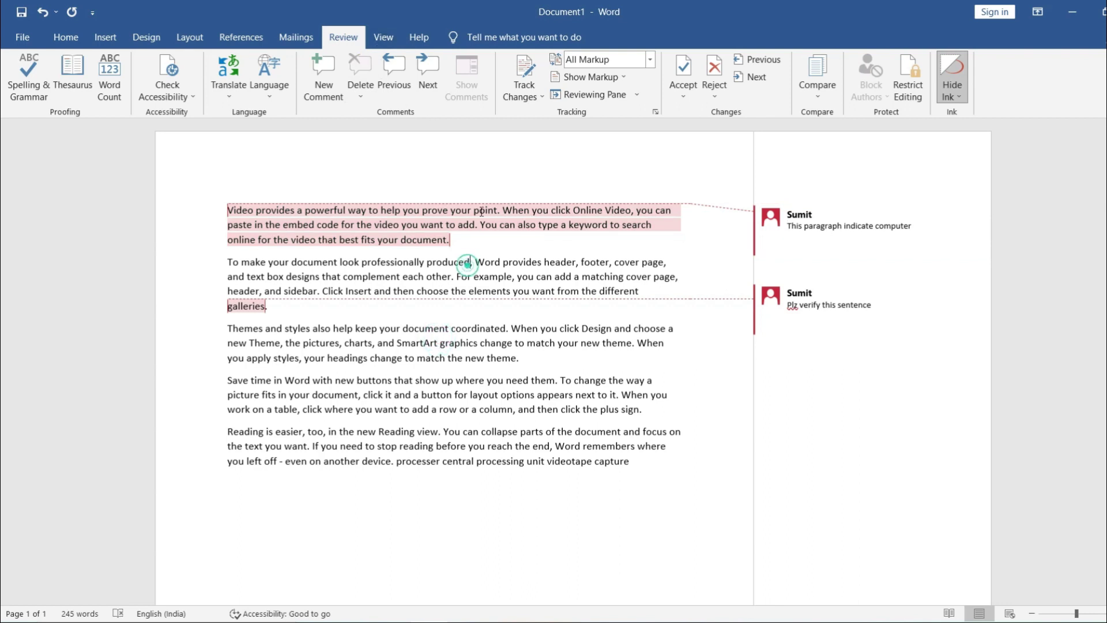
Delete the first comment and then the remaining galleries comment.
left_click(394, 72)
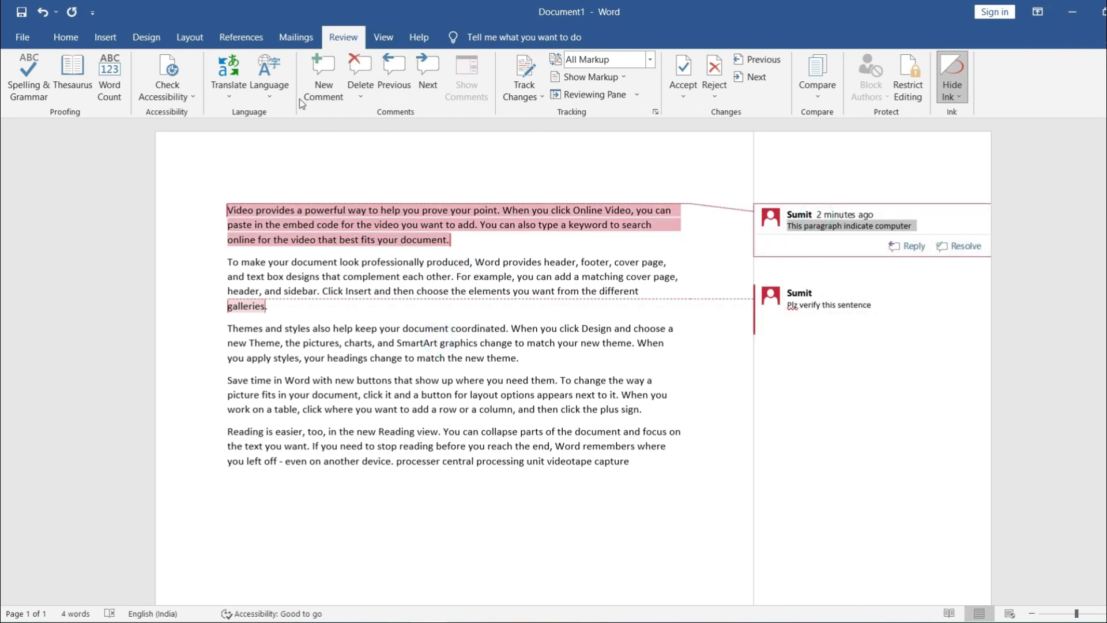
left_click(358, 70)
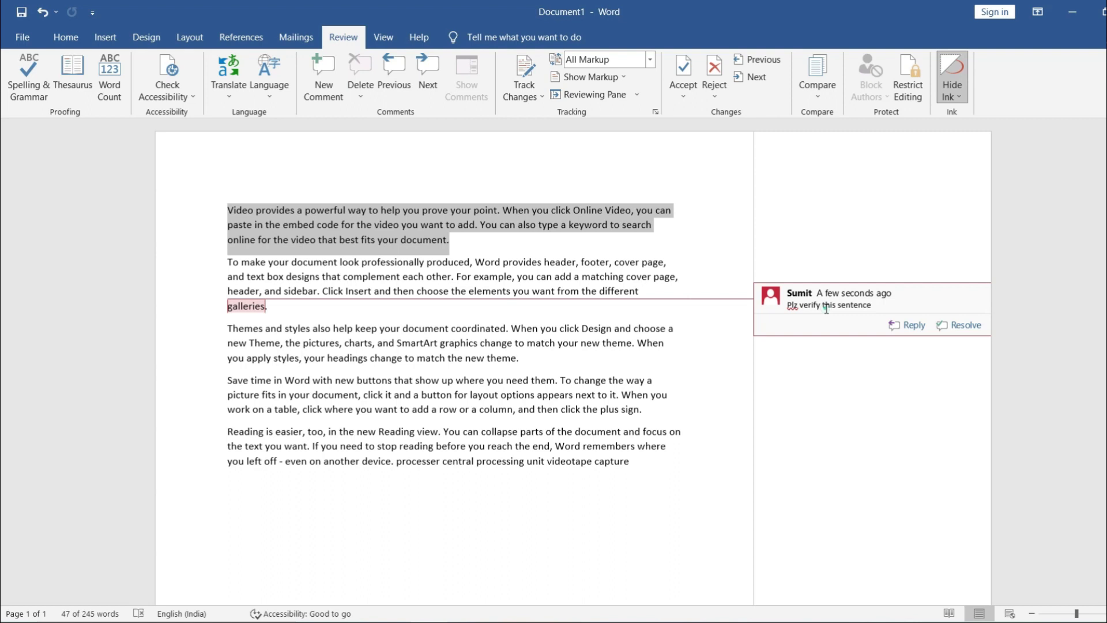
left_click(361, 68)
left_click(513, 254)
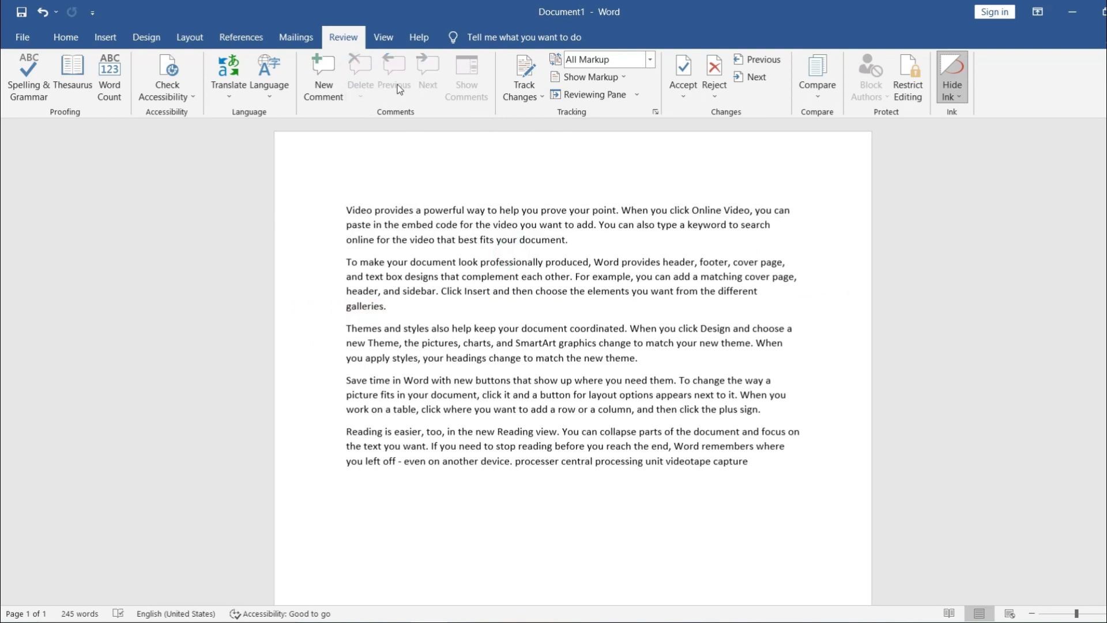
left_click(557, 294)
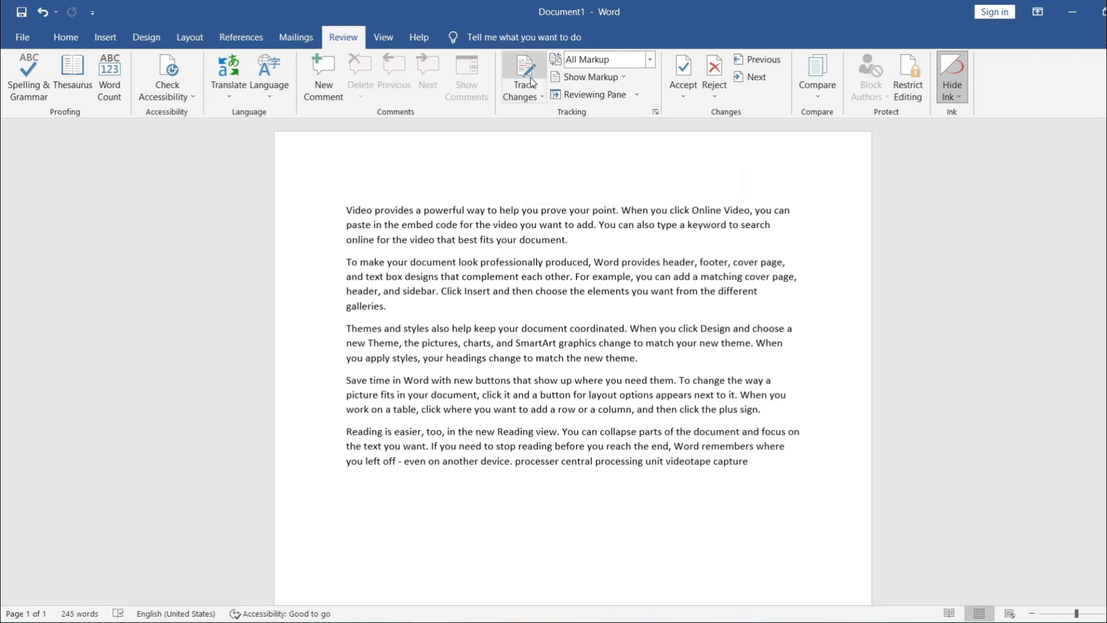
left_click(534, 95)
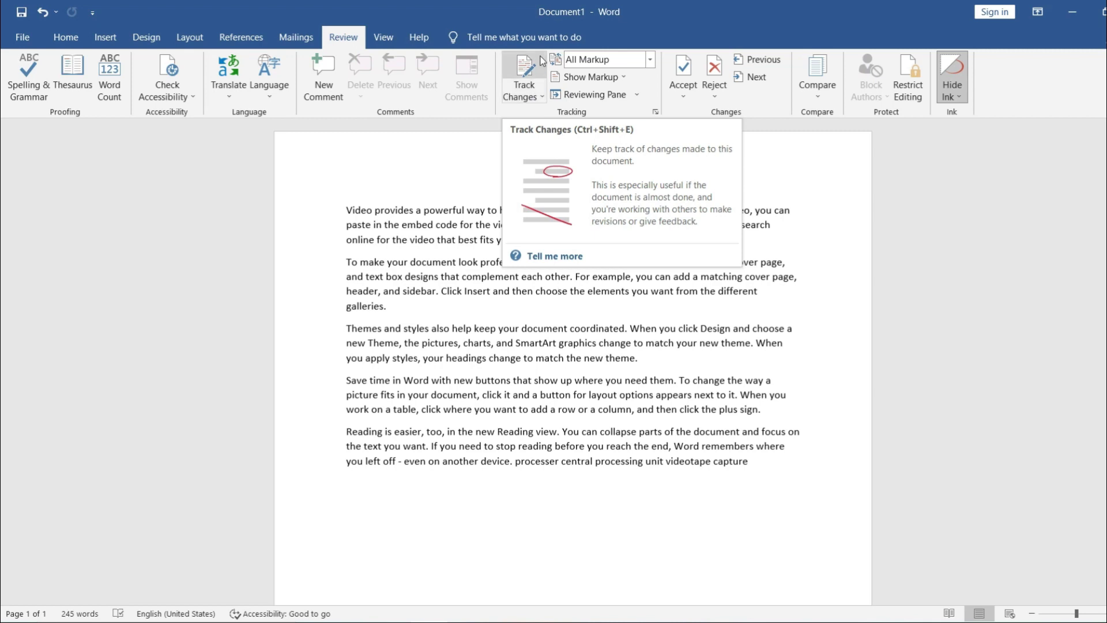
left_click(531, 93)
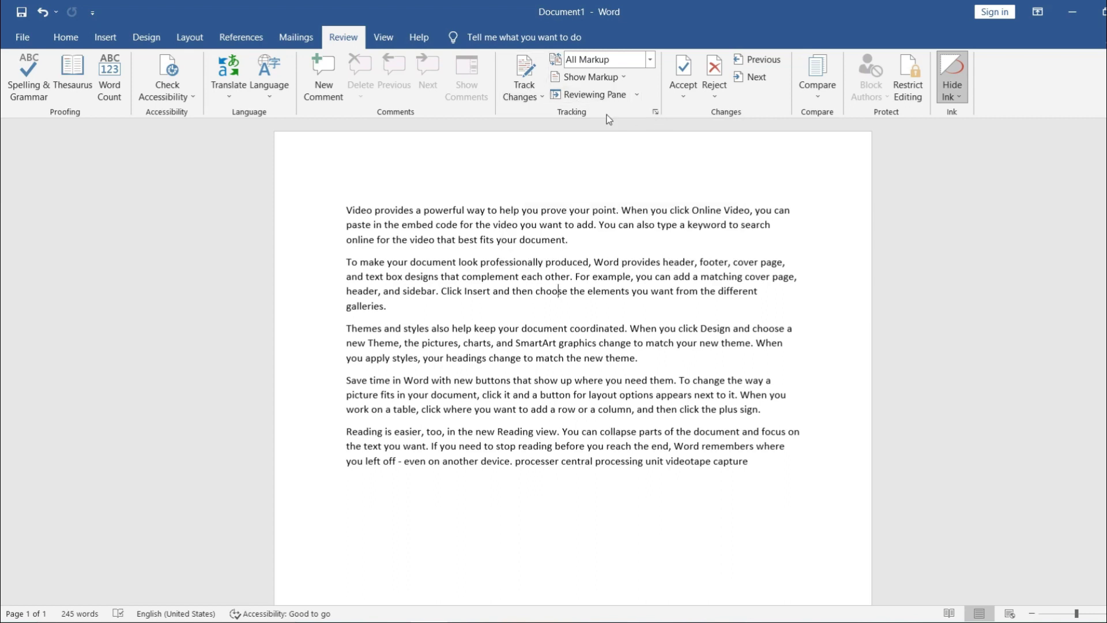
Set deletions to Strikethrough and changed lines to Outside border, confirm both dialogs, and turn on Track Changes.
left_click(655, 113)
left_click(513, 370)
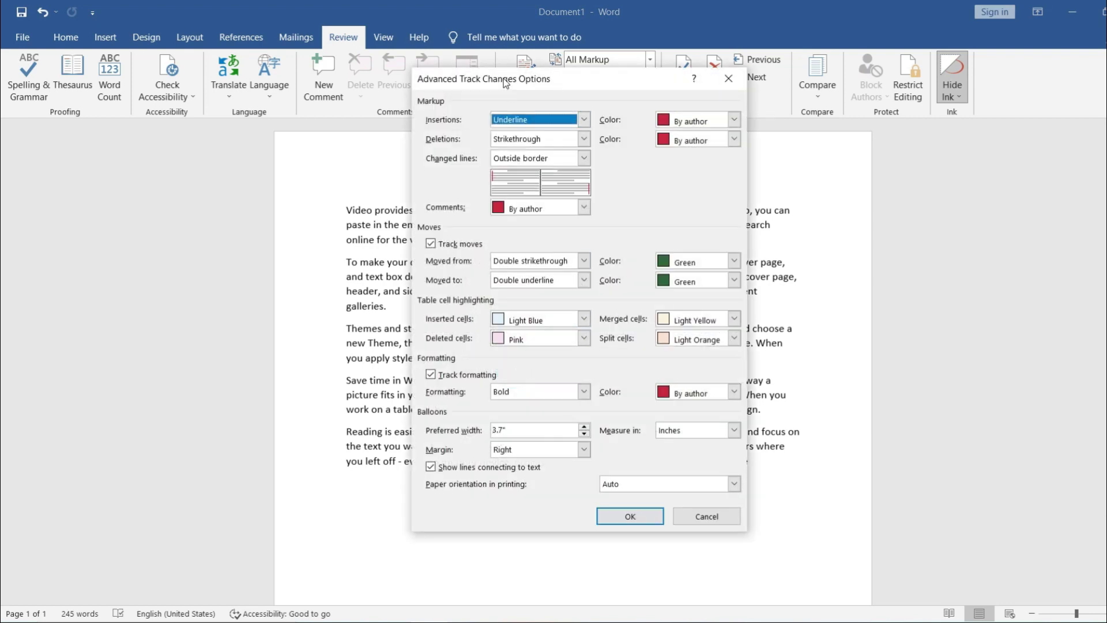
left_click_drag(503, 85, 576, 87)
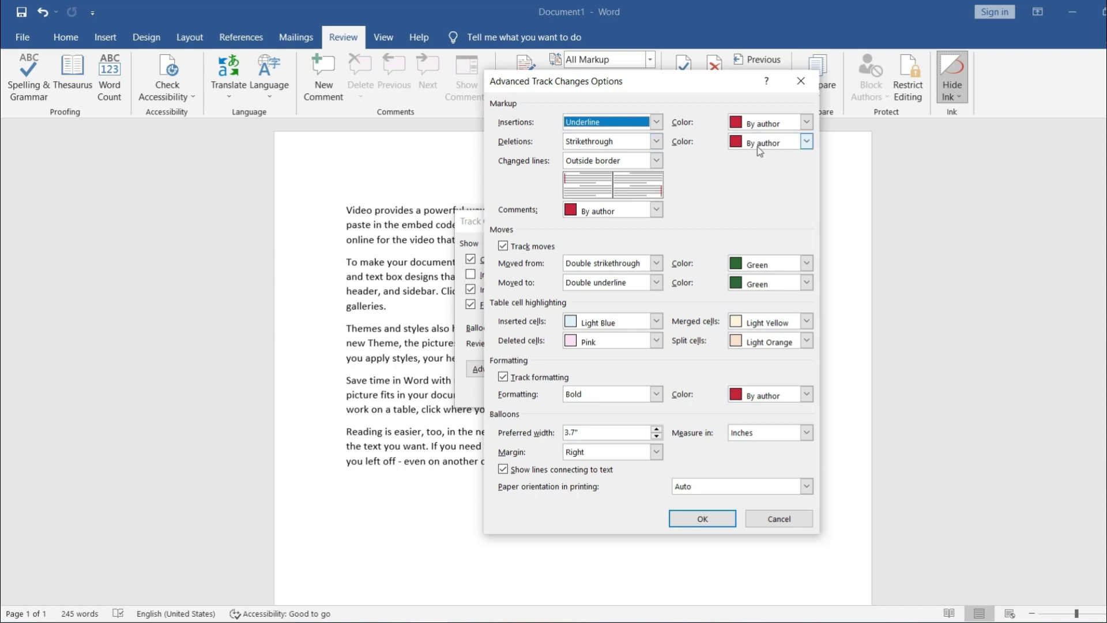
left_click(656, 141)
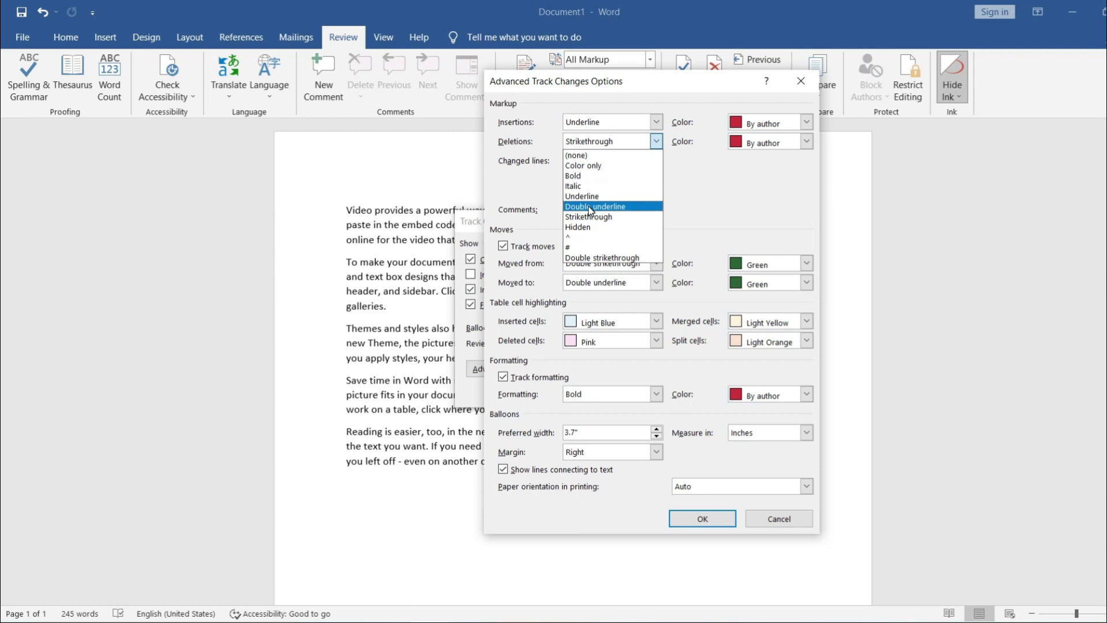
left_click(739, 196)
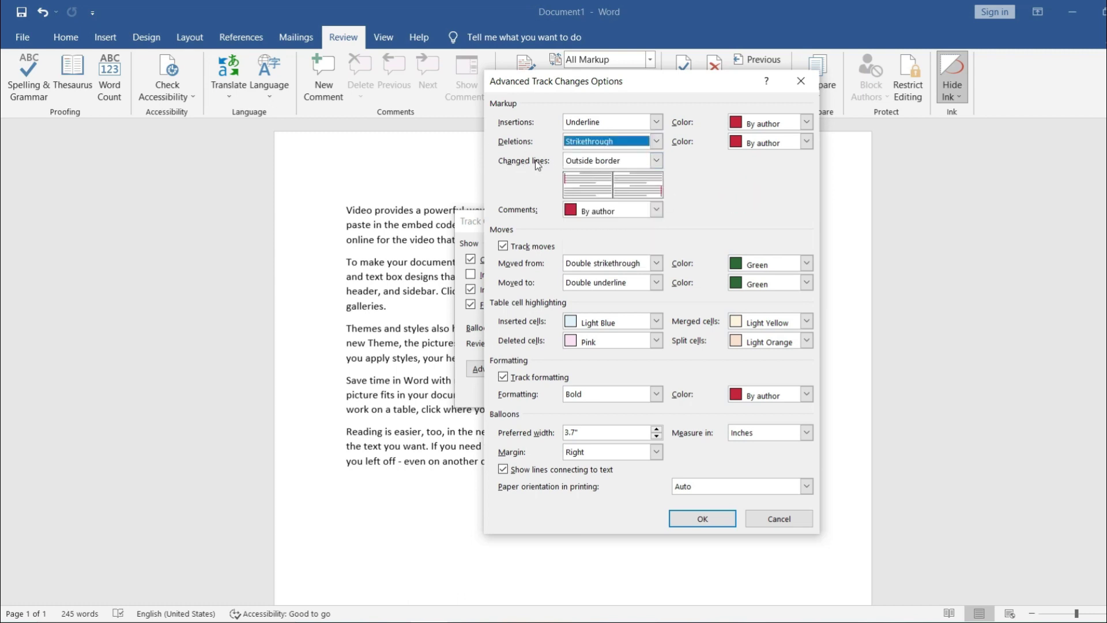
left_click(628, 160)
left_click(621, 206)
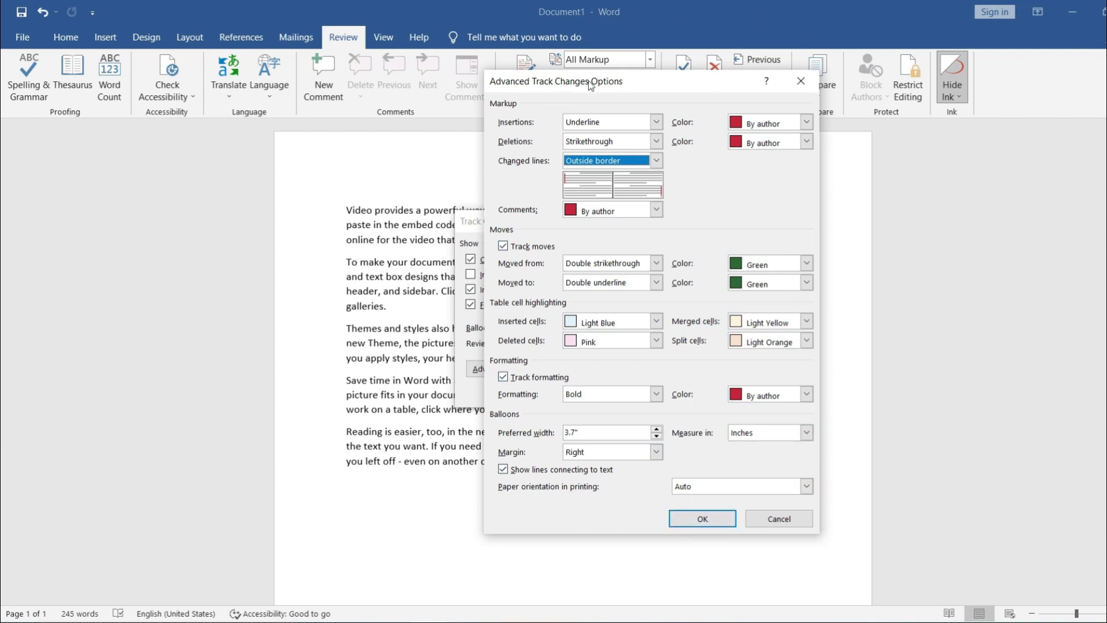
left_click(693, 517)
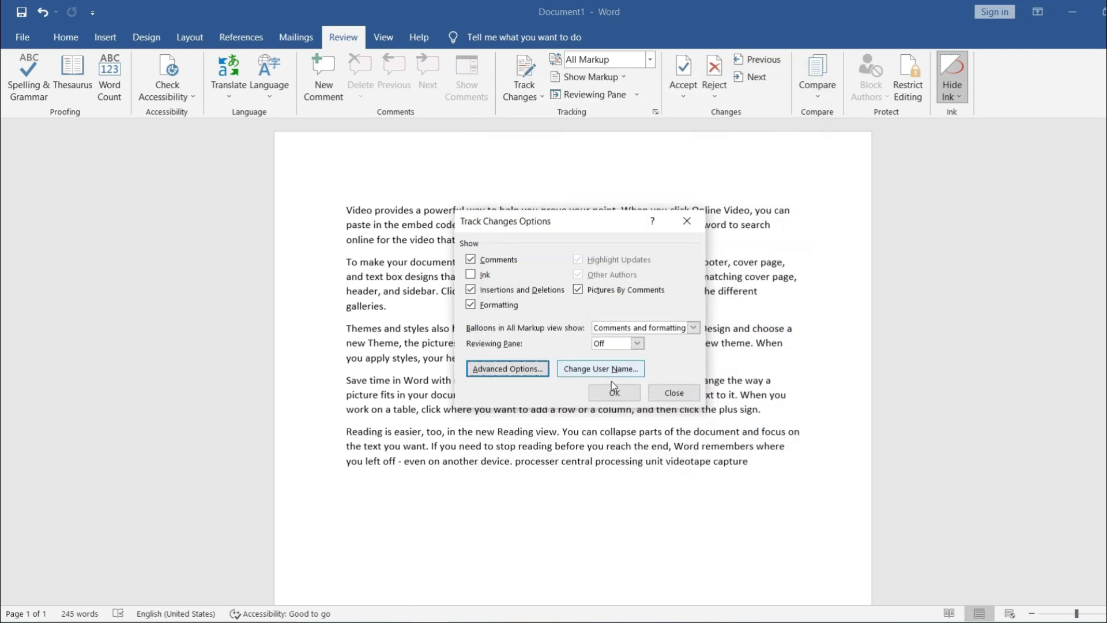
left_click(615, 391)
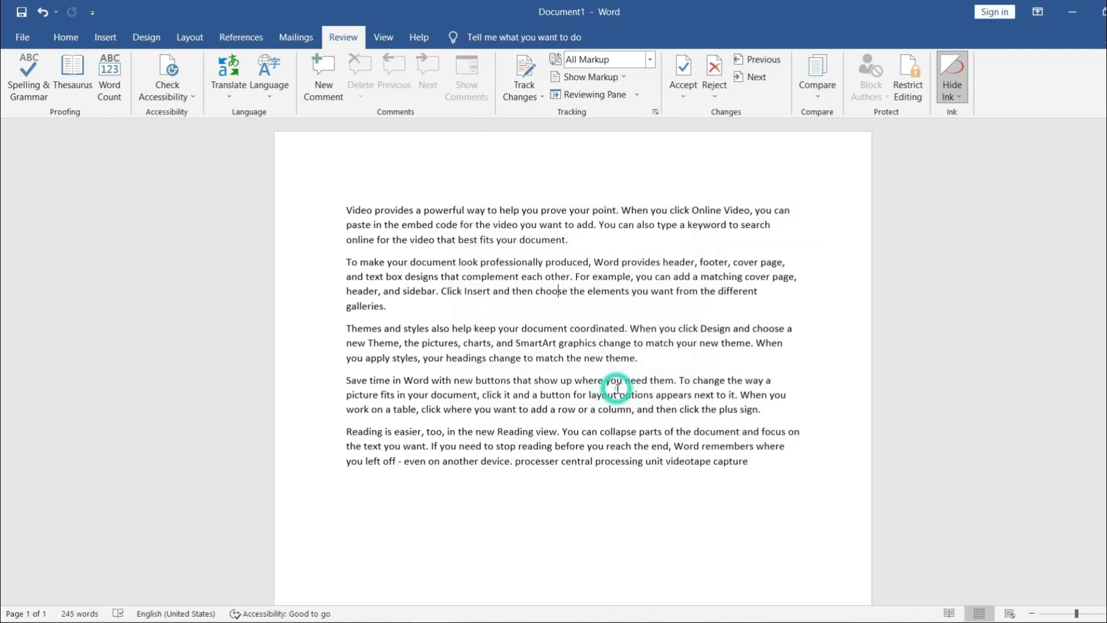
left_click(528, 71)
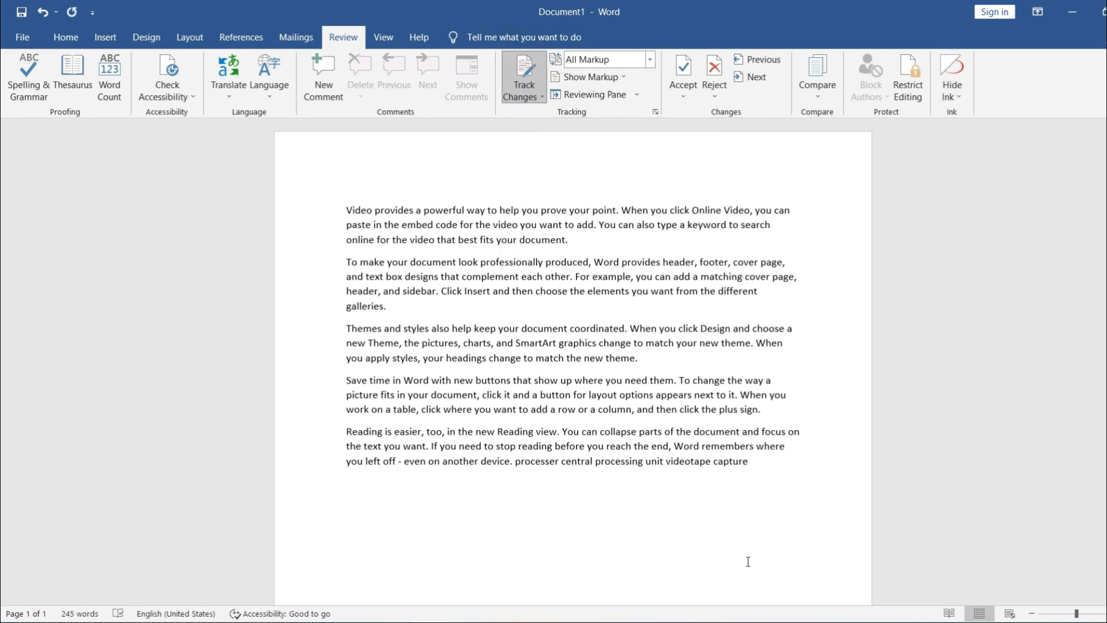
Save the file as 'document' on the Desktop using F12 Save As.
left_click(764, 465)
key("ctrl+s")
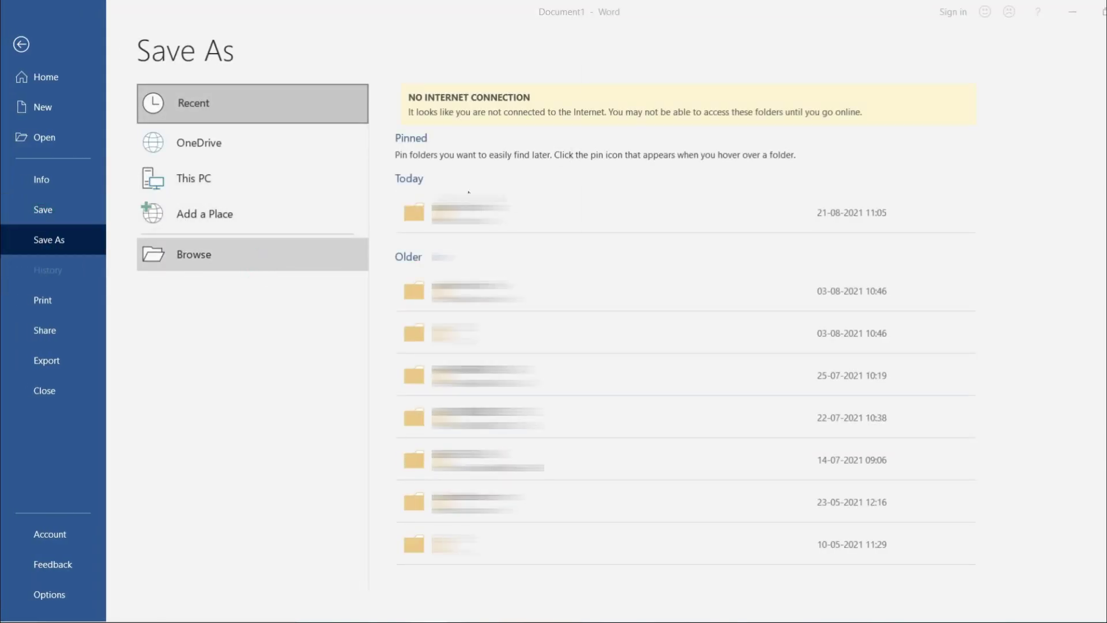
key("F12")
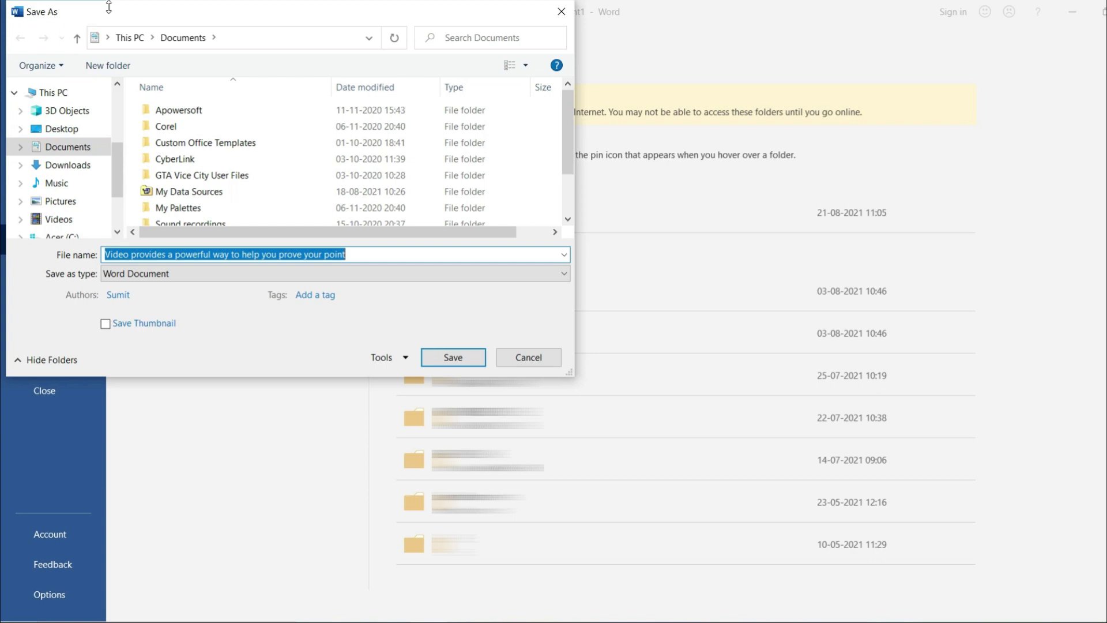
left_click(107, 37)
left_click(136, 57)
type("document")
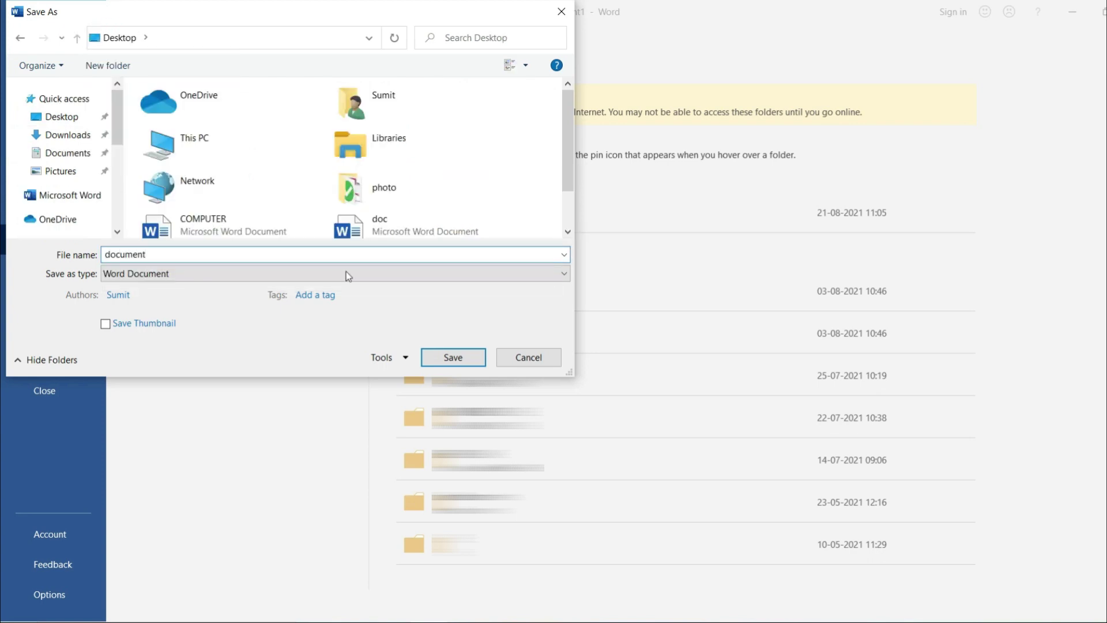
left_click(456, 358)
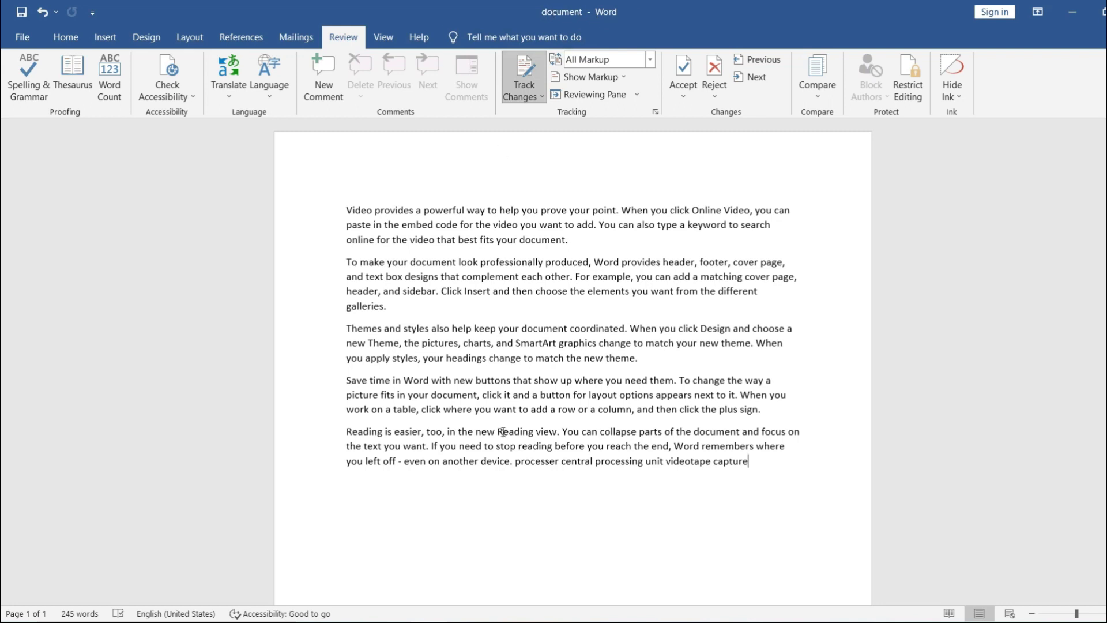
Add empty lines after the last paragraph and delete its closing words as tracked deletions.
left_click(754, 462)
key("Return")
key("Return")
scroll(618, 457, "down", 3)
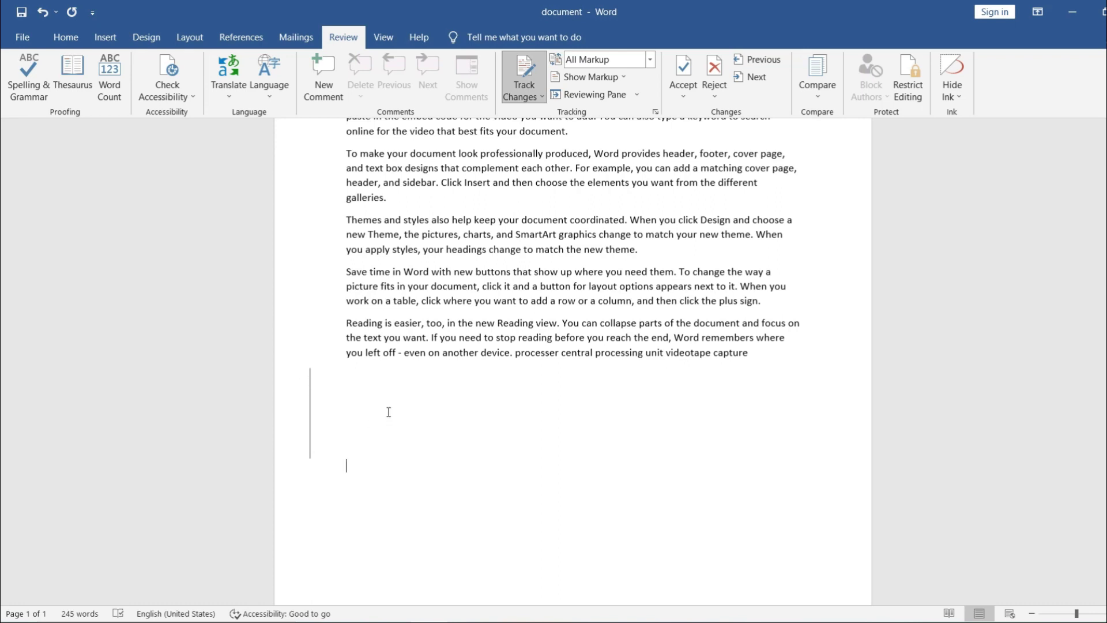
key("Return")
key("Return")
key("Return")
left_click(765, 347)
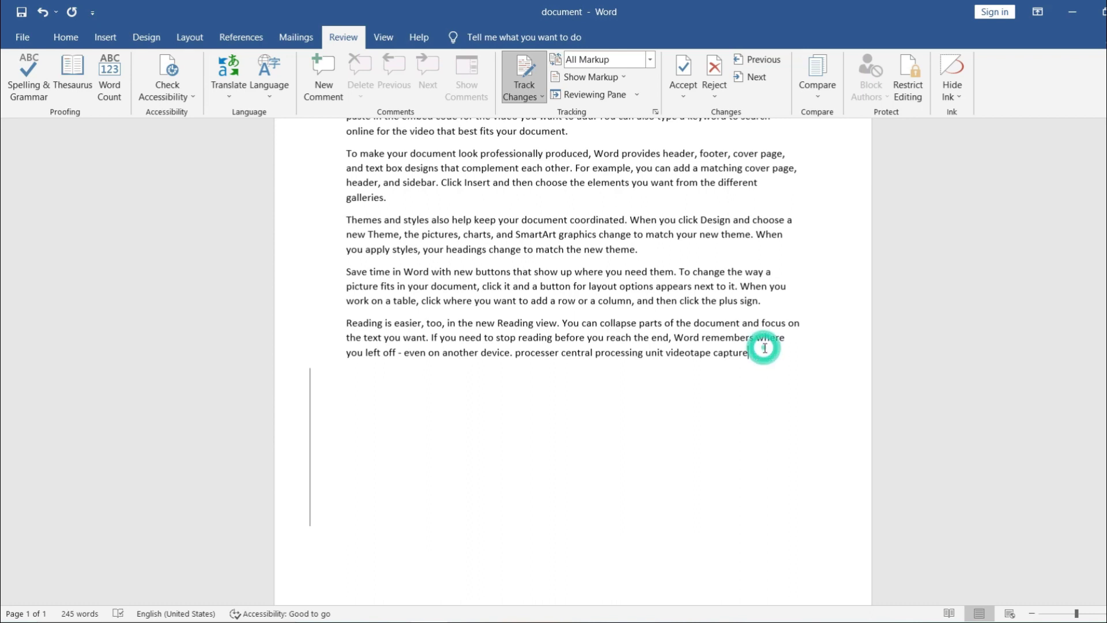
key("ctrl+BackSpace")
key("ctrl+BackSpace")
key("ctrl+BackSpace")
key("BackSpace")
key("BackSpace")
key("BackSpace")
key("BackSpace")
key("BackSpace")
key("BackSpace")
key("BackSpace")
key("BackSpace")
key("BackSpace")
key("BackSpace")
key("BackSpace")
key("BackSpace")
key("BackSpace")
key("BackSpace")
key("BackSpace")
key("BackSpace")
key("BackSpace")
key("BackSpace")
key("BackSpace")
key("BackSpace")
key("BackSpace")
key("BackSpace")
key("BackSpace")
key("BackSpace")
key("BackSpace")
key("BackSpace")
key("BackSpace")
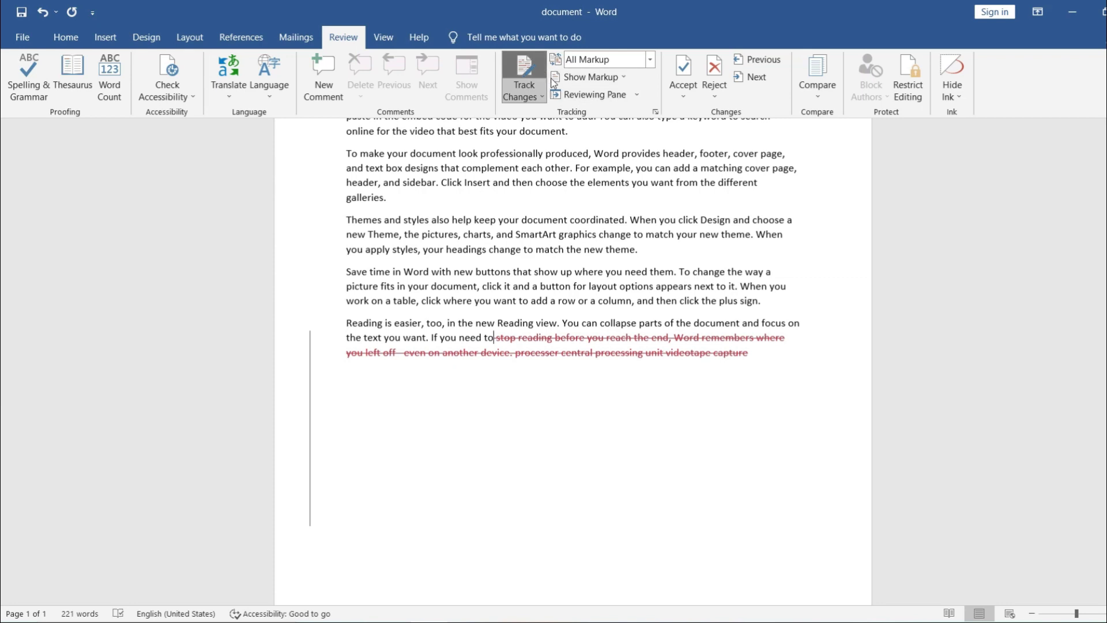
Open the Track Changes and advanced options, then close both without changes.
left_click(656, 112)
left_click(531, 374)
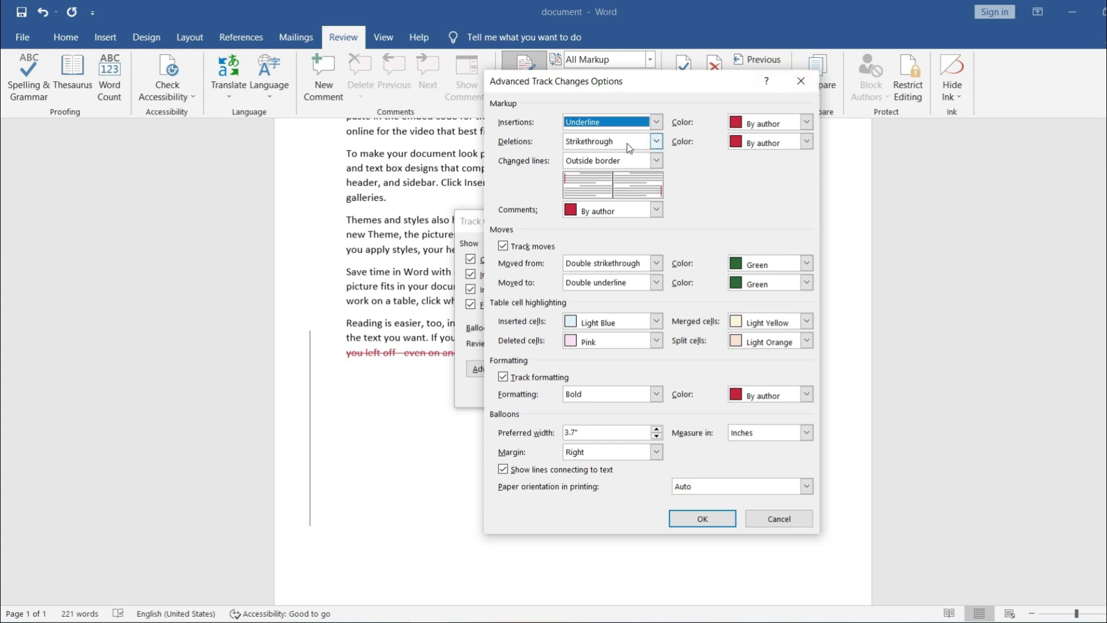
left_click(800, 82)
left_click(687, 221)
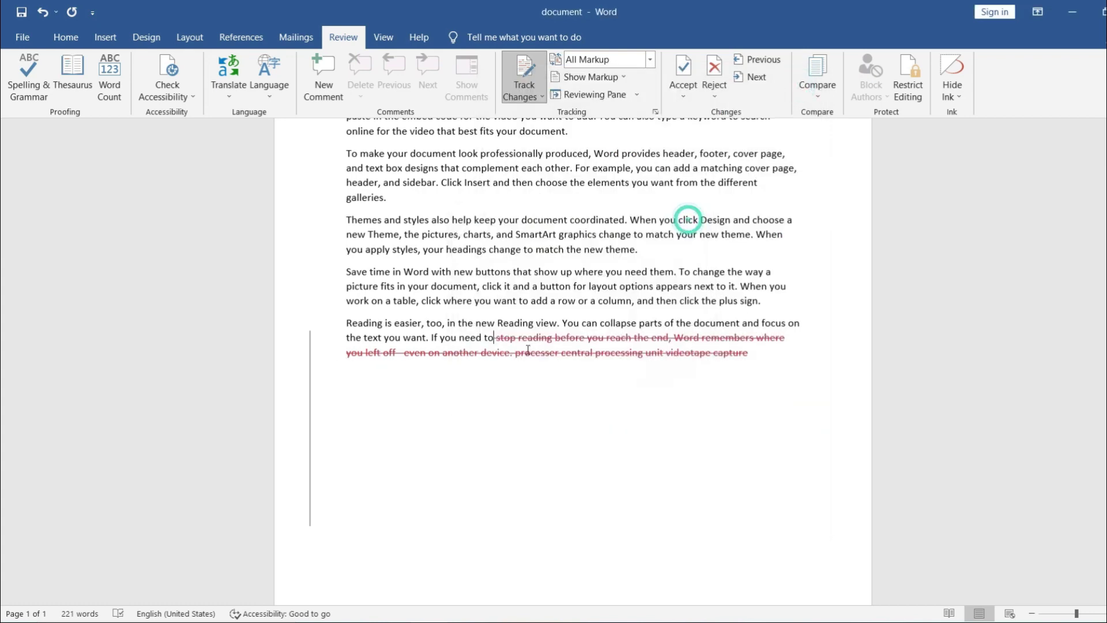
Insert an empty paragraph after 'galleries.' and delete part of the Themes sentence back to 'styles'.
left_click(491, 250)
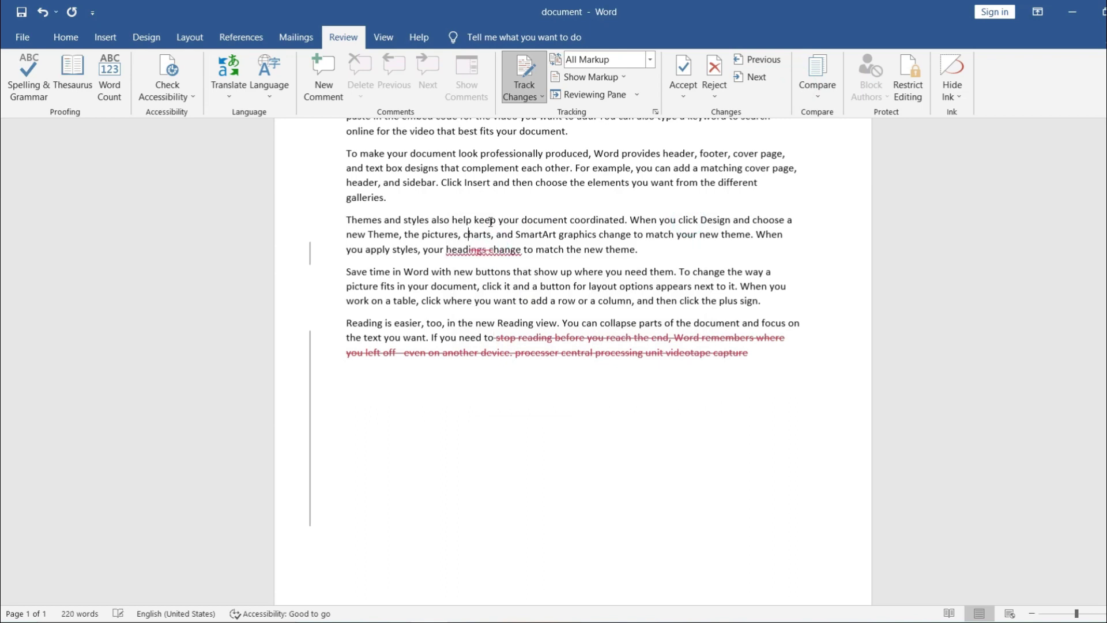
key("Return")
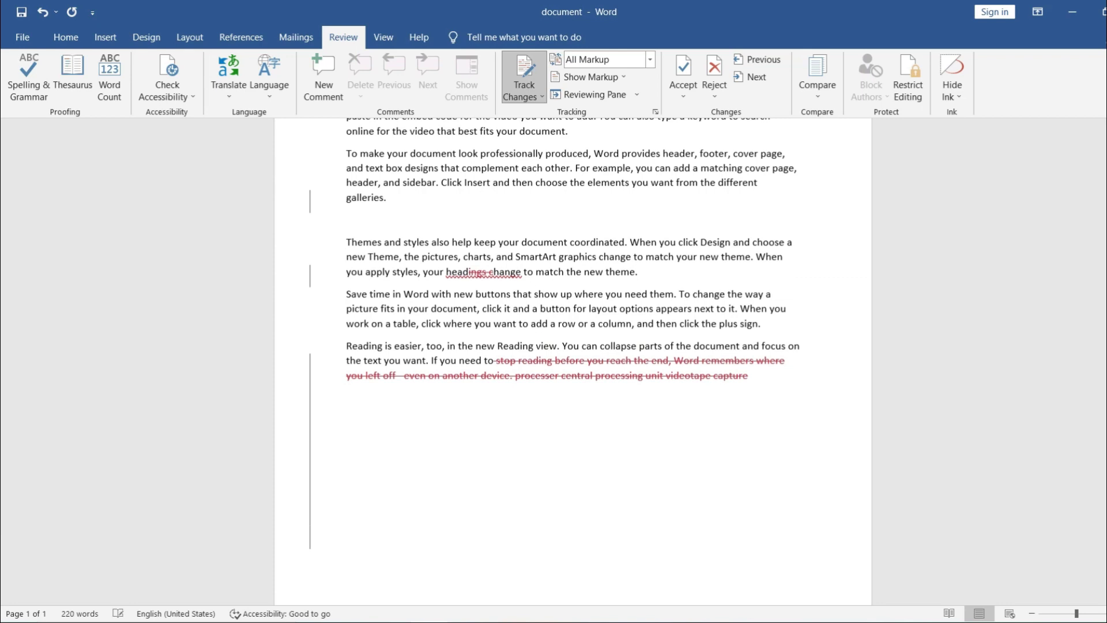
left_click(346, 117)
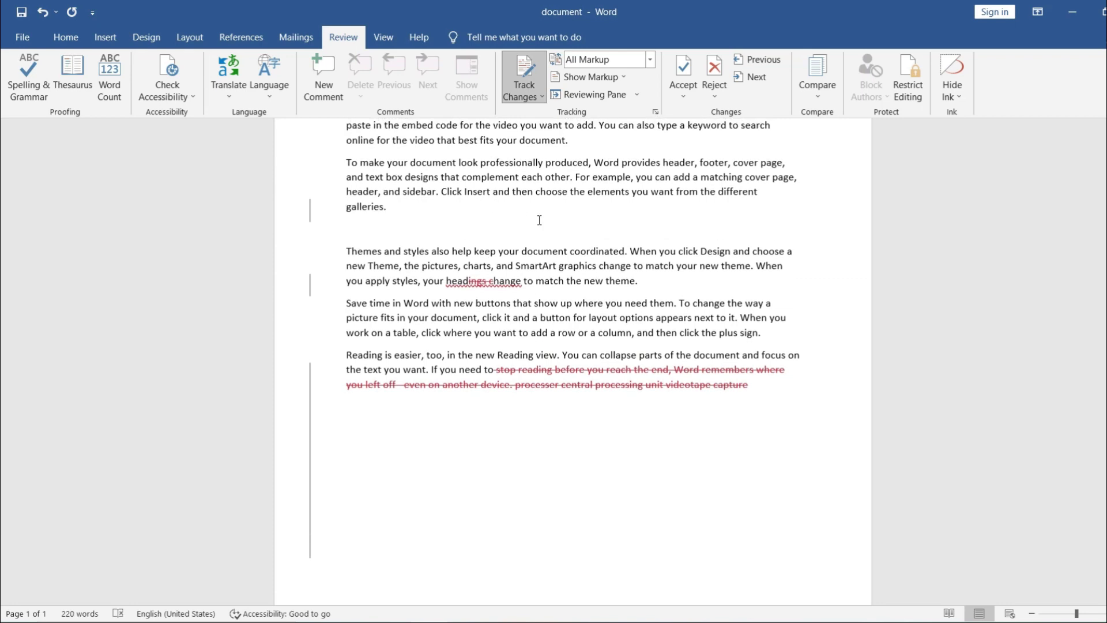
scroll(539, 220, "up", 3)
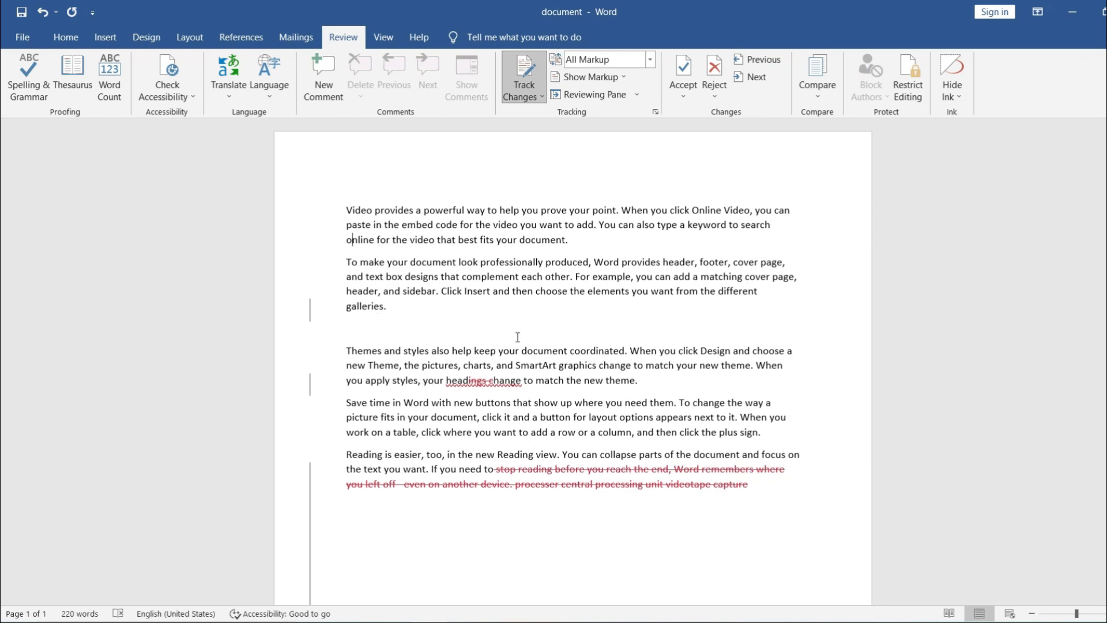
left_click_drag(517, 351, 541, 352)
key("Delete")
key("BackSpace")
key("BackSpace")
key("BackSpace")
key("BackSpace")
key("BackSpace")
key("BackSpace")
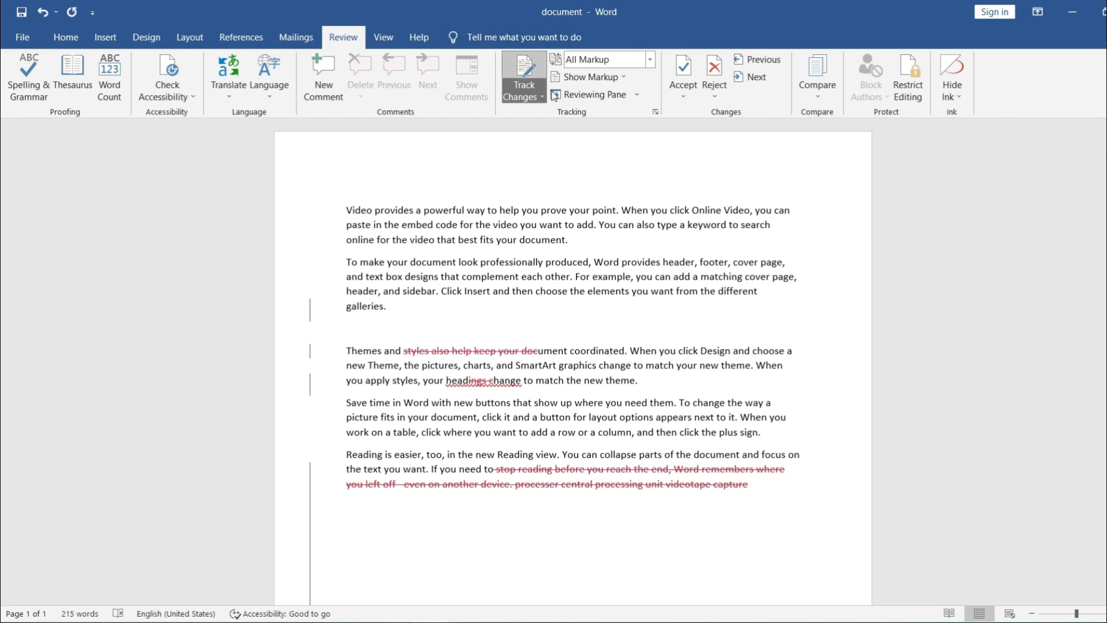
Delete most of 'change to match' and the 'For example' phrase as tracked changes.
left_click(669, 379)
left_click(669, 369)
key("BackSpace")
key("BackSpace")
key("BackSpace")
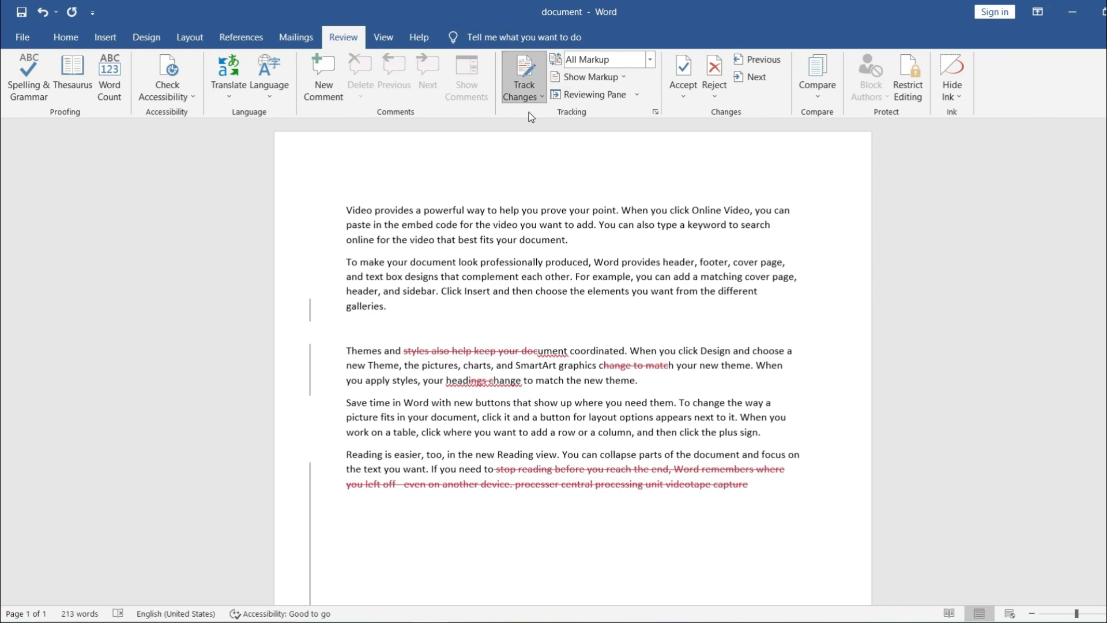
left_click(631, 272)
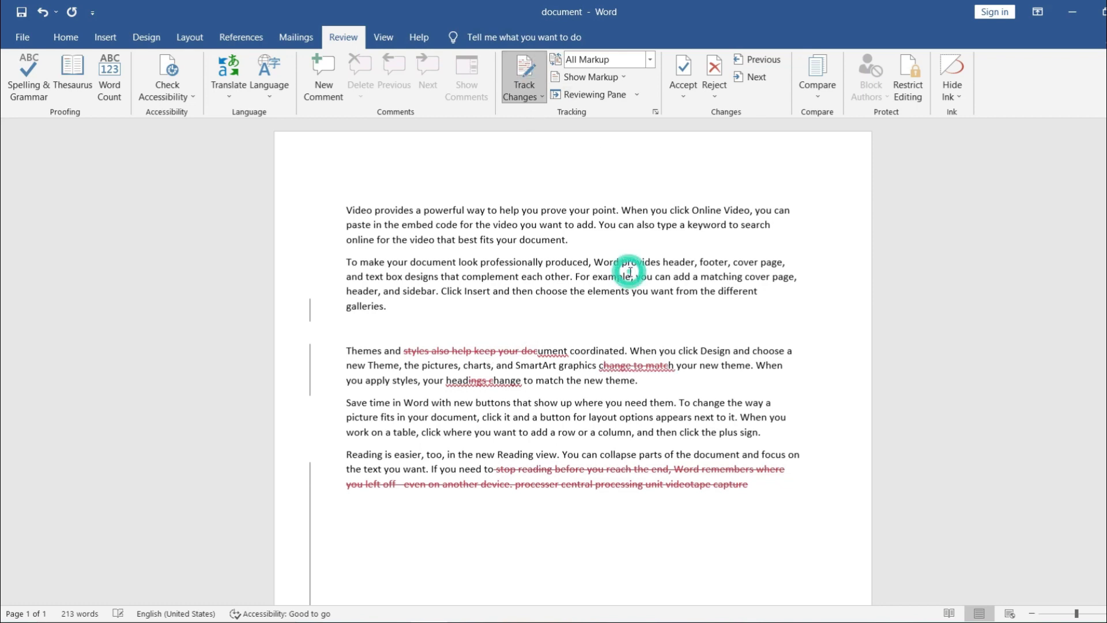
key("BackSpace")
key("BackSpace")
key("BackSpace")
key("BackSpace")
key("BackSpace")
key("BackSpace")
key("BackSpace")
key("BackSpace")
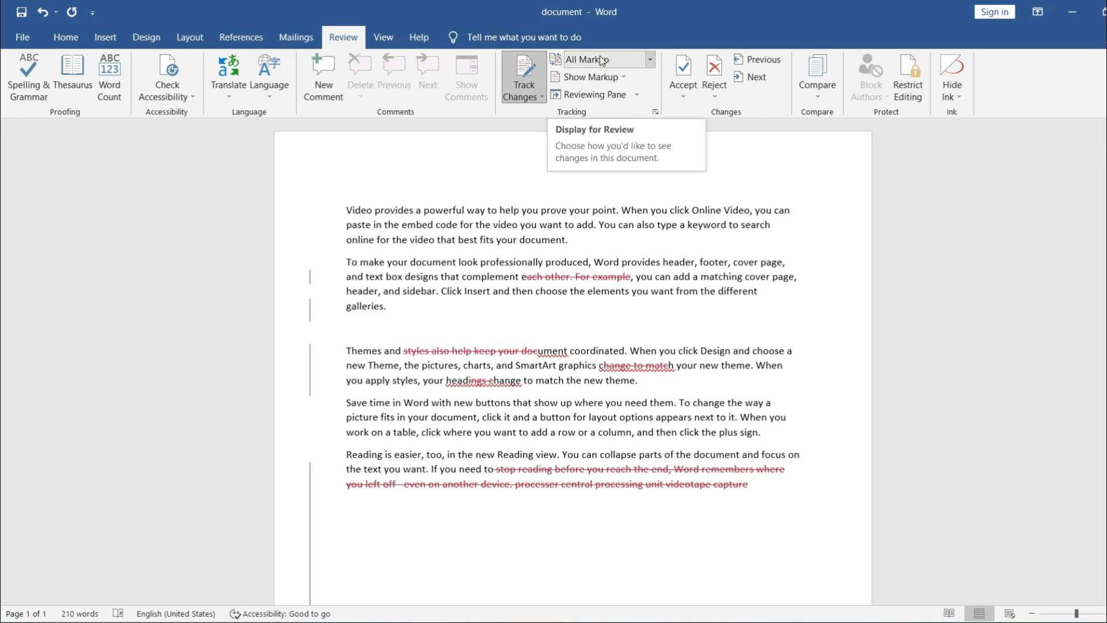
Switch the review display to Original, then Original: Show Markup, then No Markup.
left_click(650, 59)
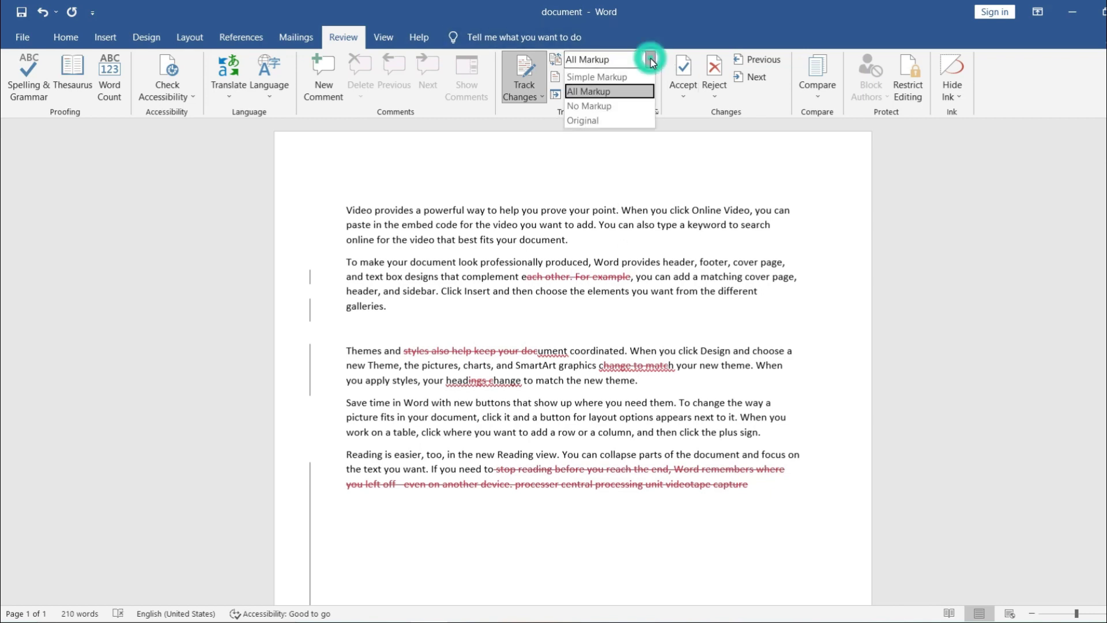
left_click(621, 124)
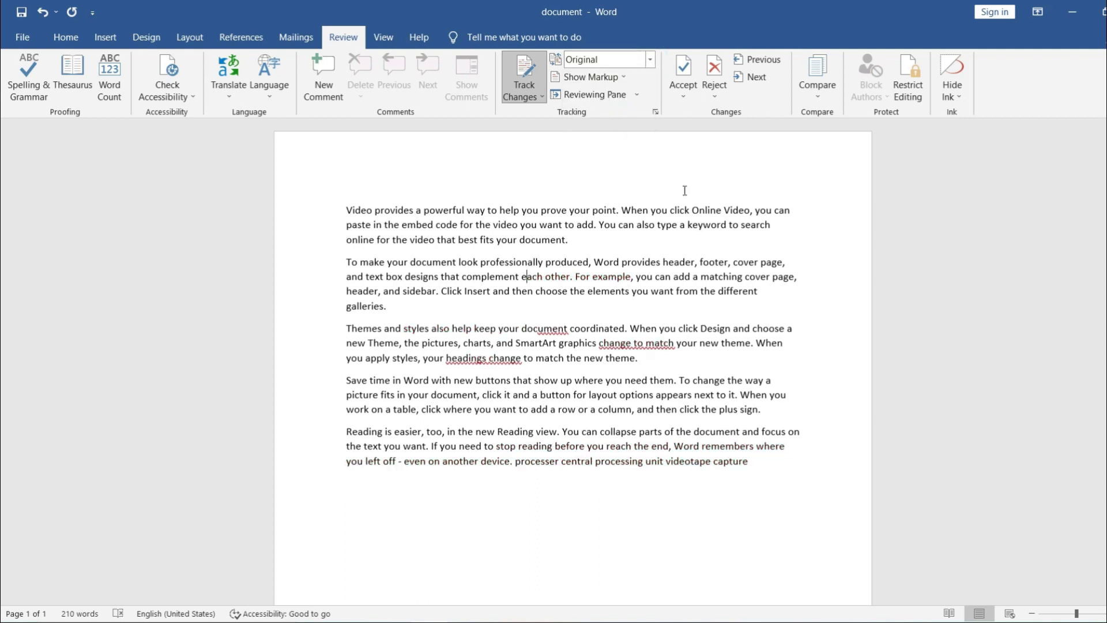
left_click(430, 312)
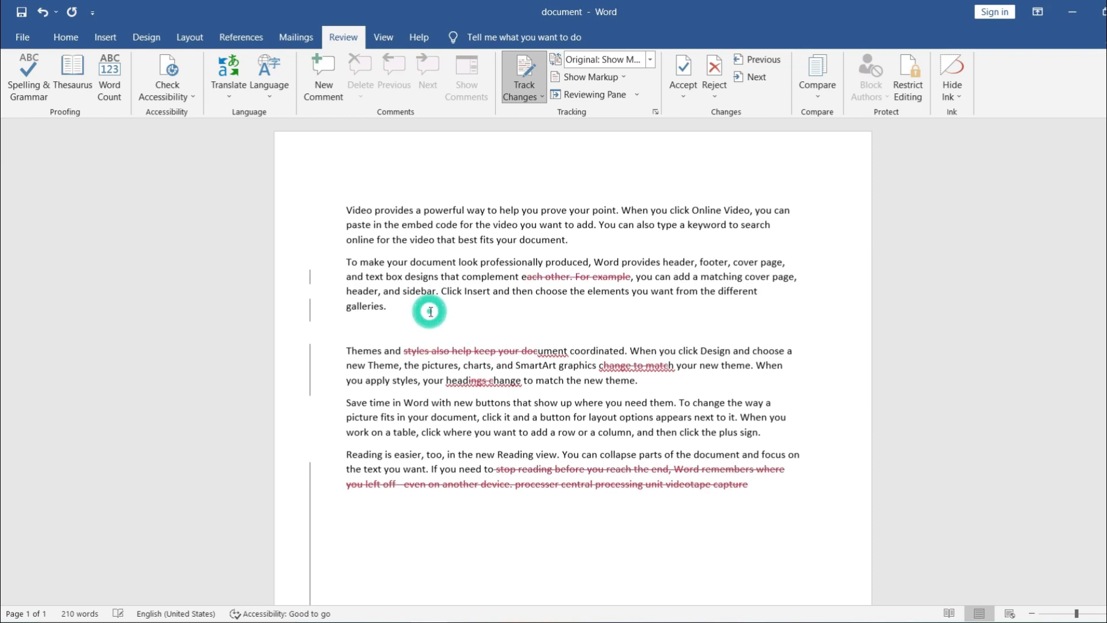
left_click(650, 60)
left_click(625, 125)
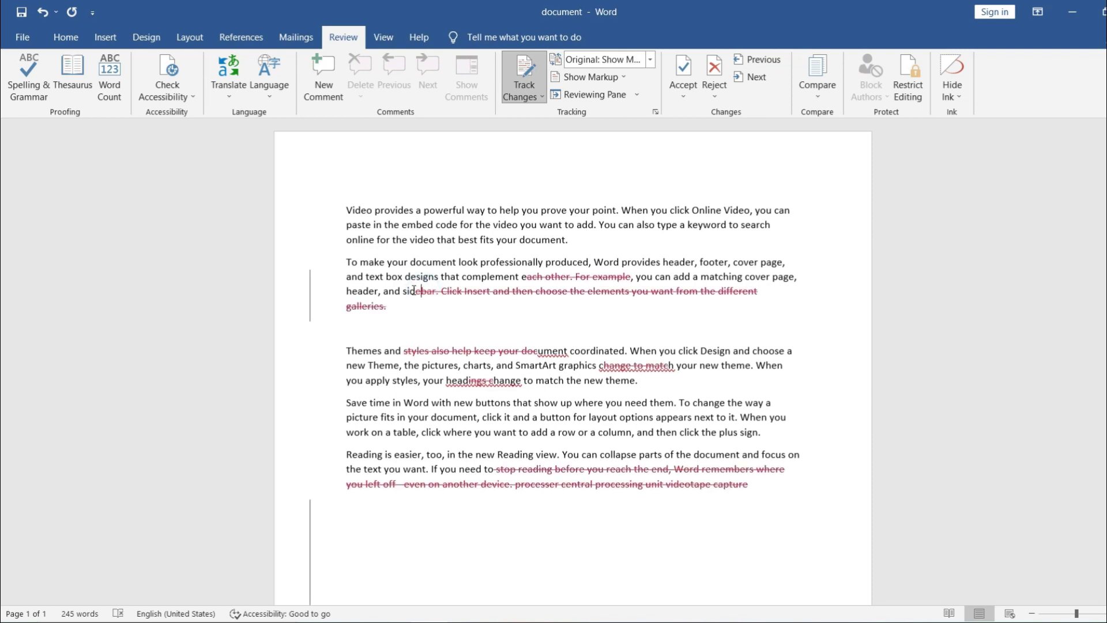
left_click(650, 59)
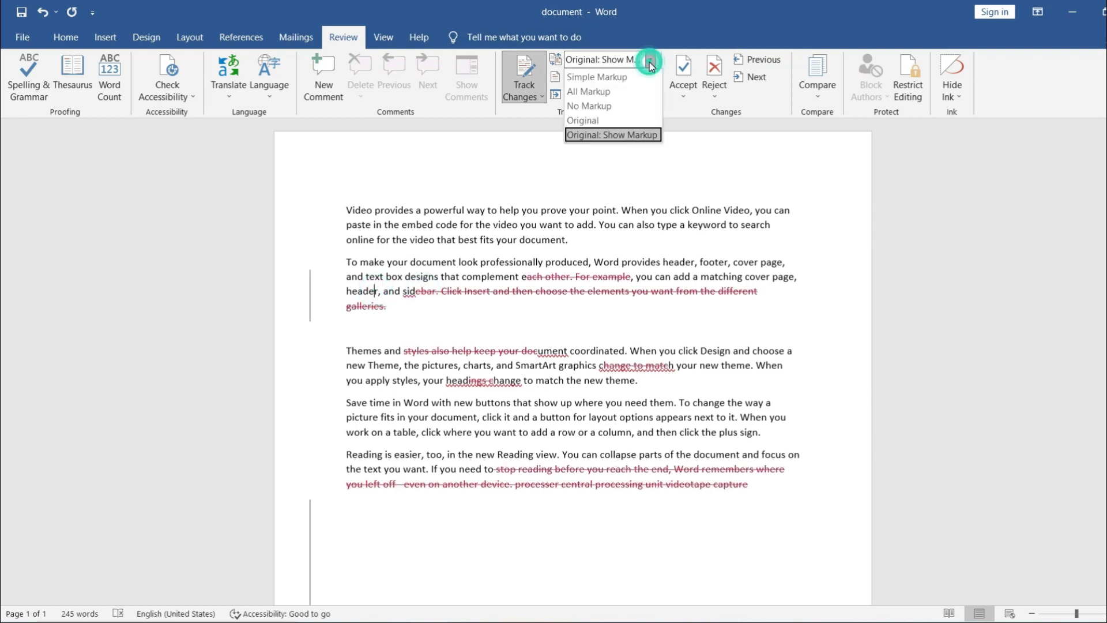
left_click(605, 106)
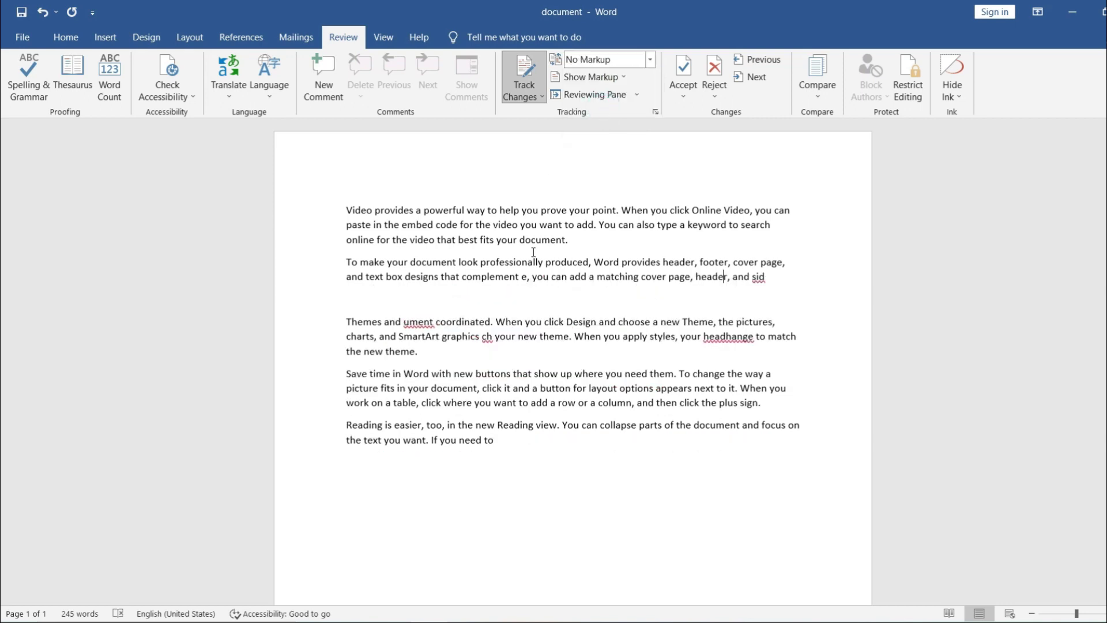
Delete text in paragraph two's last line and type replacement characters 'jkdlafad'.
key("BackSpace")
key("BackSpace")
key("BackSpace")
key("BackSpace")
key("BackSpace")
key("BackSpace")
key("BackSpace")
key("BackSpace")
type("dskj")
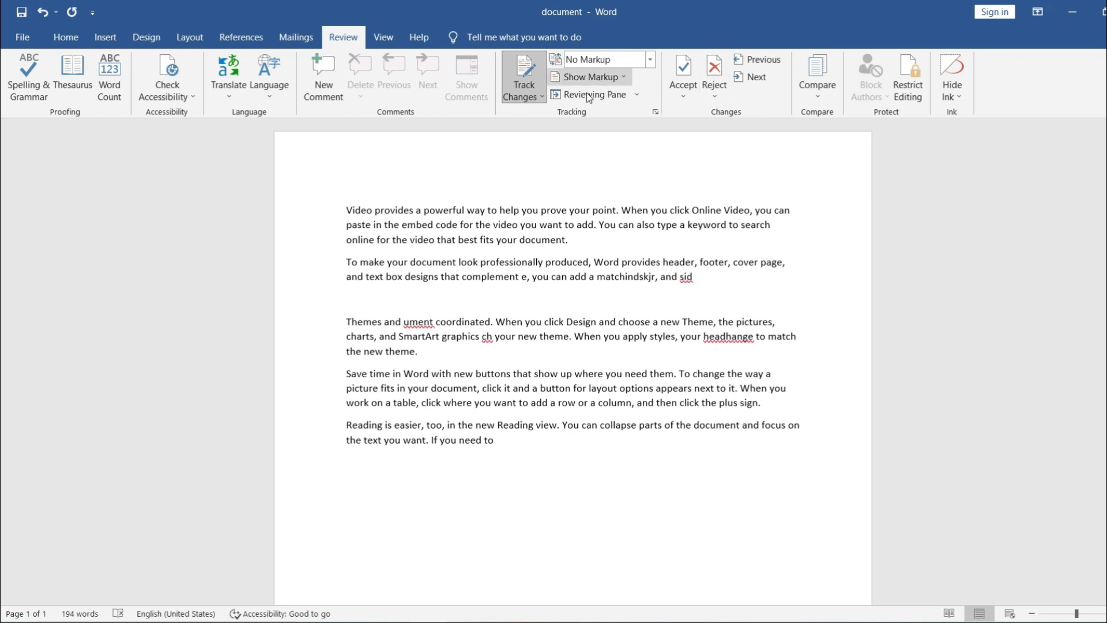
key("BackSpace")
key("BackSpace")
key("BackSpace")
key("BackSpace")
key("BackSpace")
key("BackSpace")
key("BackSpace")
key("BackSpace")
key("BackSpace")
key("BackSpace")
type("jkdlafad")
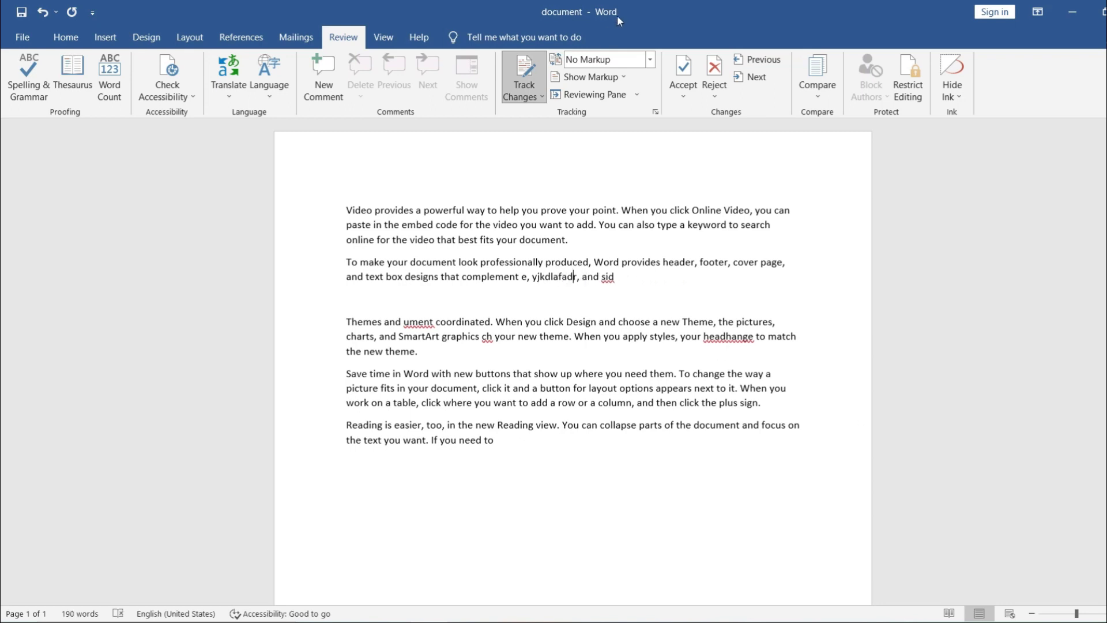
left_click(651, 60)
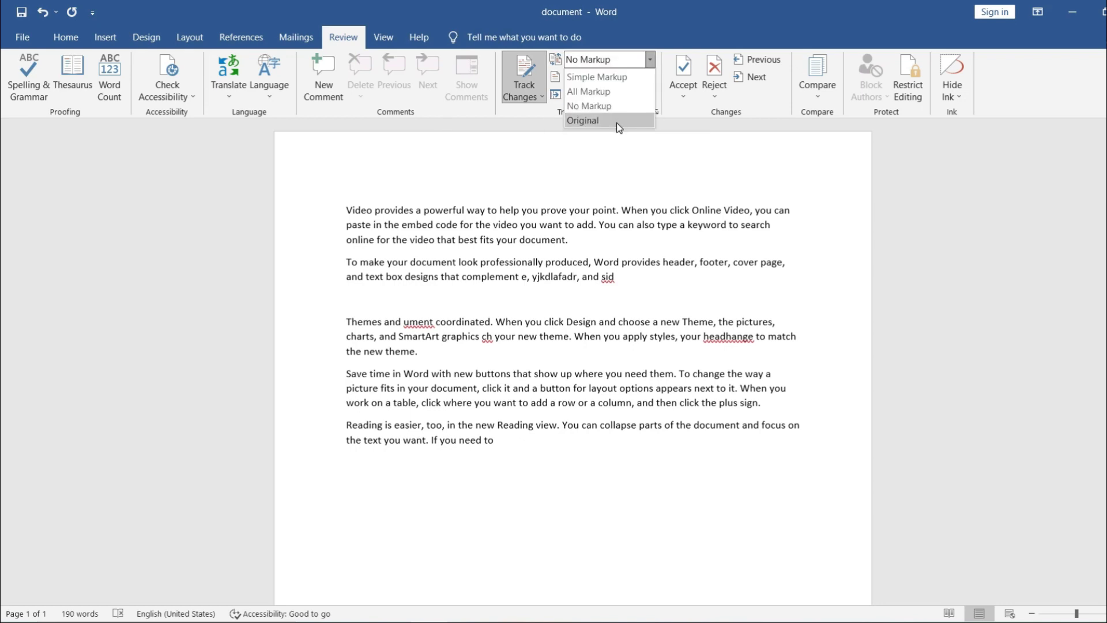
Switch the markup display to Simple Markup, then back to All Markup.
left_click(616, 77)
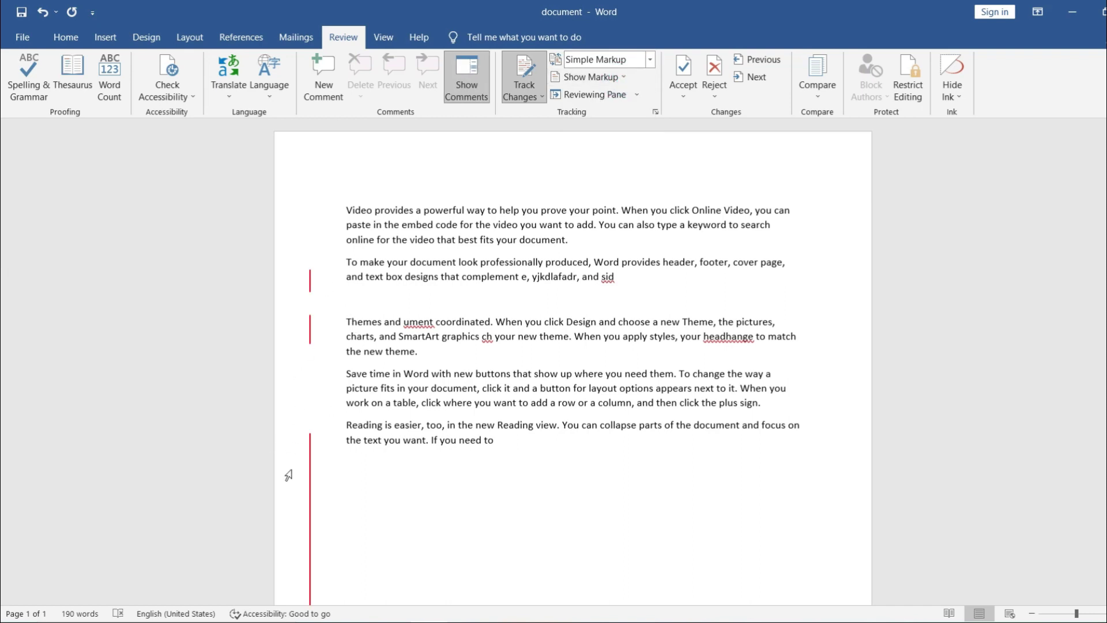
left_click(649, 60)
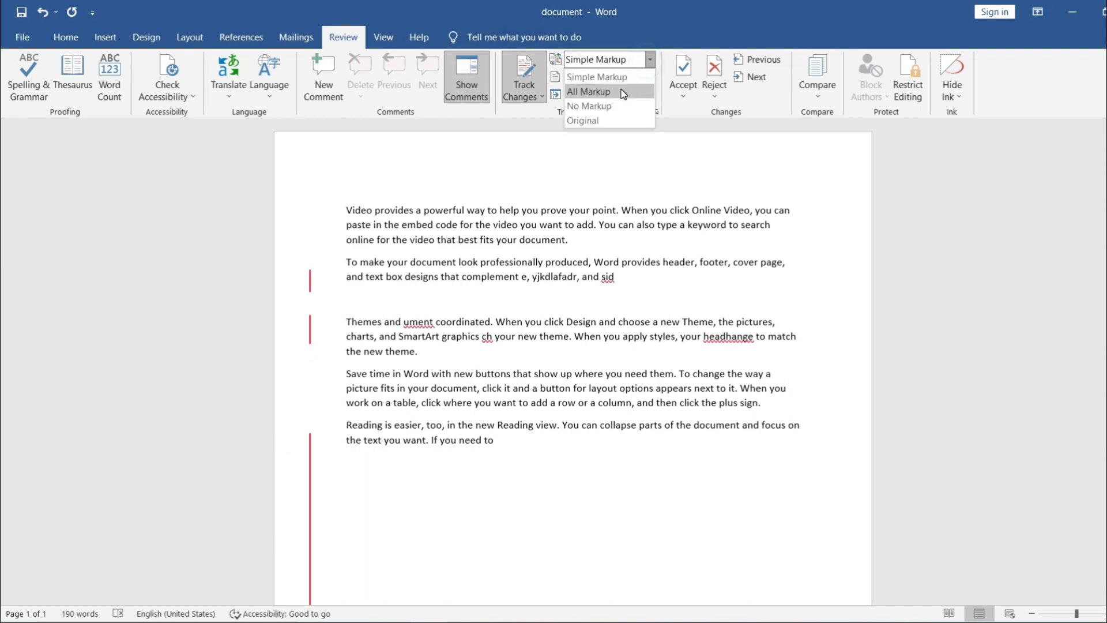
left_click(595, 89)
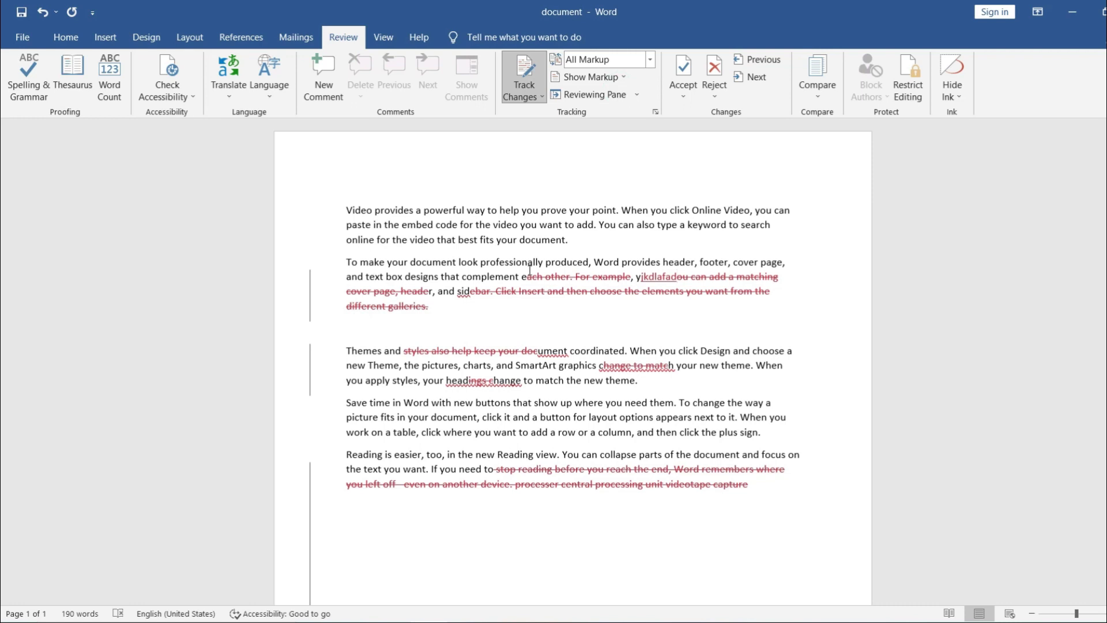
scroll(635, 322, "down", 2)
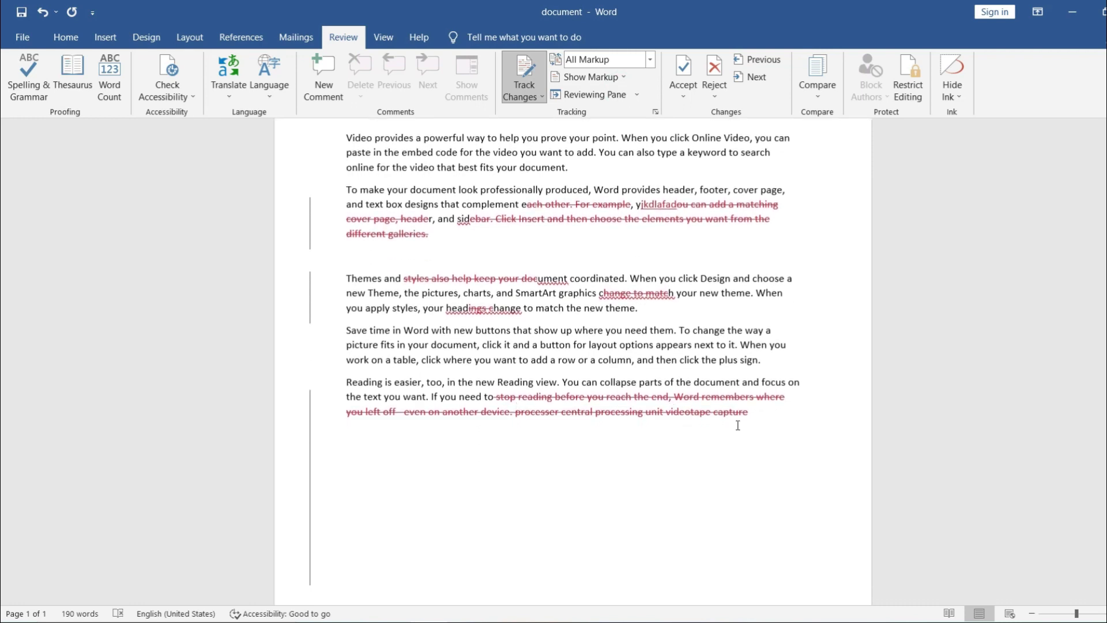
scroll(521, 419, "up", 2)
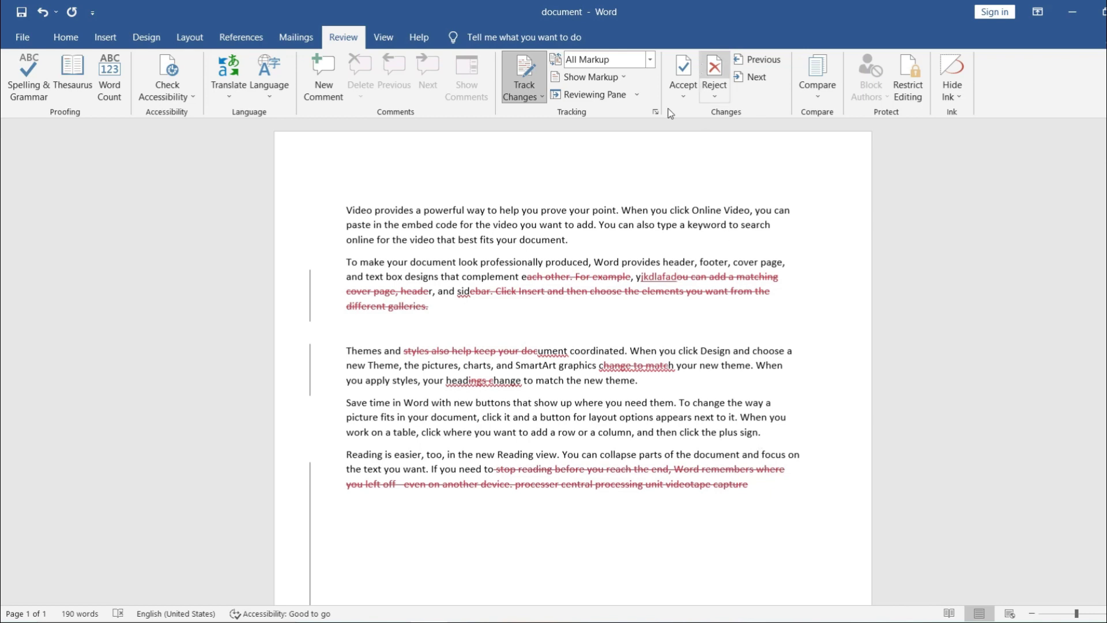
Check the Reject and Accept options, then open the Reviewing Pane listing 10 revisions.
left_click(715, 98)
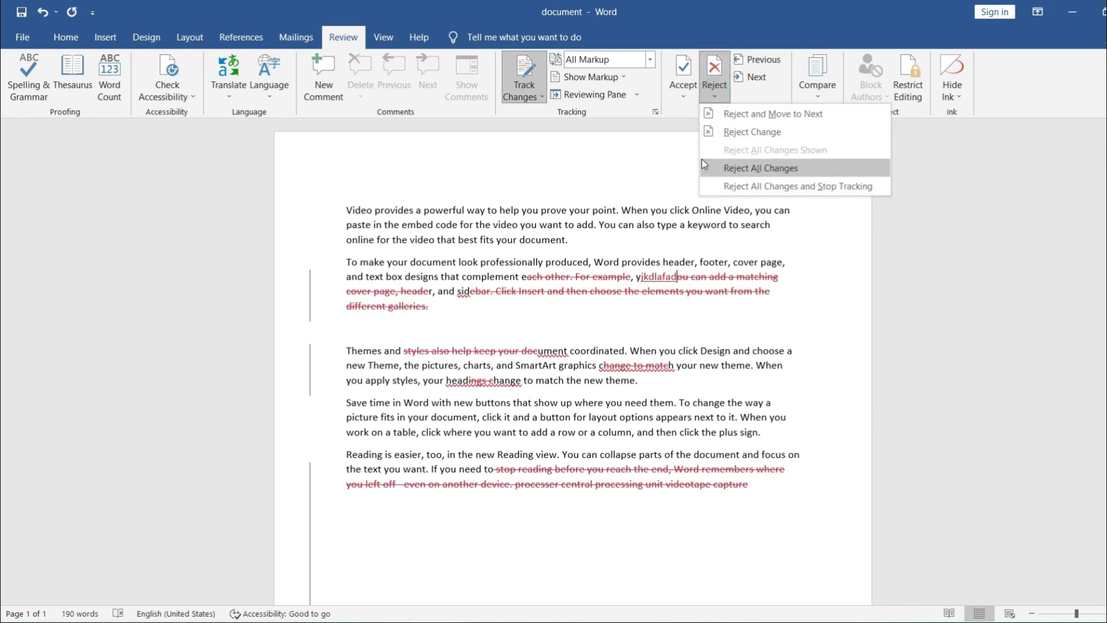
left_click(679, 95)
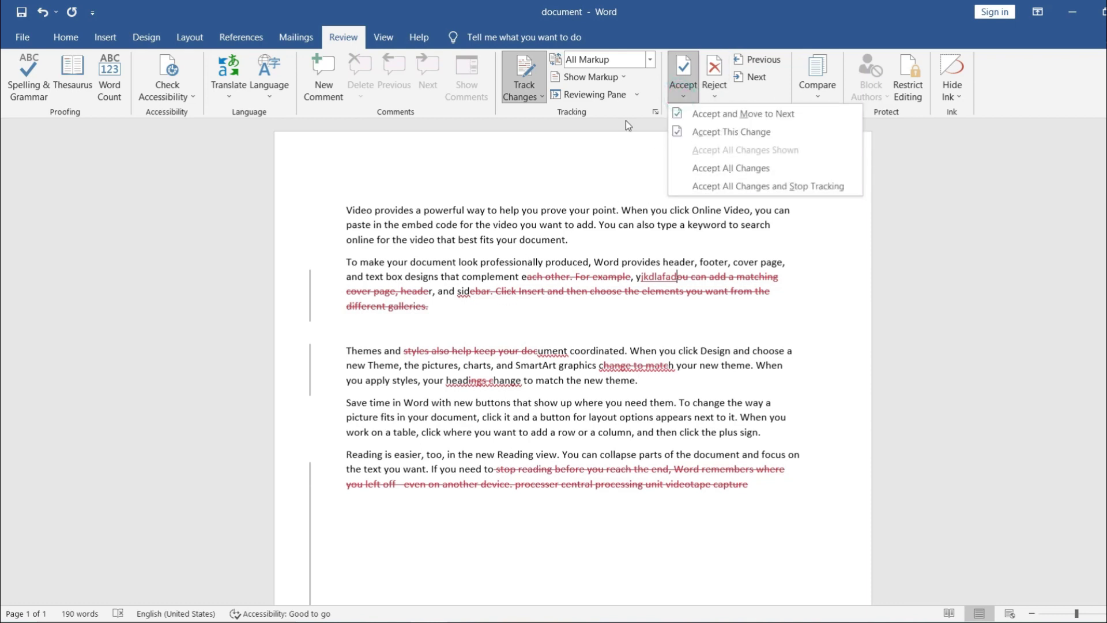
left_click(630, 99)
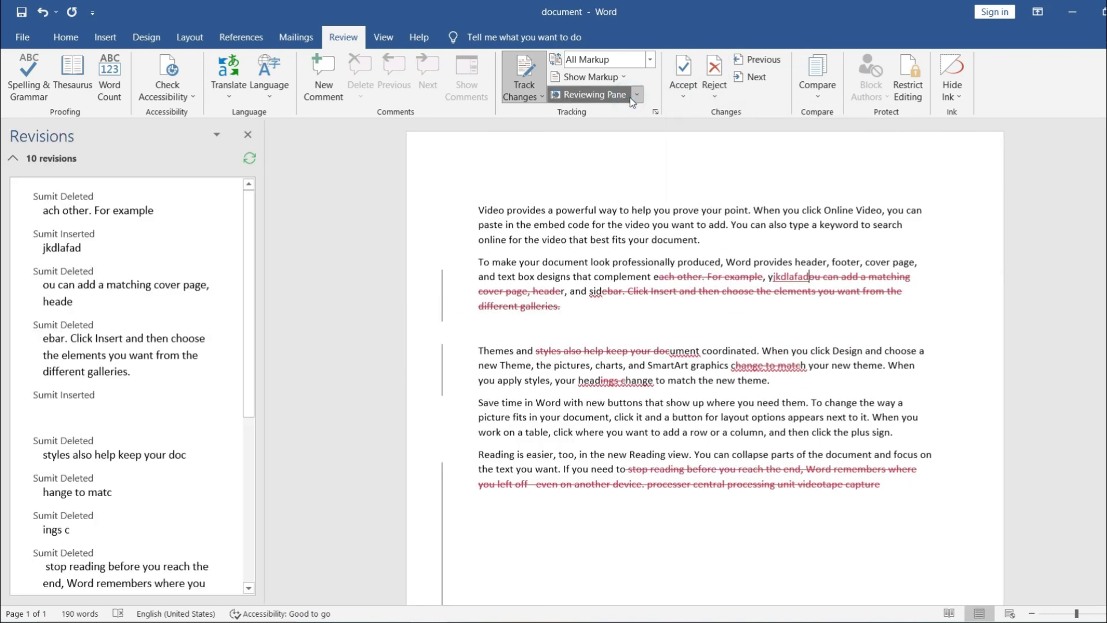
left_click(51, 218)
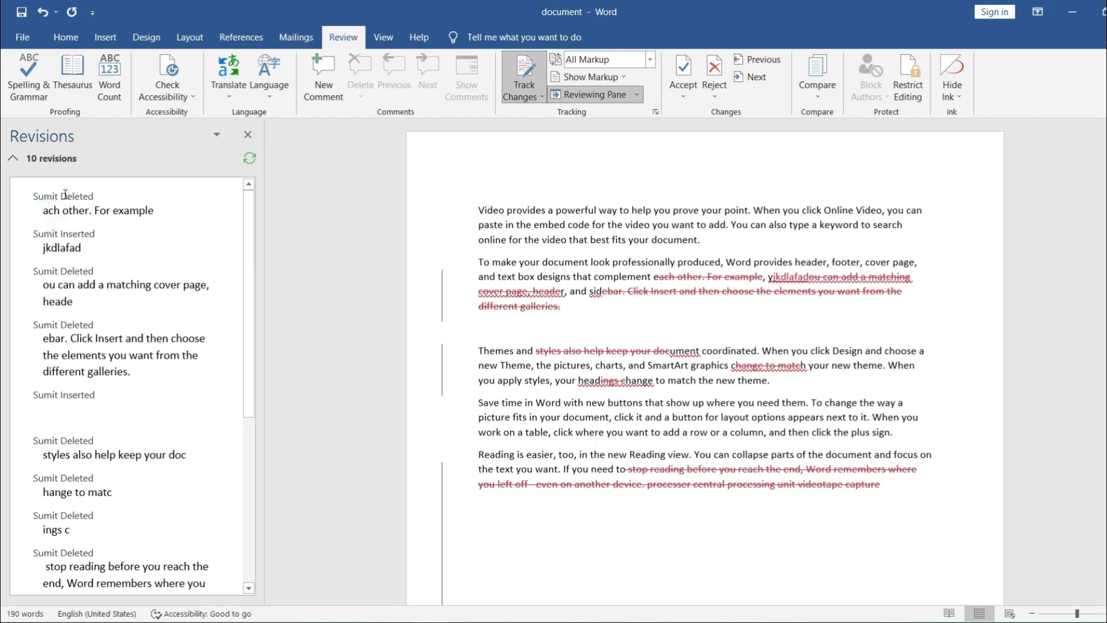
left_click_drag(43, 211, 158, 212)
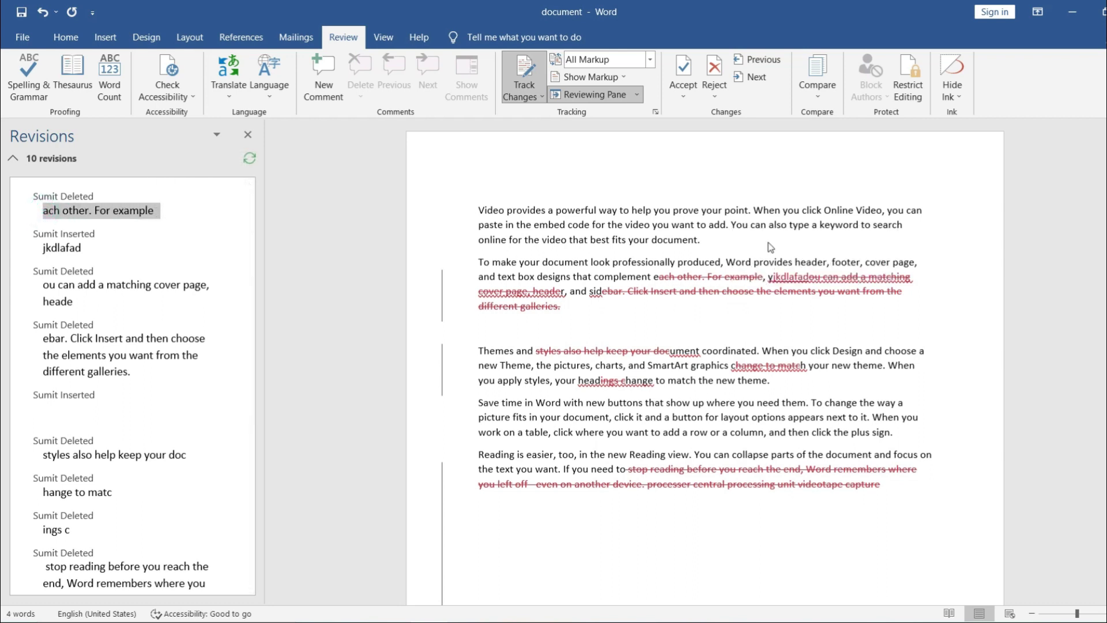
left_click(661, 276)
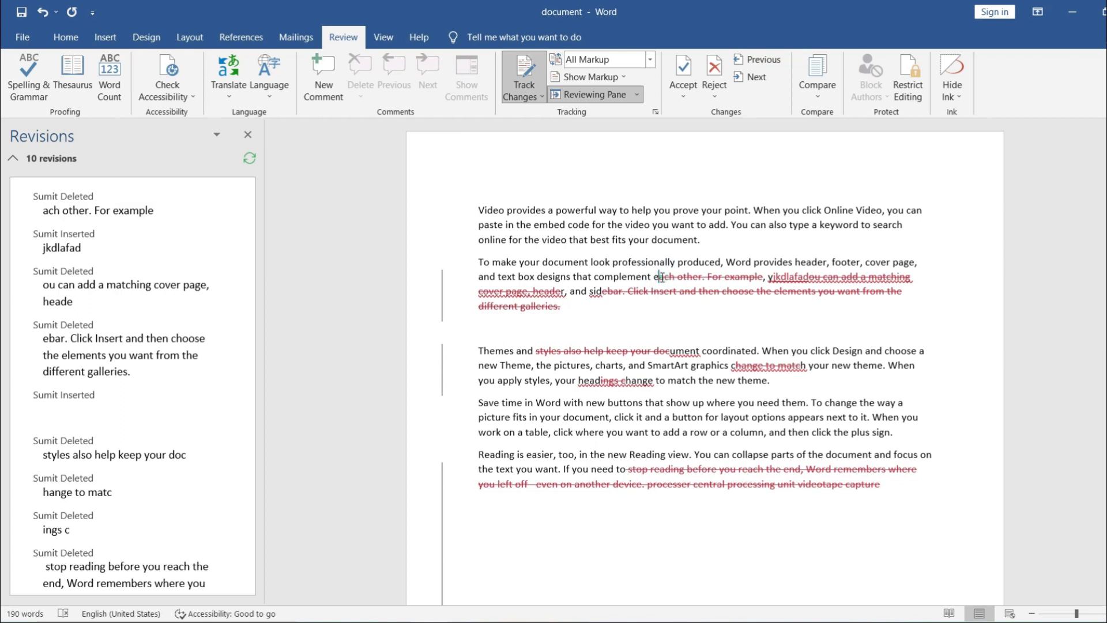
left_click_drag(662, 277, 760, 276)
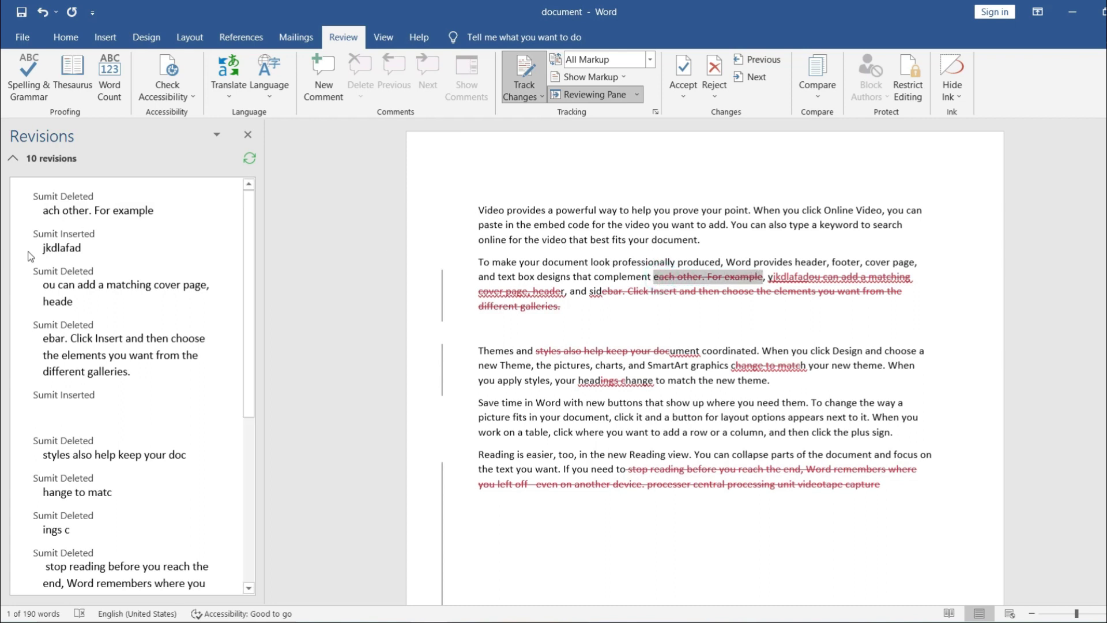
left_click(42, 249)
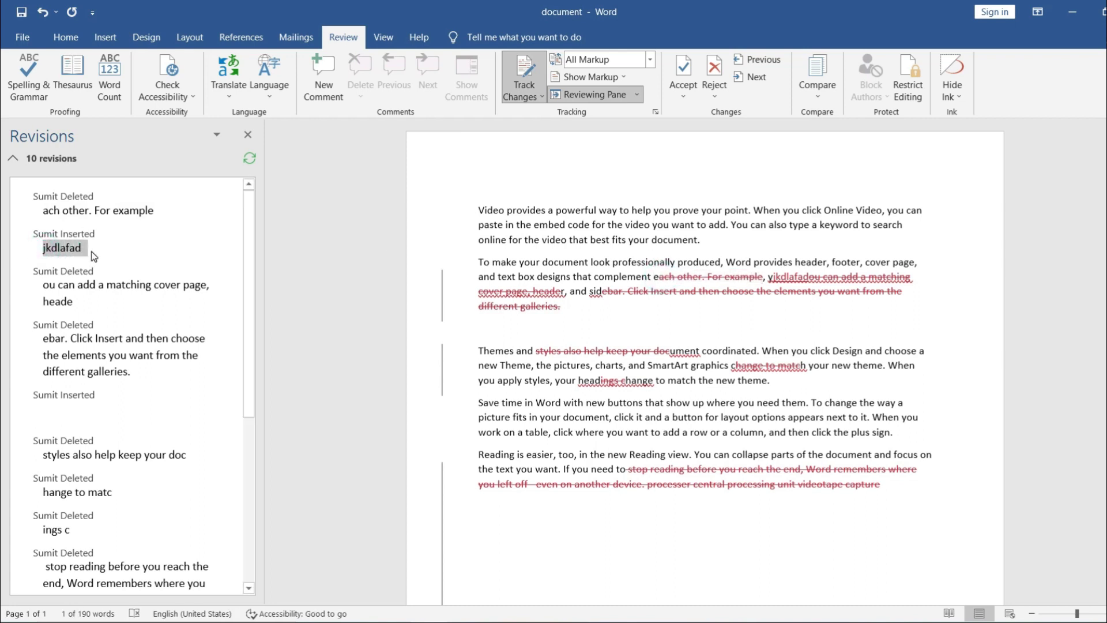
mouse_move(36, 285)
left_mouse_down()
mouse_move(45, 345)
mouse_move(81, 397)
left_mouse_up()
scroll(78, 381, "down", 2)
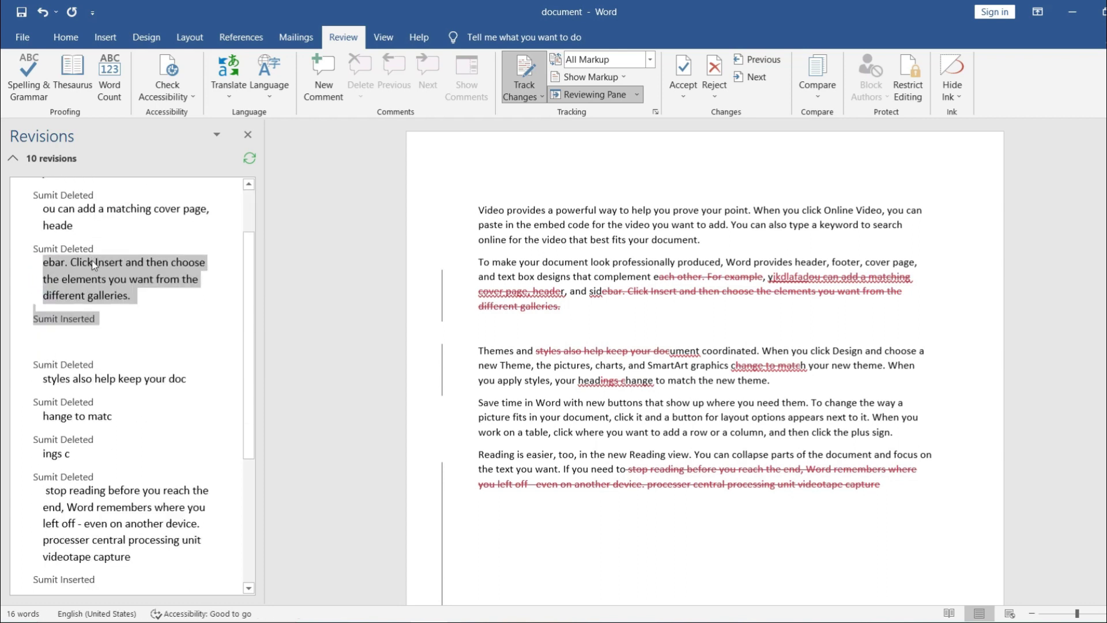
left_click(91, 279)
double_click(54, 417)
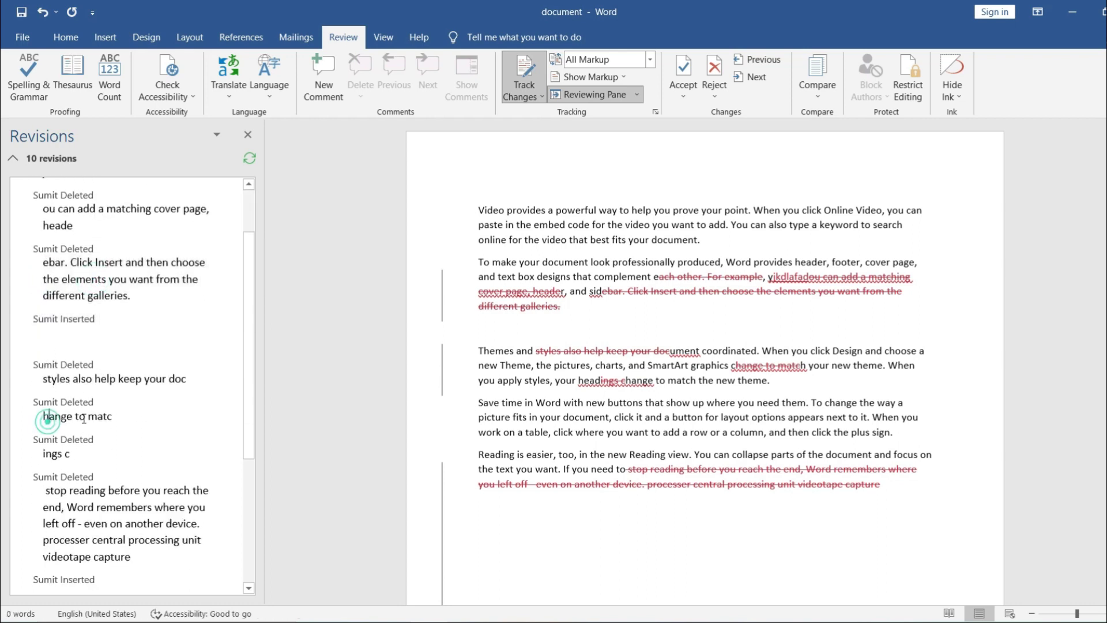
double_click(78, 365)
triple_click(59, 381)
left_click(61, 417)
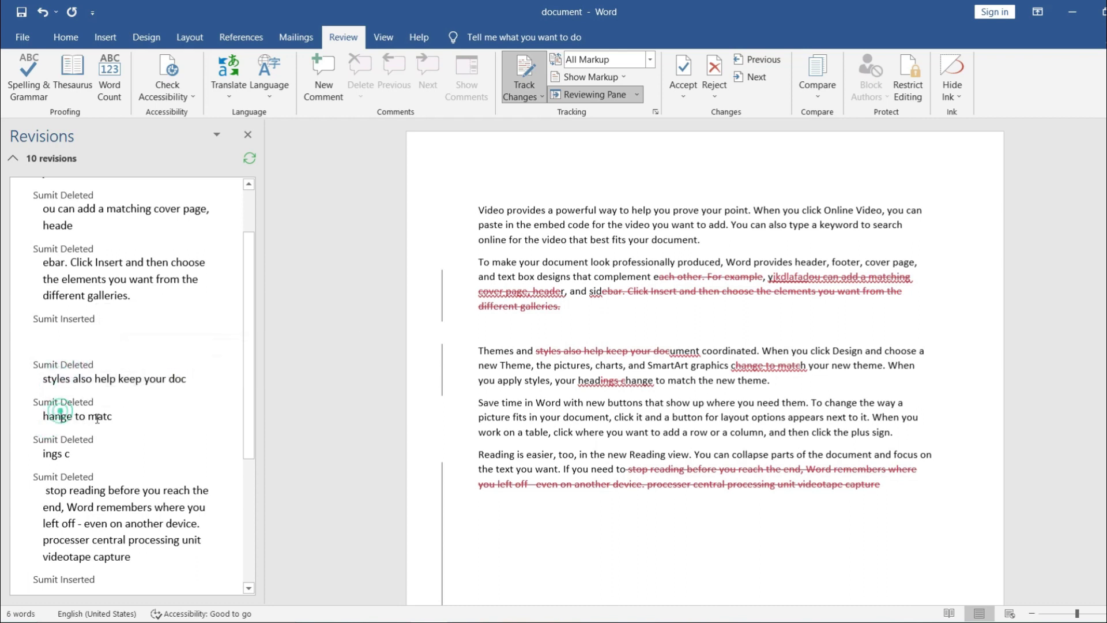
scroll(74, 236, "up", 2)
double_click(69, 234)
double_click(62, 248)
left_click(95, 284)
left_click(638, 94)
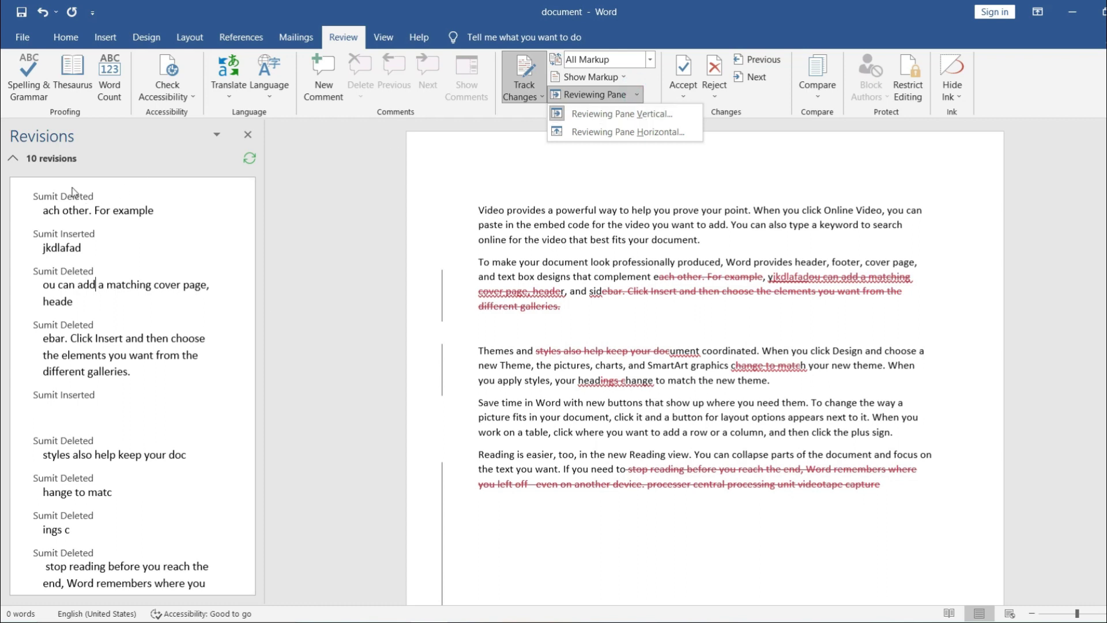
left_click(634, 133)
left_click(637, 94)
left_click(613, 115)
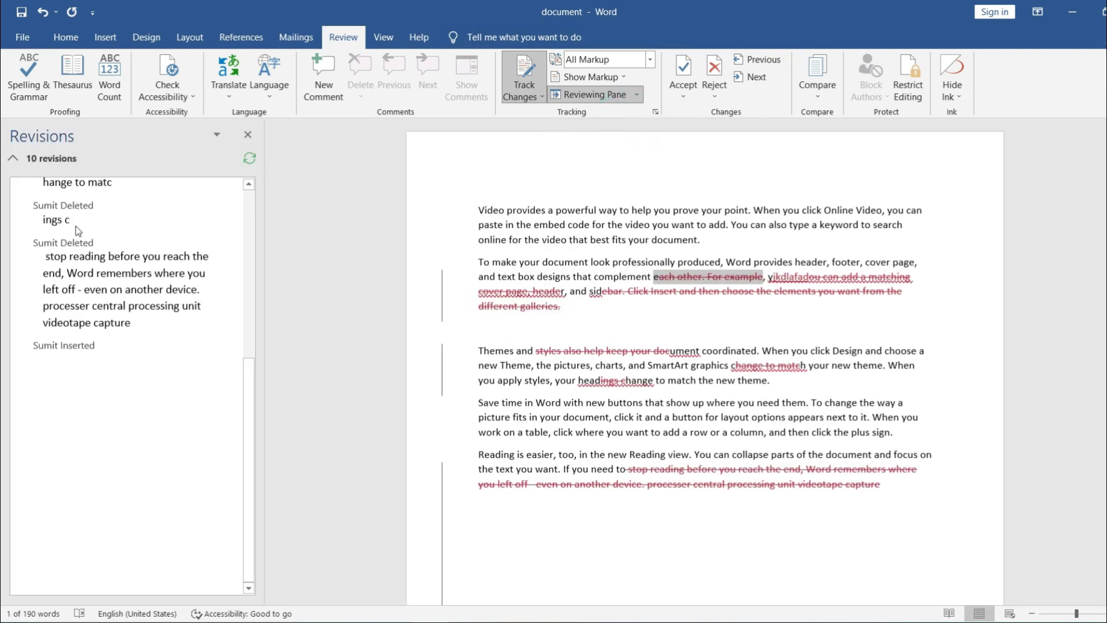
left_click(248, 134)
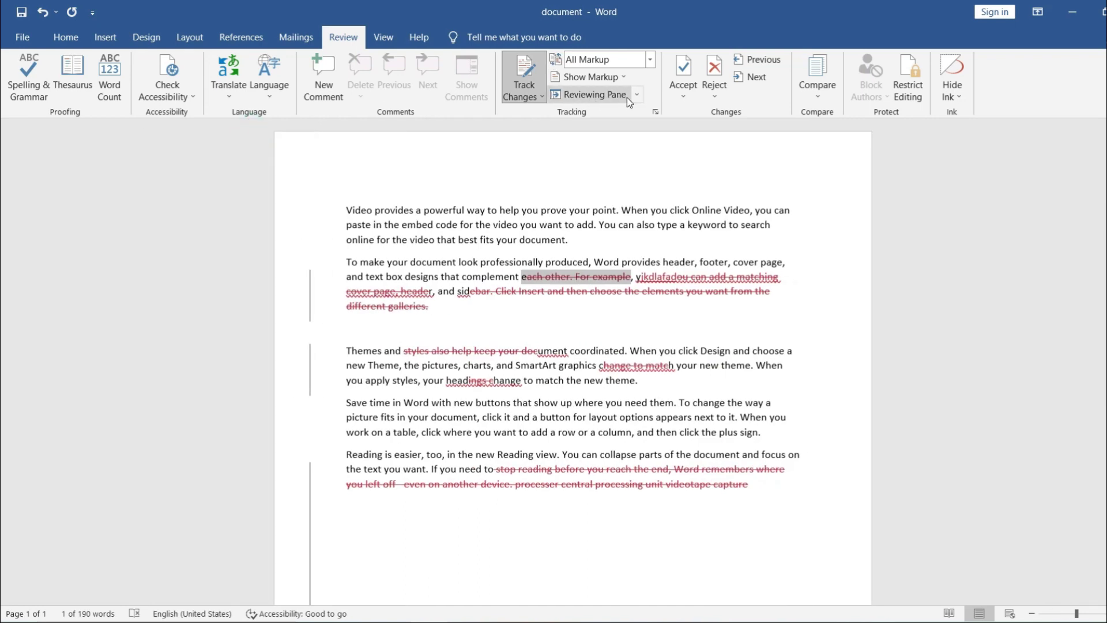
Glance at the Show Markup options, then step forward through the tracked changes with Next.
left_click(625, 79)
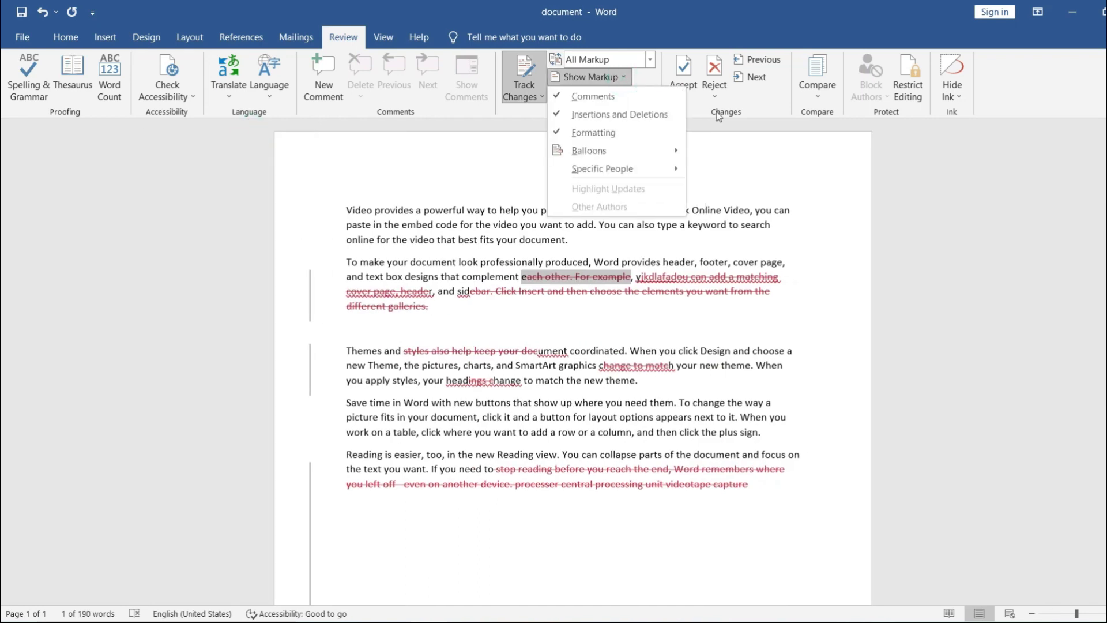
left_click(769, 133)
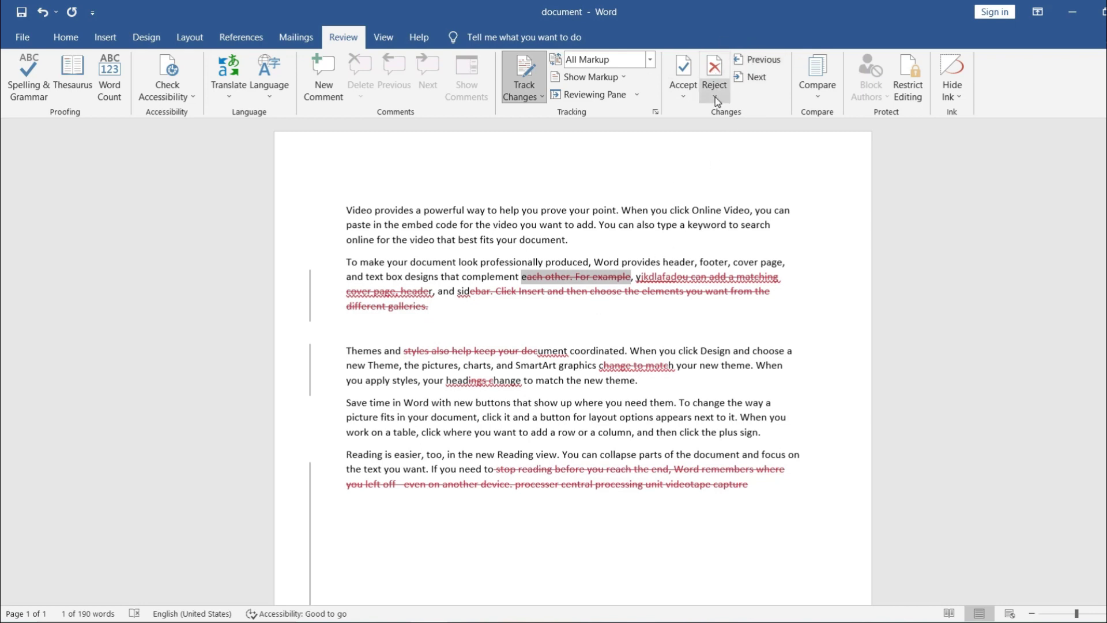
left_click(754, 85)
left_click(753, 85)
left_click(751, 84)
left_click(751, 82)
left_click(750, 83)
left_click(750, 83)
left_click(751, 83)
left_click(751, 82)
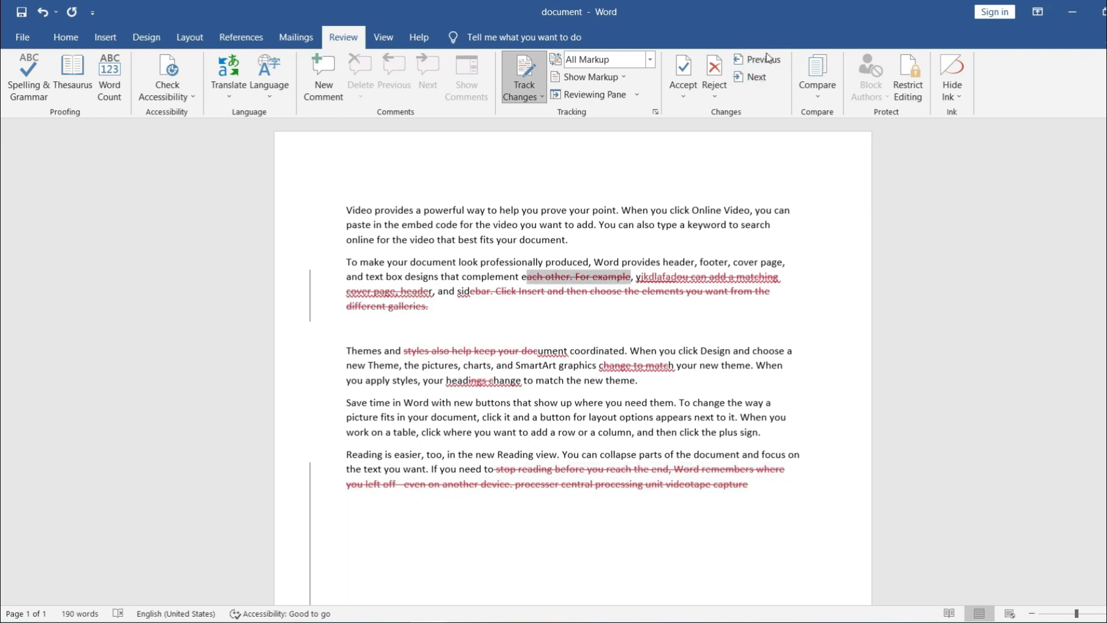
Step back through the tracked changes with Previous and view the Reject options.
left_click(765, 60)
left_click(766, 60)
left_click(765, 60)
left_click(765, 61)
left_click(765, 60)
left_click(764, 61)
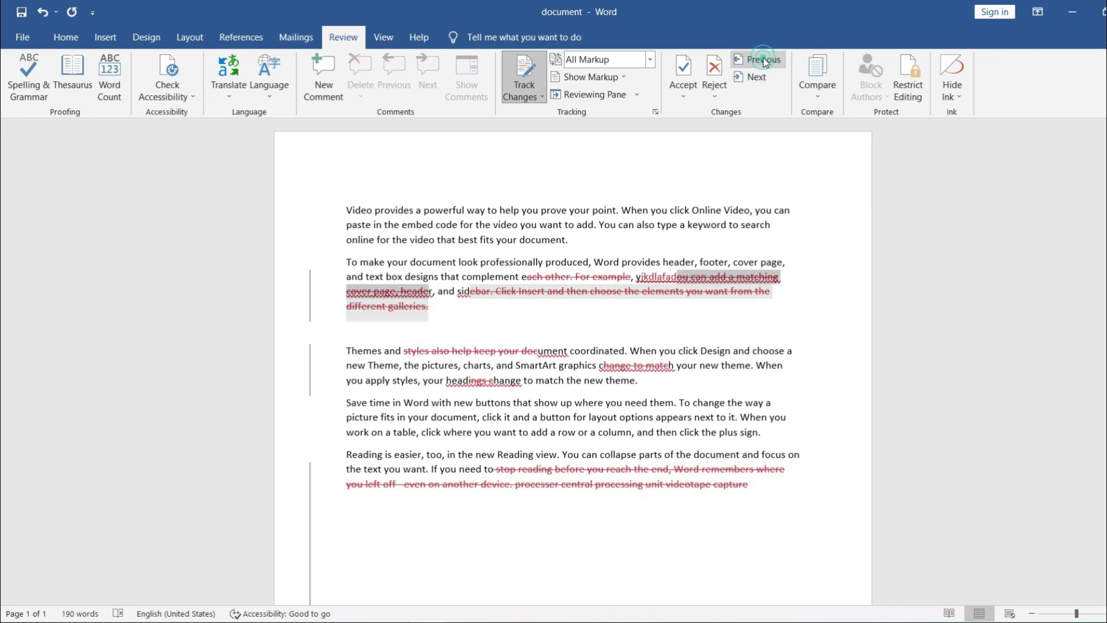
left_click(765, 61)
left_click(715, 93)
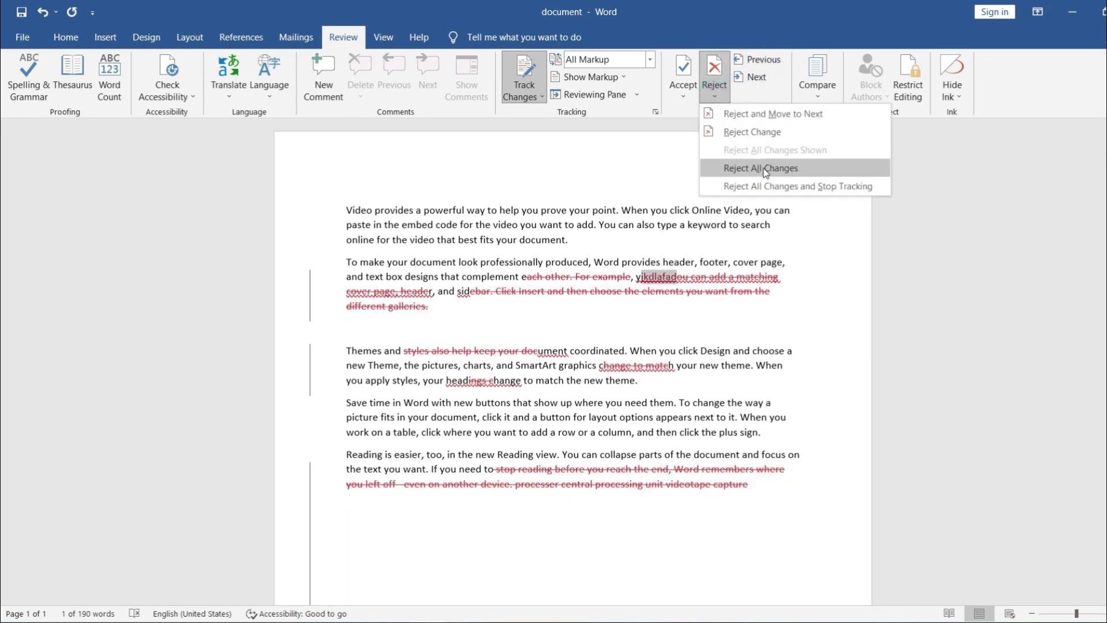
Reject All Changes to restore the clean 245-word text, then select and deselect it.
left_click(792, 171)
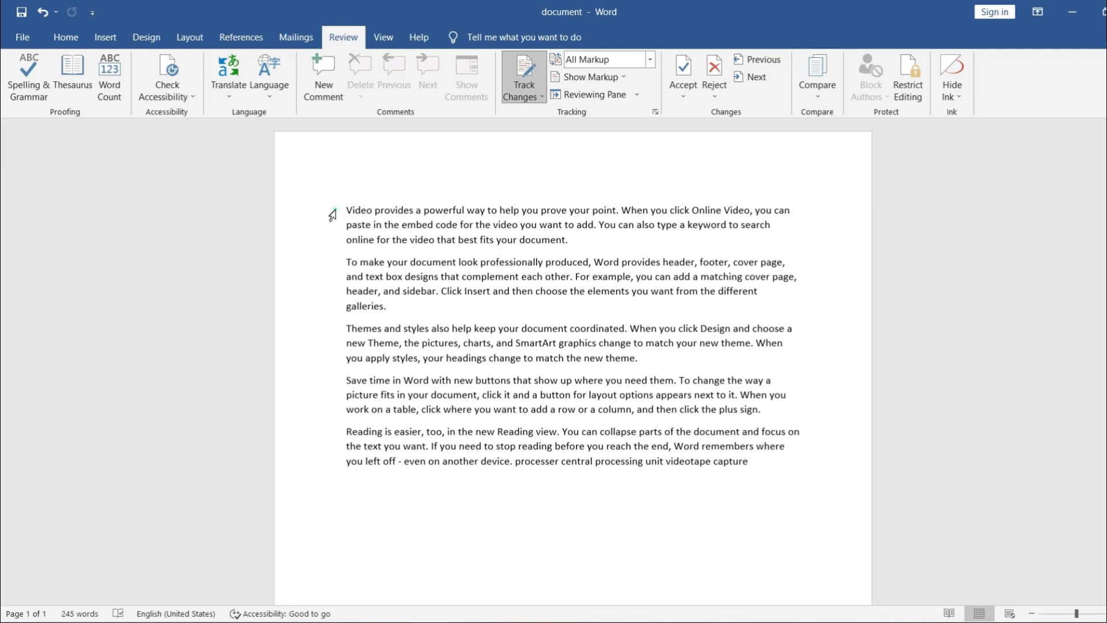
left_click_drag(333, 214, 755, 464)
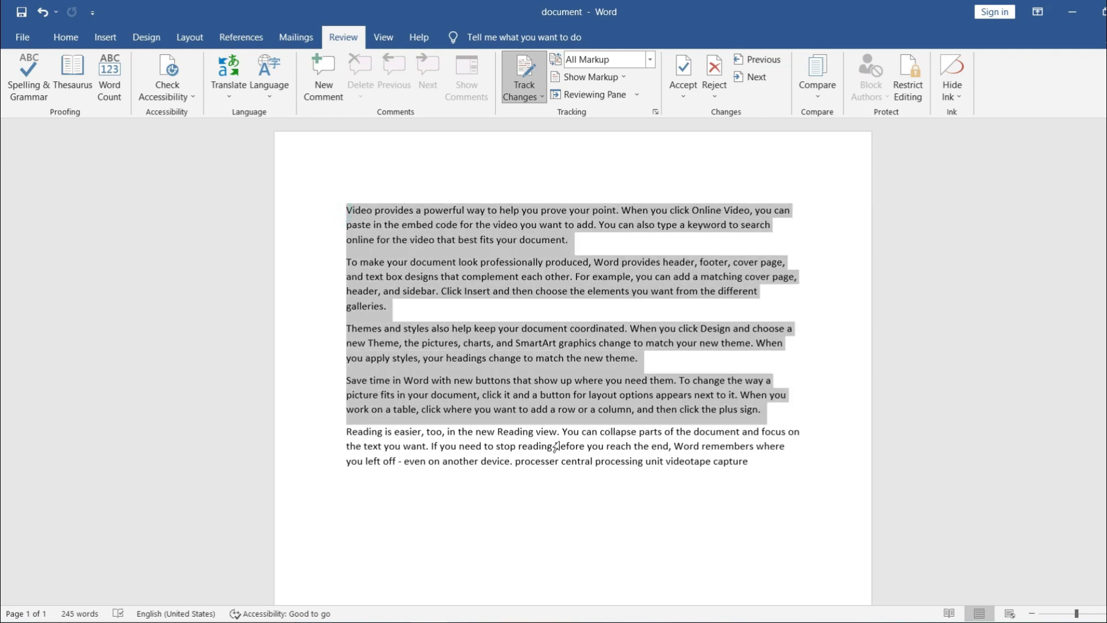
left_click(572, 282)
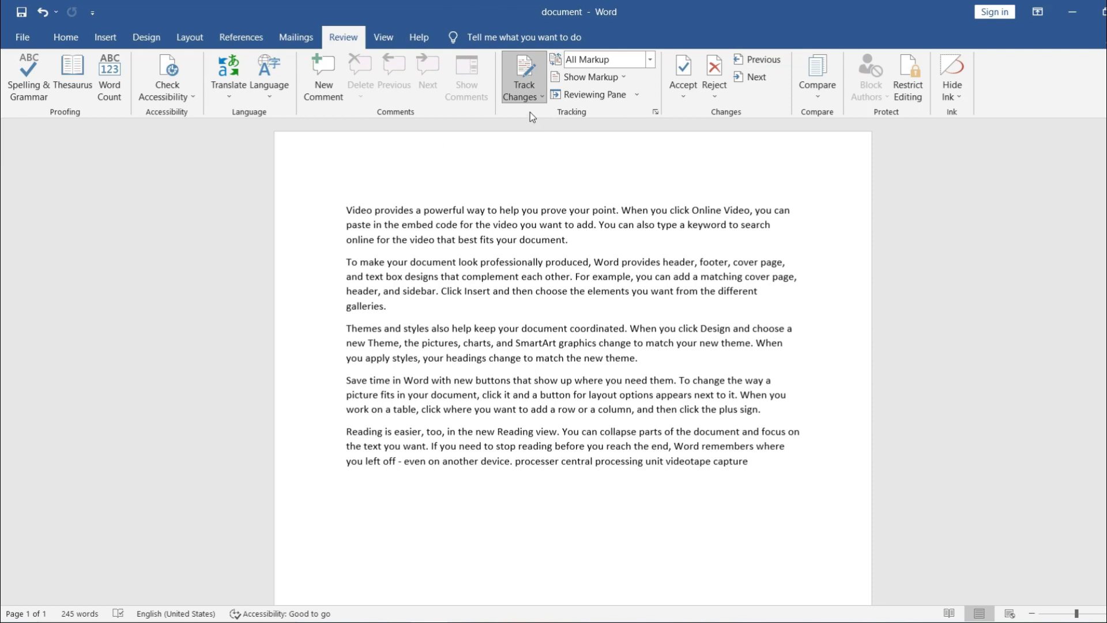
Compare doc as the original against document as the revised version.
left_click(820, 88)
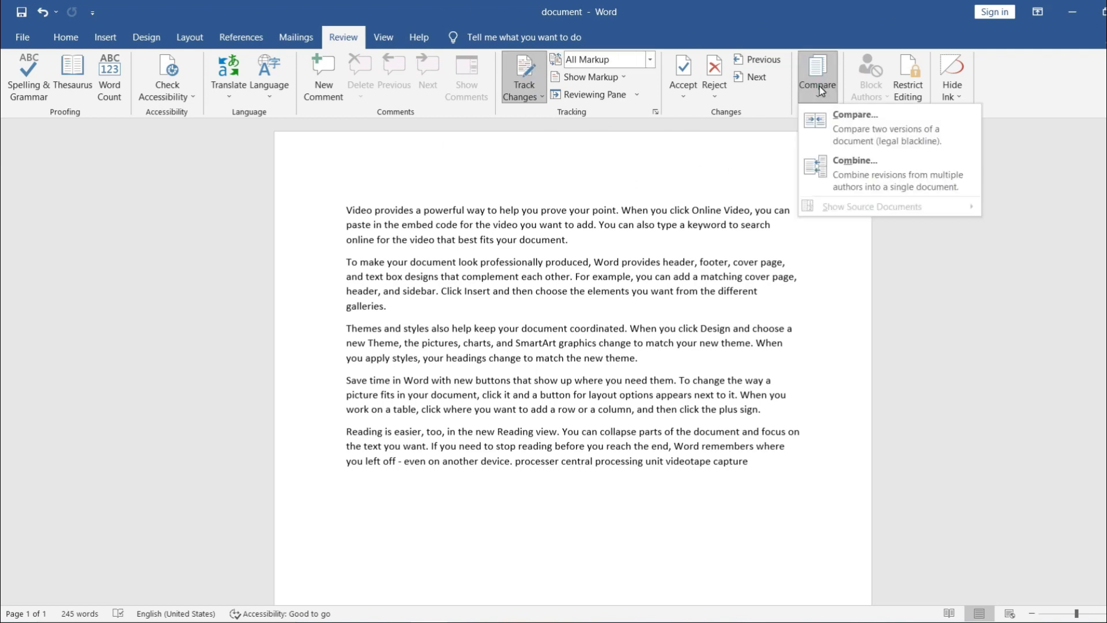
left_click(852, 131)
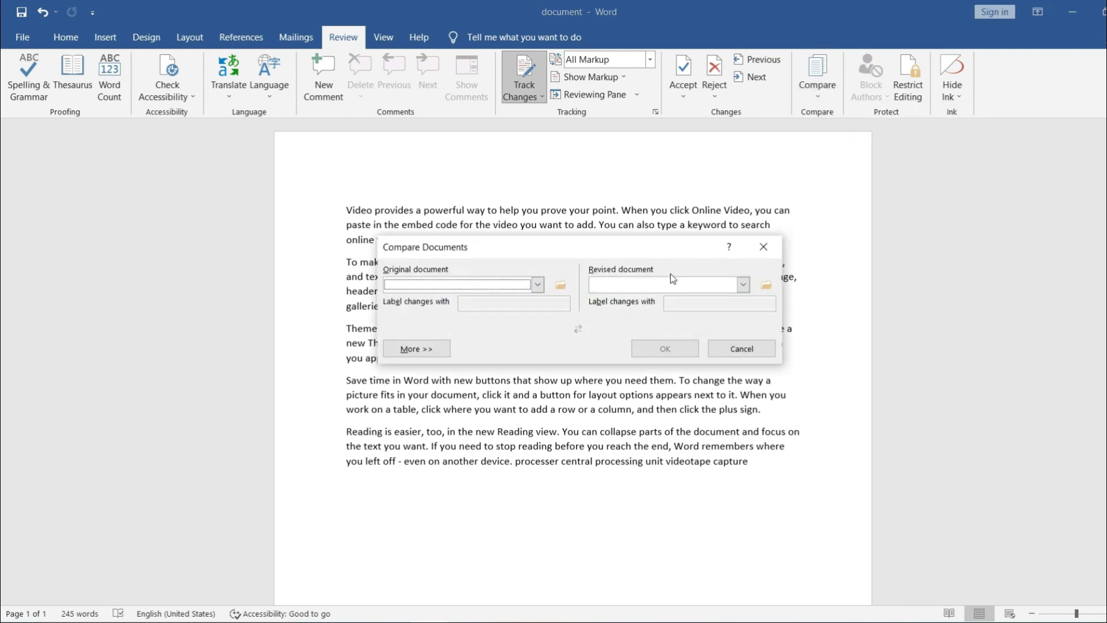
left_click(560, 286)
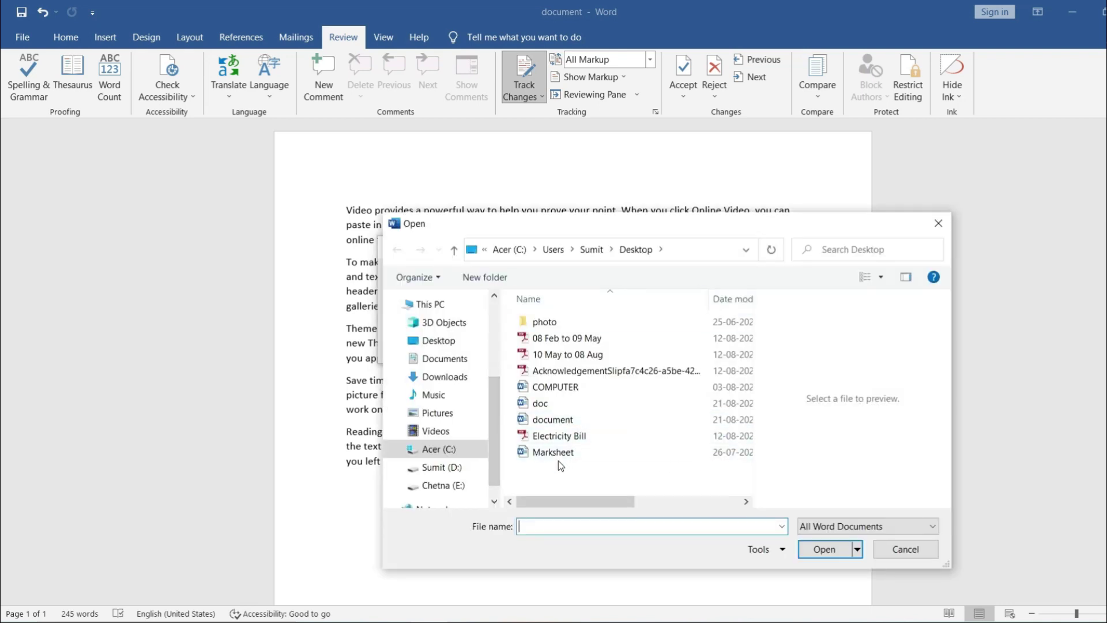
double_click(572, 407)
left_click(768, 284)
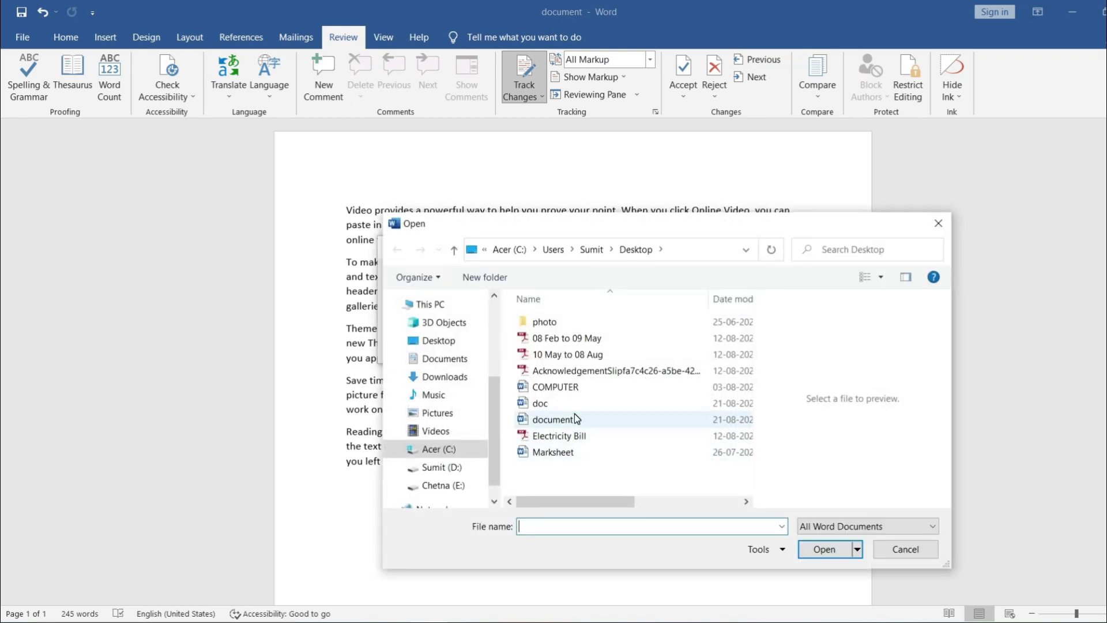
double_click(575, 420)
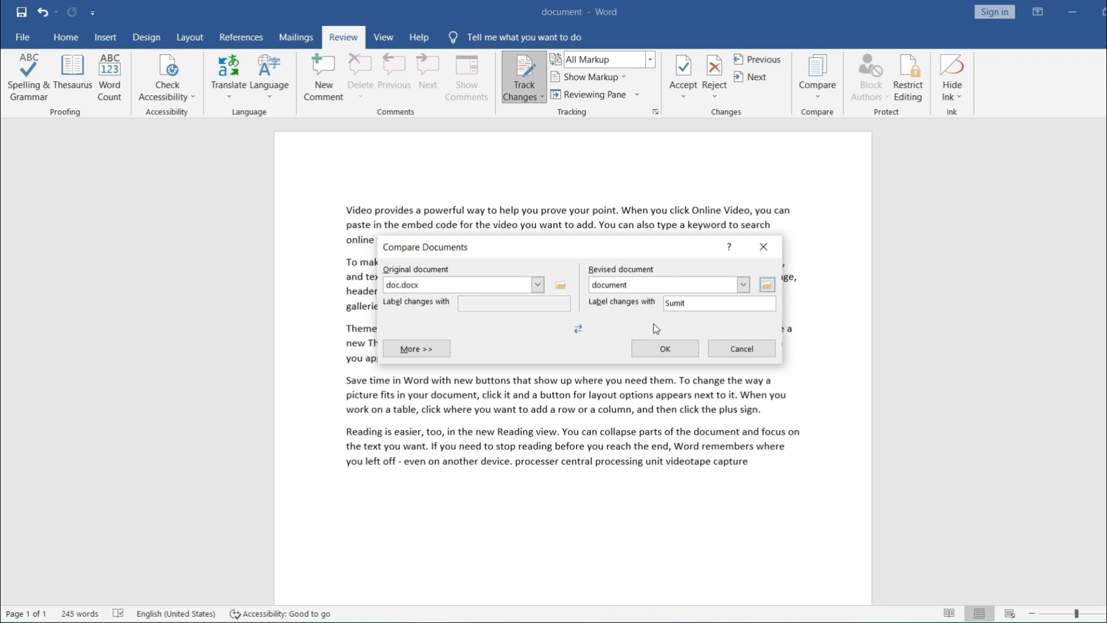
left_click(685, 351)
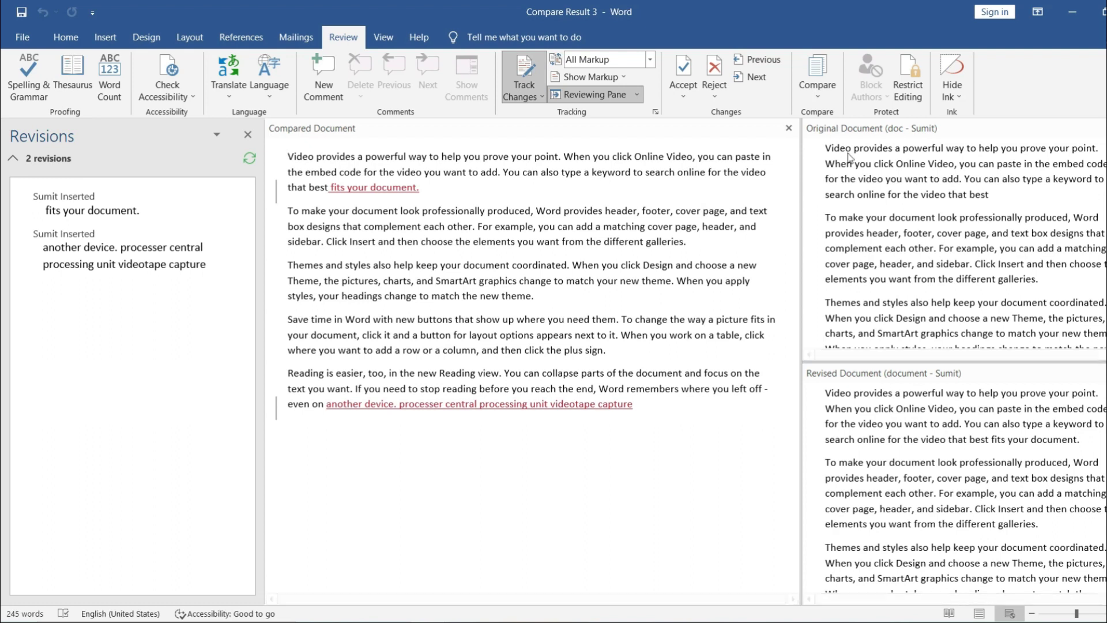
scroll(851, 171, "up", 1)
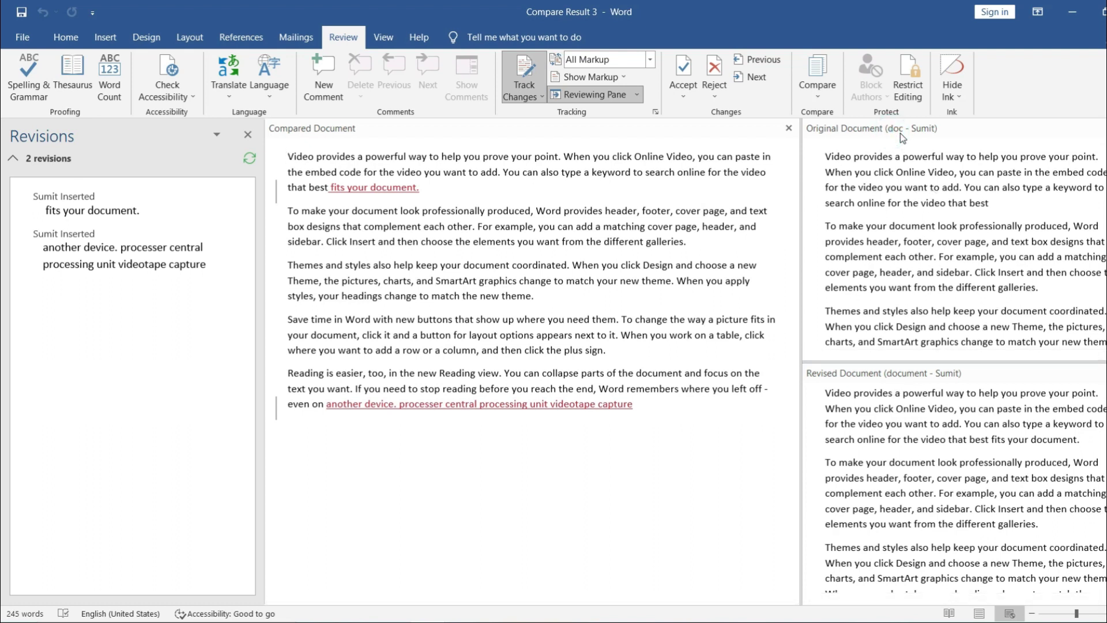
left_click(904, 376)
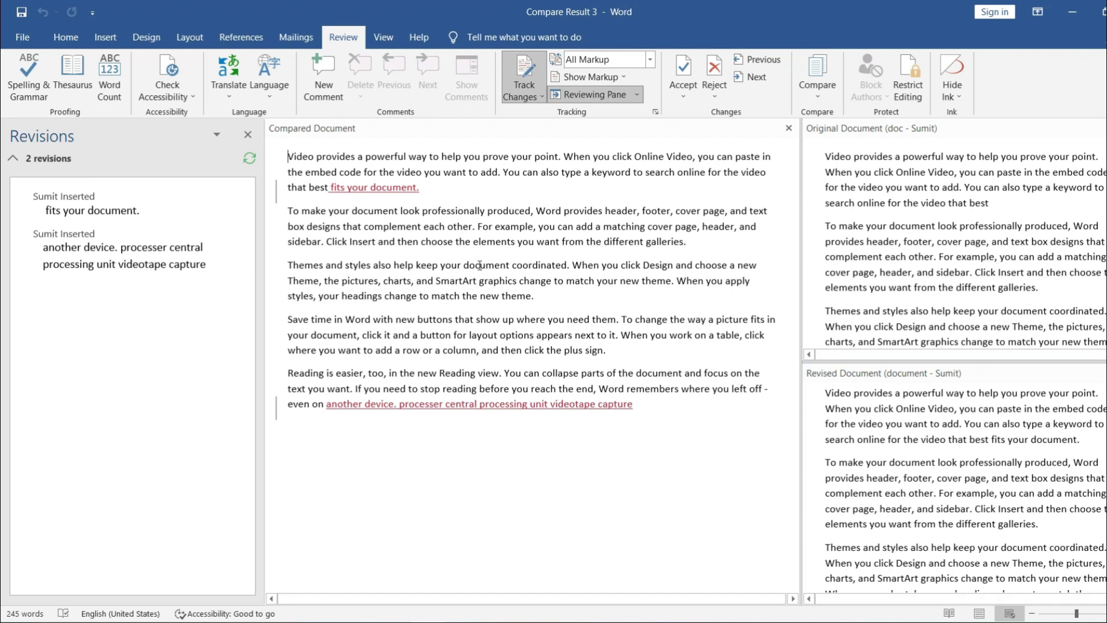
double_click(413, 252)
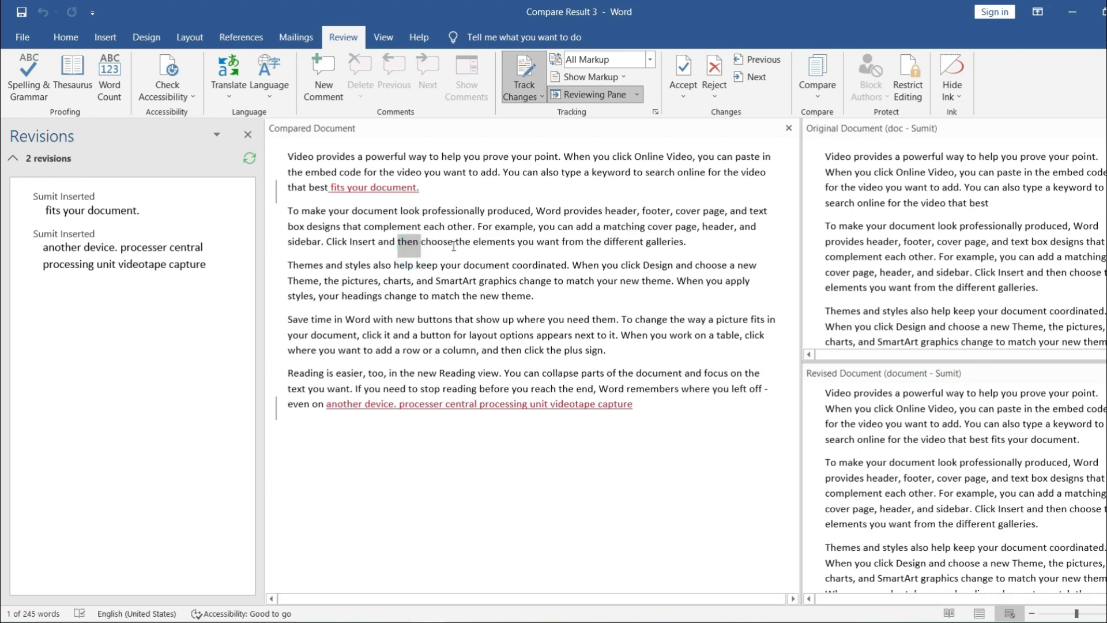
scroll(904, 281, "down", 2)
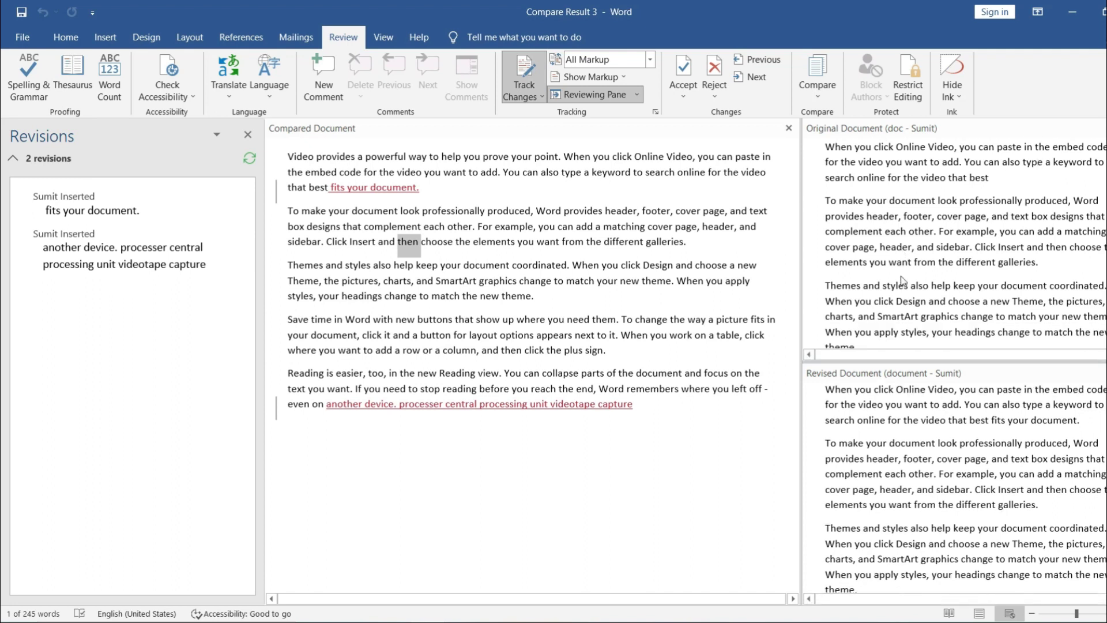
scroll(903, 281, "down", 1)
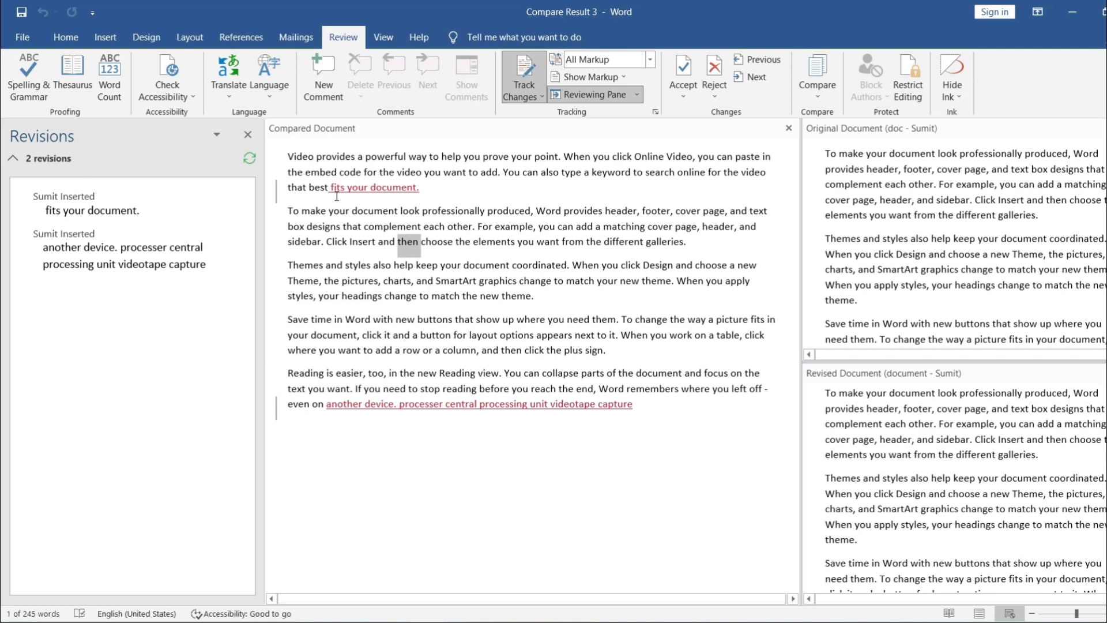
scroll(797, 215, "up", 2)
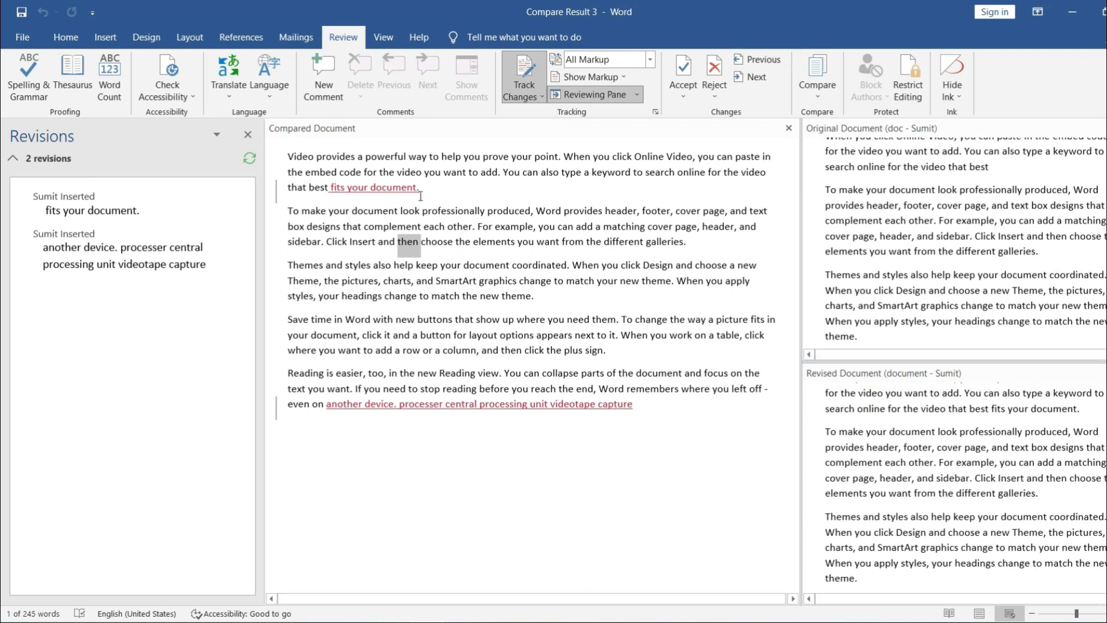
left_click_drag(330, 186, 416, 187)
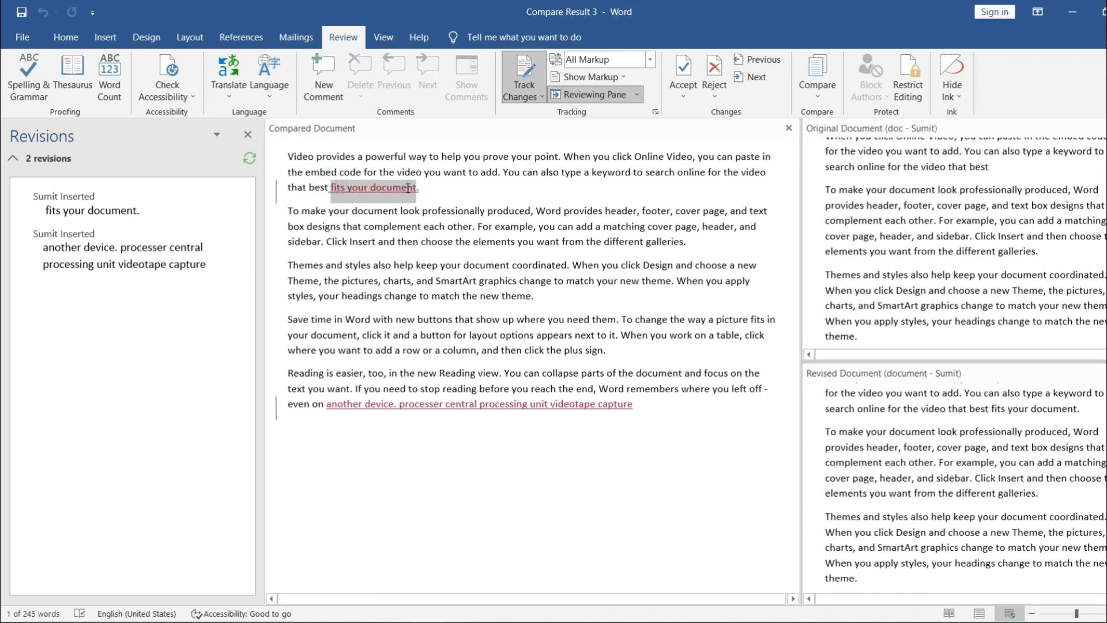
scroll(1022, 419, "up", 2)
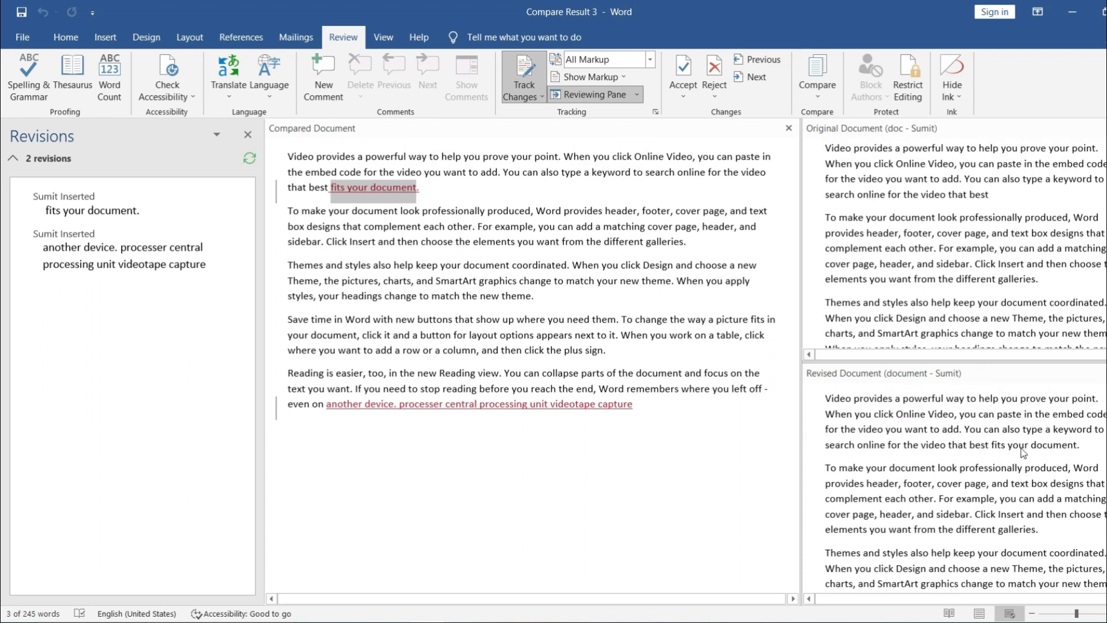
triple_click(1061, 451)
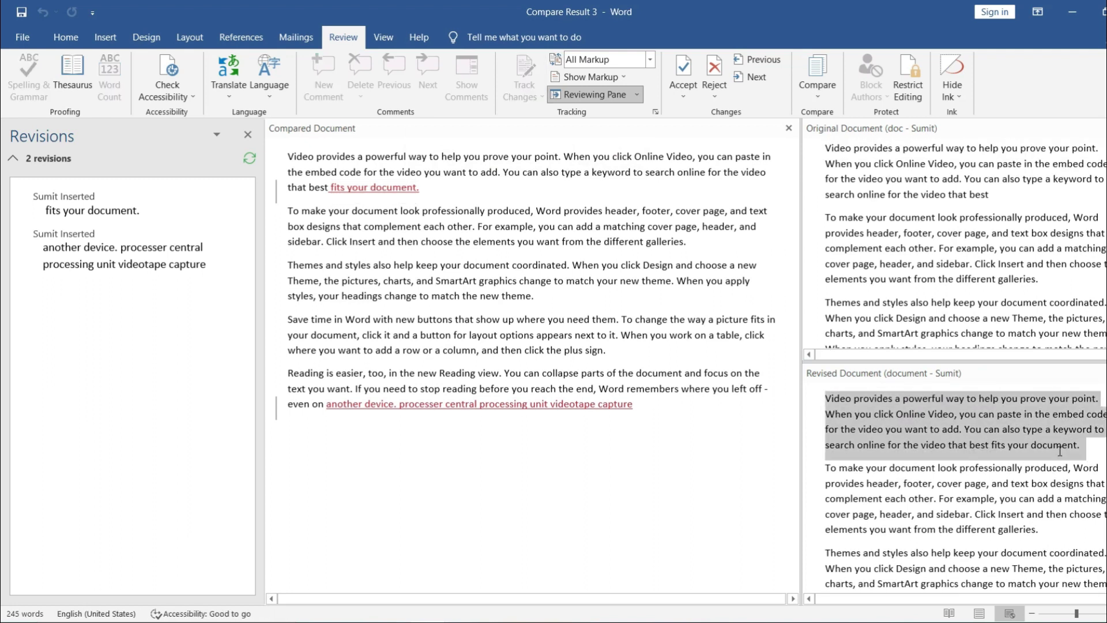
left_click(990, 450)
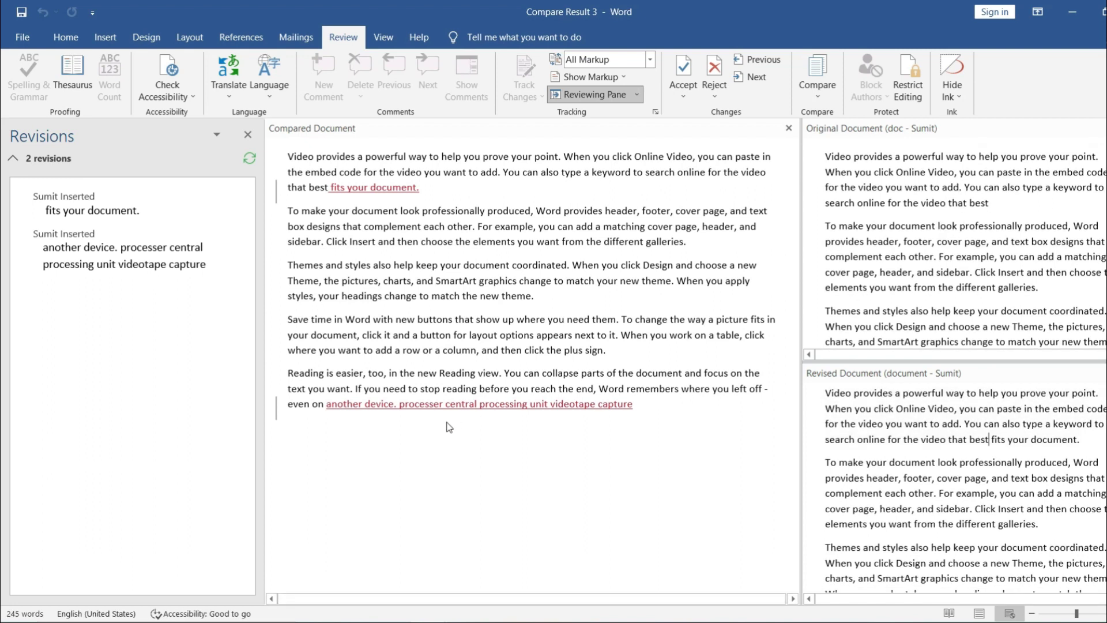
left_click(330, 407)
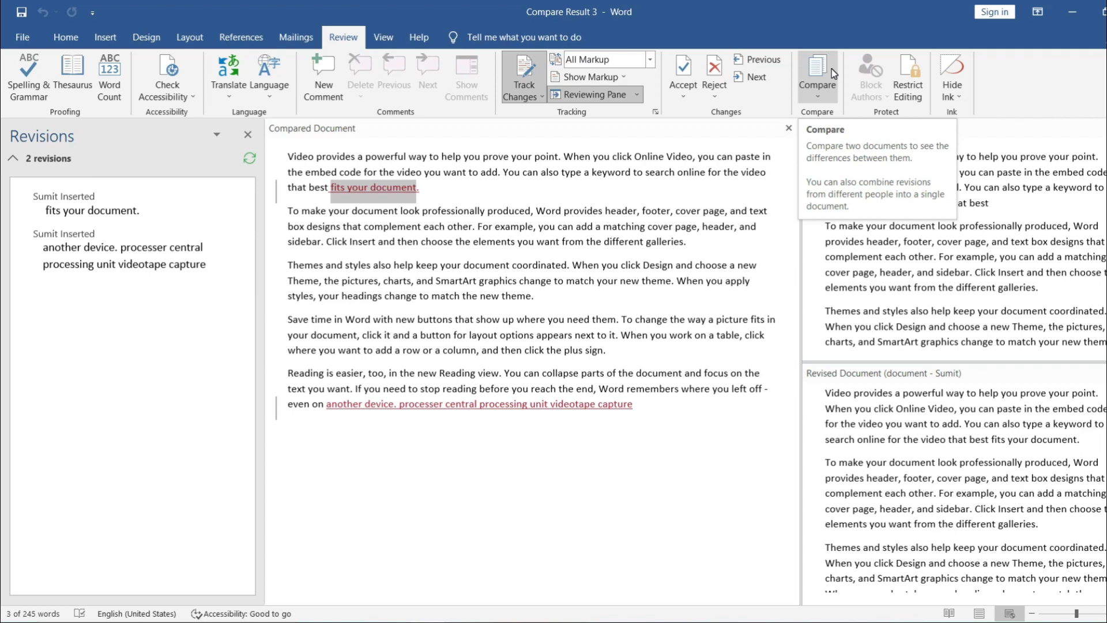
Close Compare Result 3 without saving it.
left_click(808, 91)
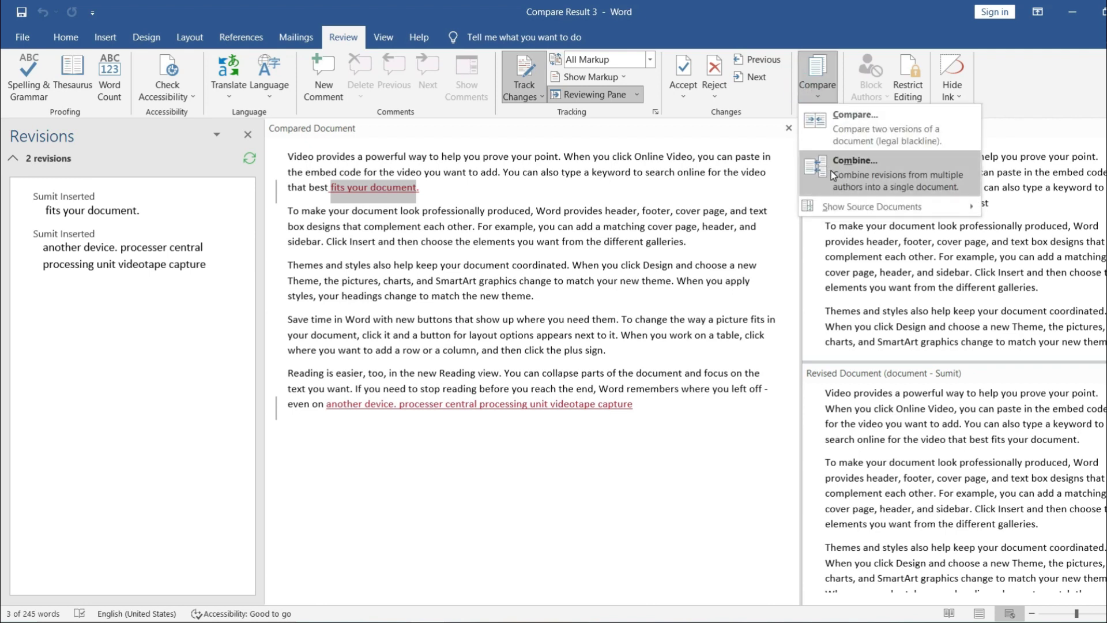
left_click(610, 214)
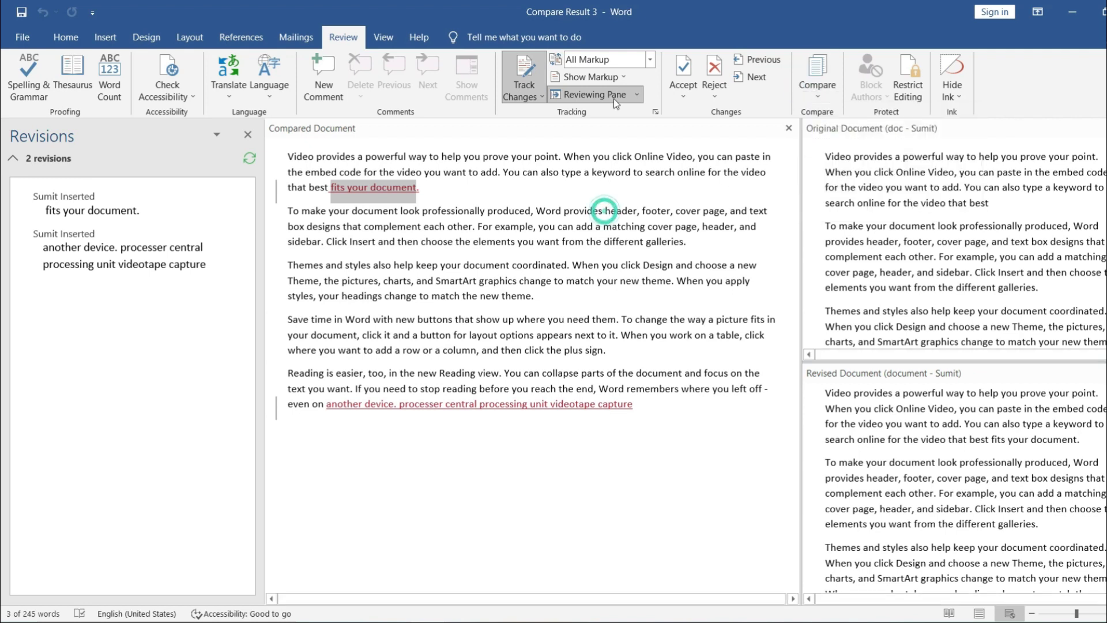
key("ctrl+w")
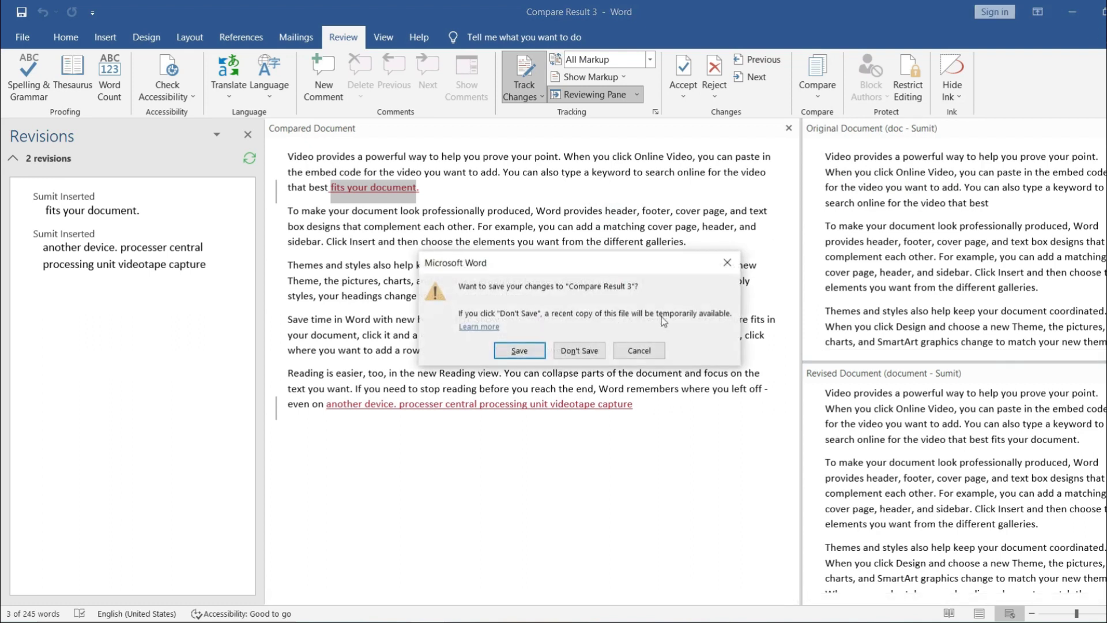
left_click(580, 350)
Combine doc as the original with document as the revised file.
left_click(815, 93)
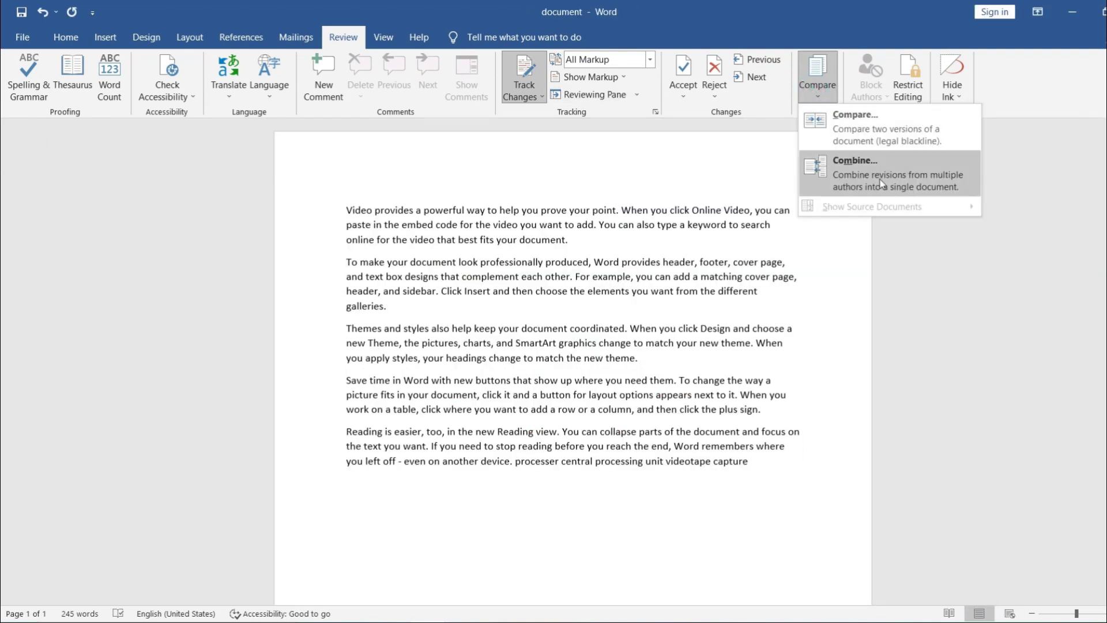
left_click(870, 175)
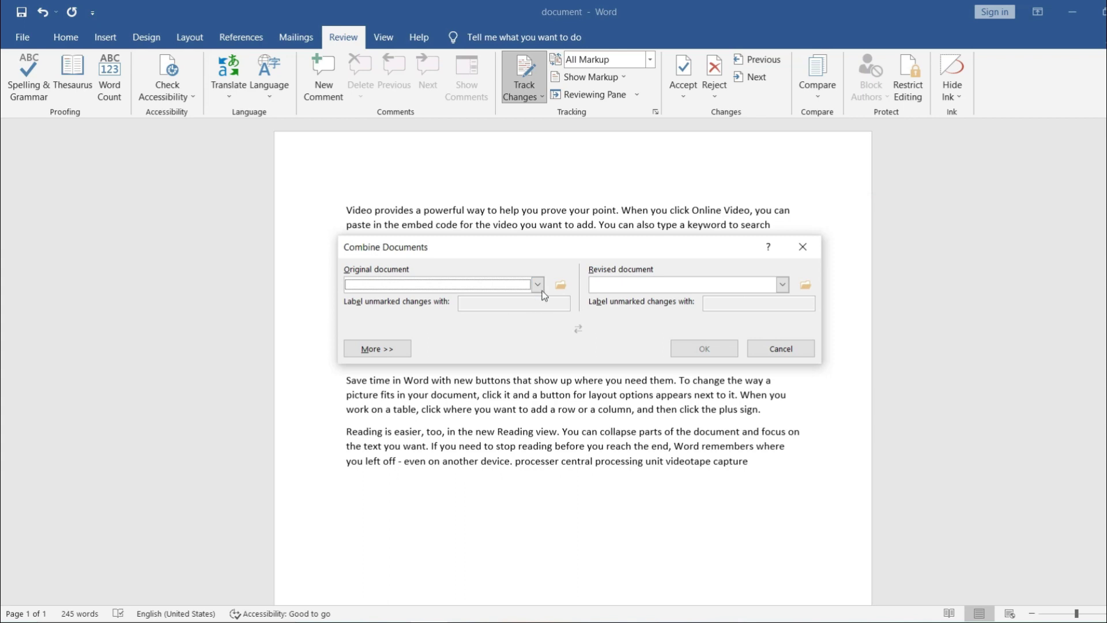
left_click(562, 285)
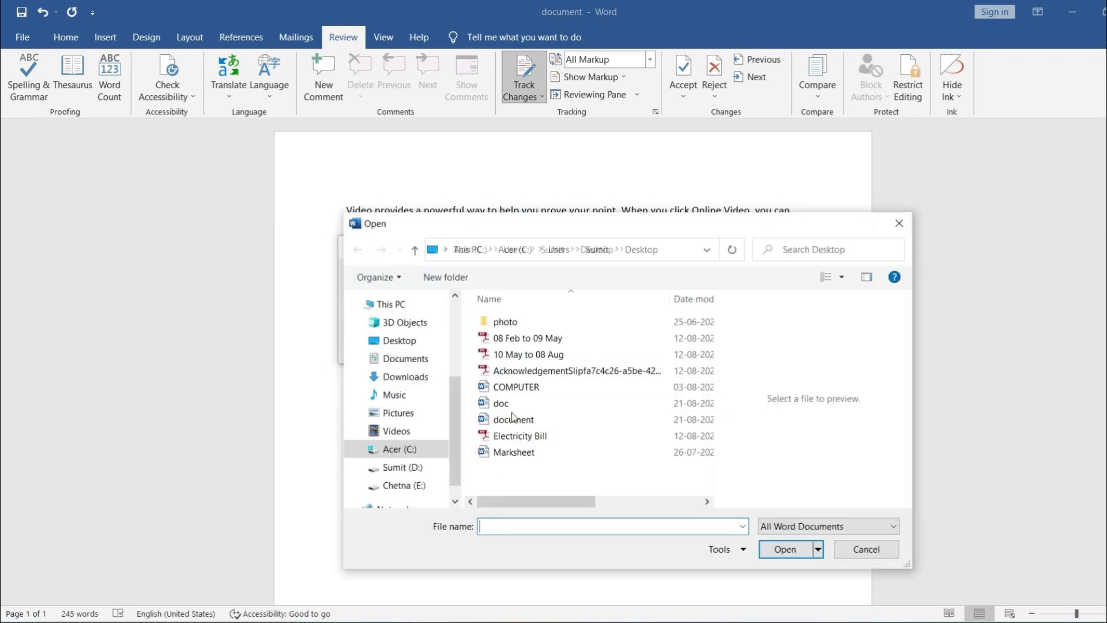
double_click(523, 404)
left_click(804, 286)
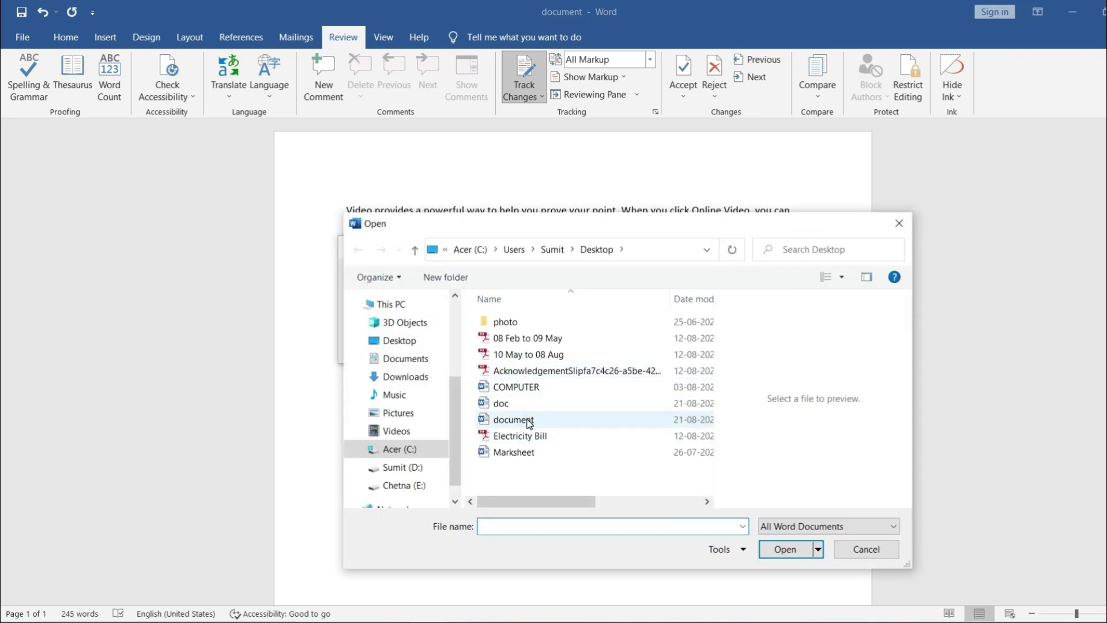
double_click(526, 419)
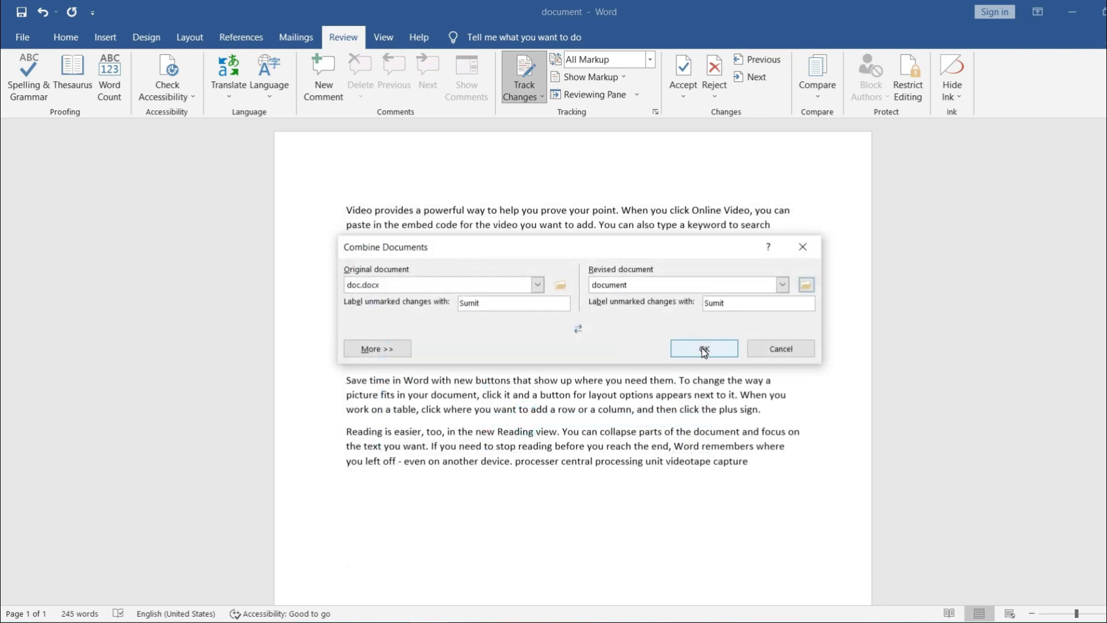
left_click(704, 350)
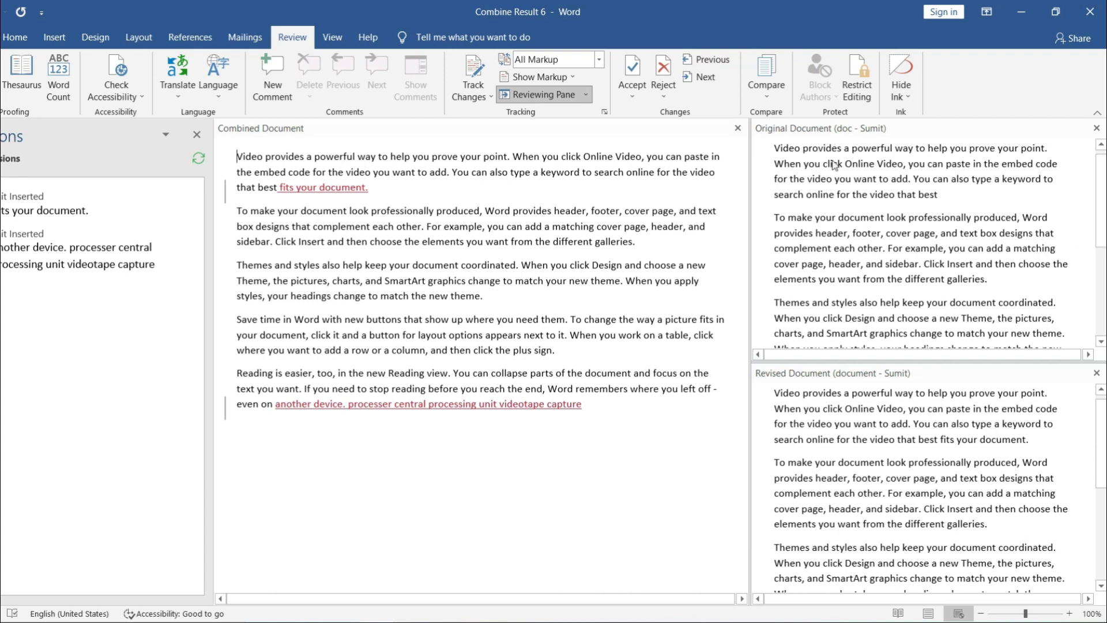
Inspect the combined result's insertions, selecting 'fits' and the inserted text ending the last paragraph.
scroll(850, 271, "down", 2)
double_click(286, 188)
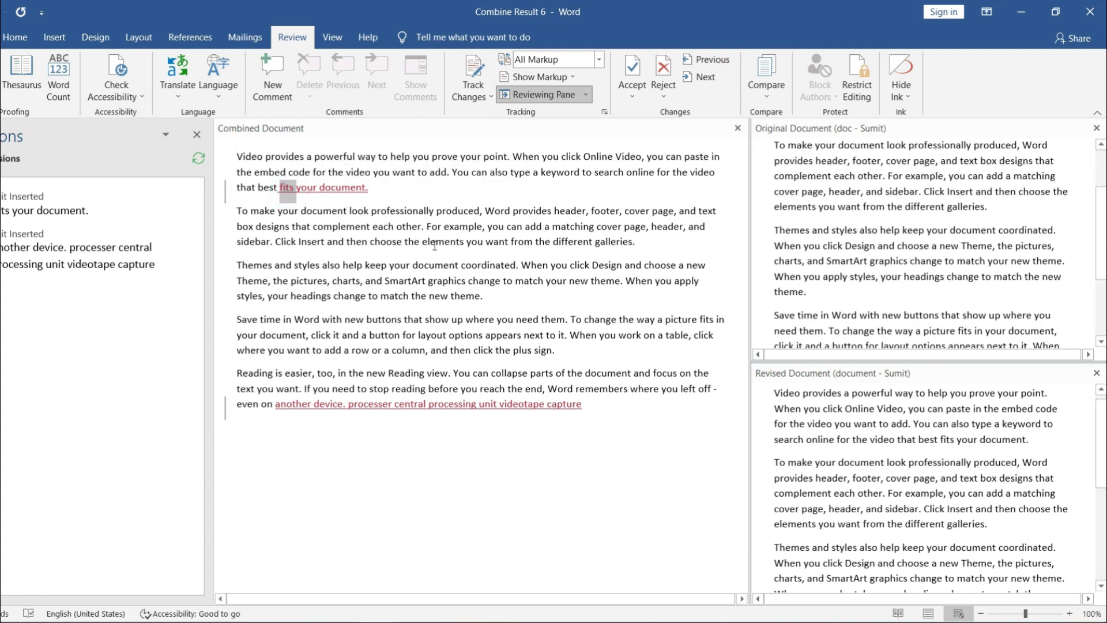
scroll(923, 243, "down", 3)
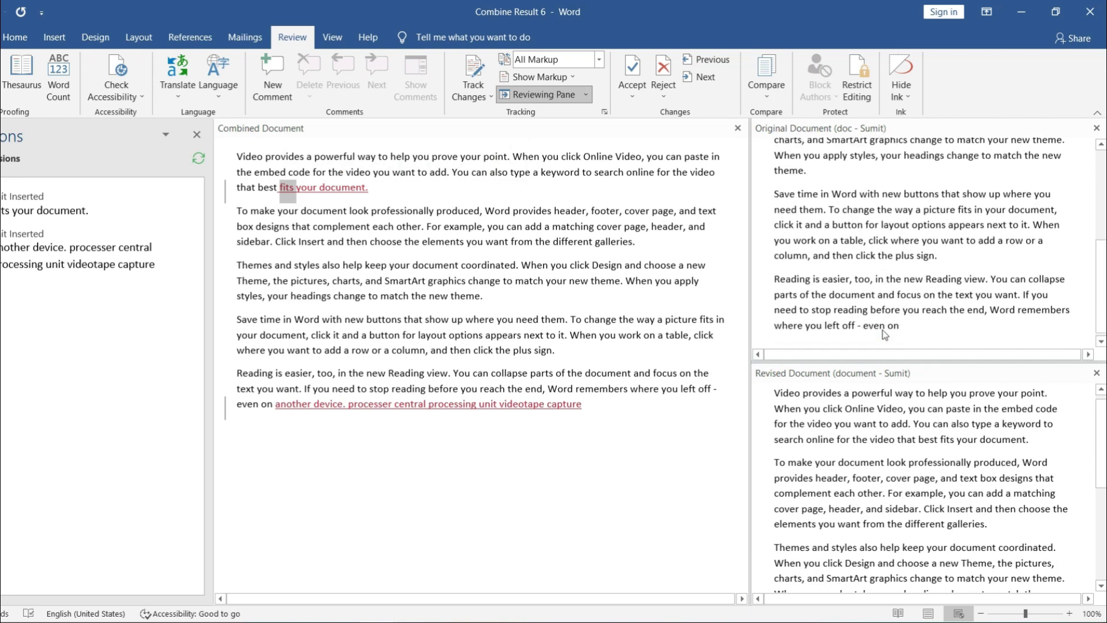
scroll(911, 455, "down", 1)
scroll(910, 455, "down", 1)
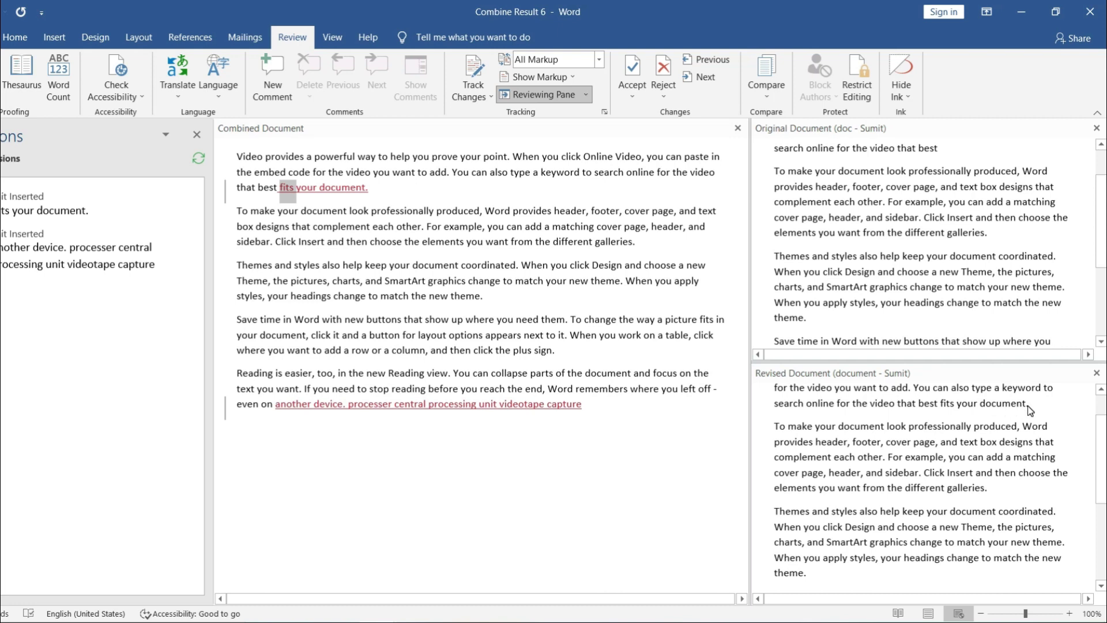
scroll(908, 222, "up", 2)
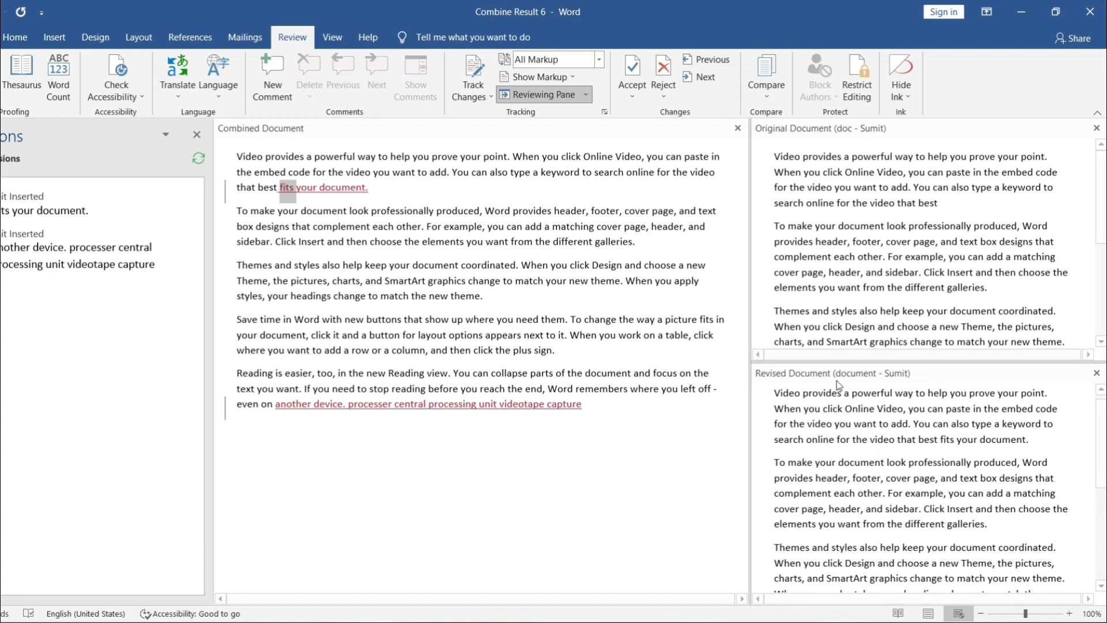
left_click_drag(274, 405, 578, 405)
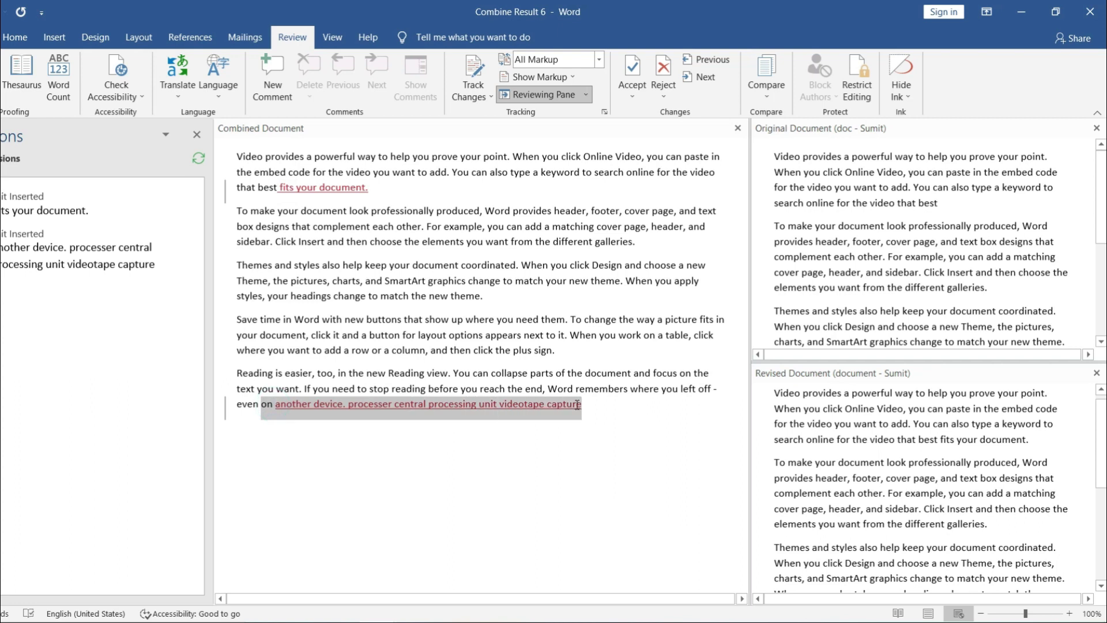
Select all and deselect the revised document's text, then open the Compare options.
scroll(946, 468, "down", 4)
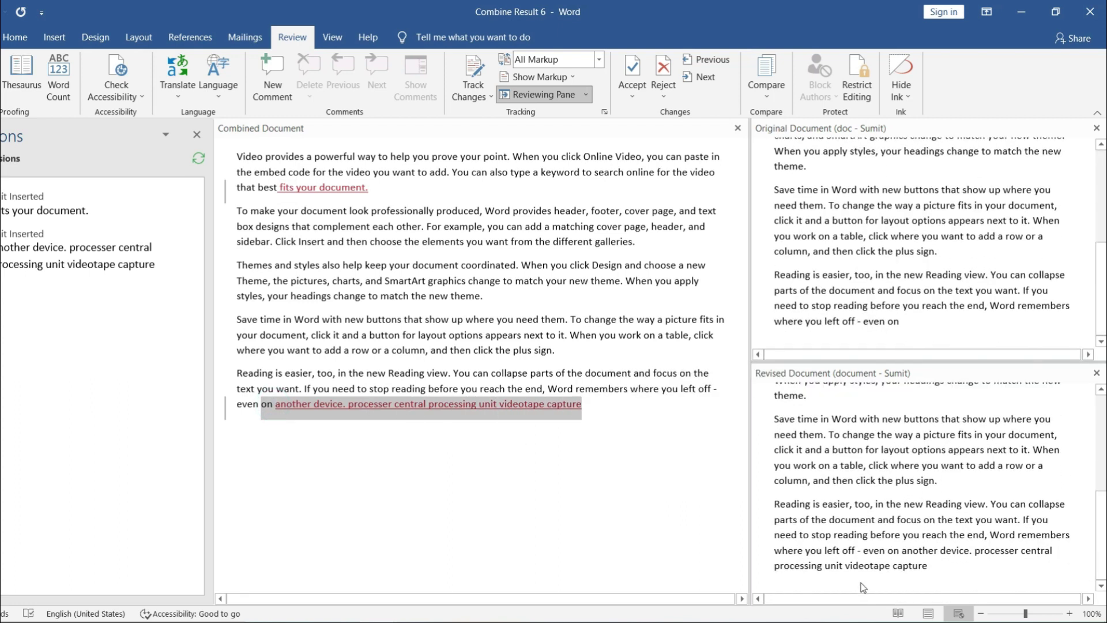
left_click(908, 555)
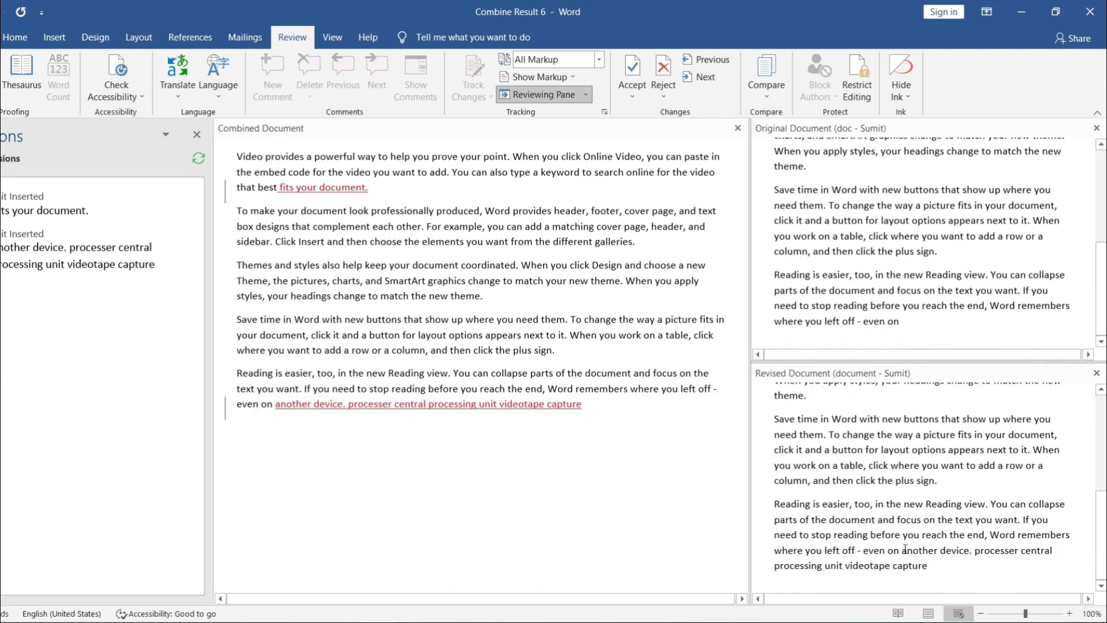
key("ctrl+a")
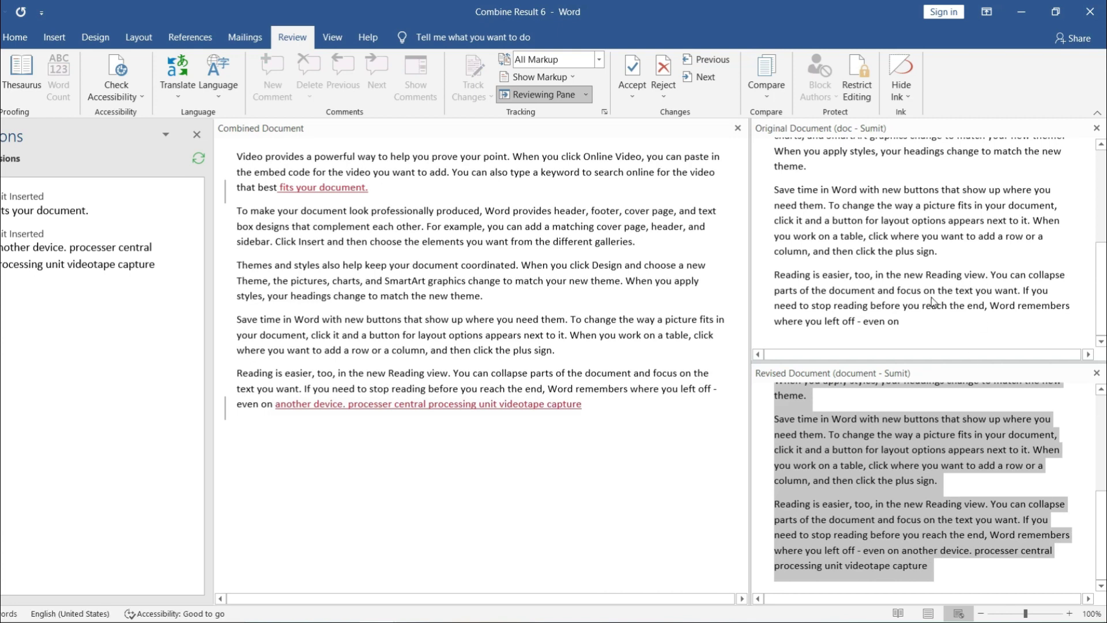
left_click(923, 330)
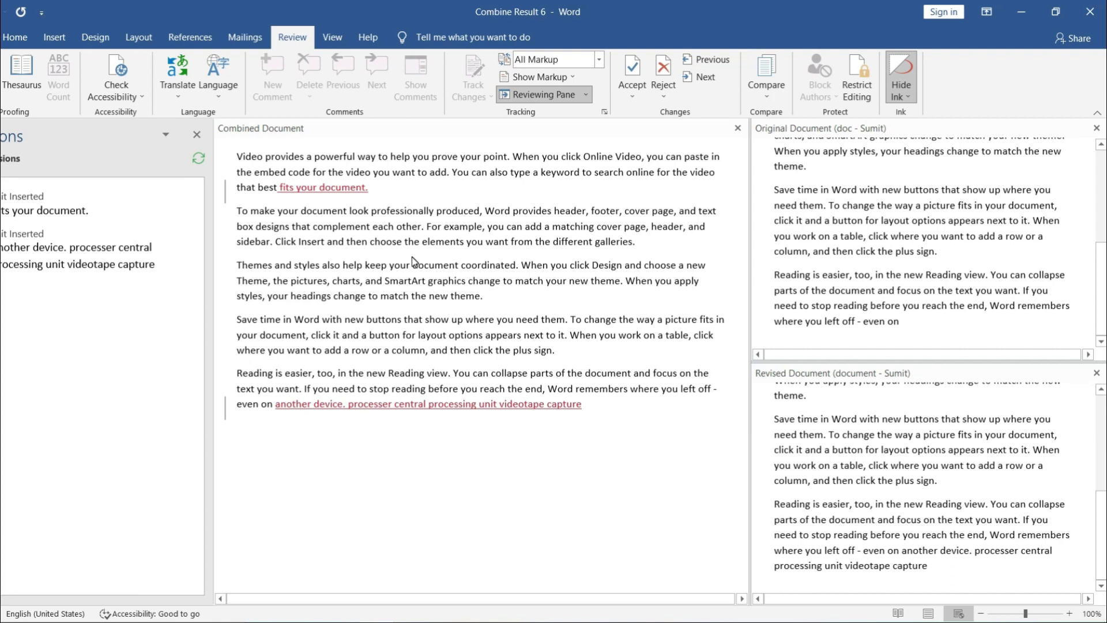
left_click(766, 90)
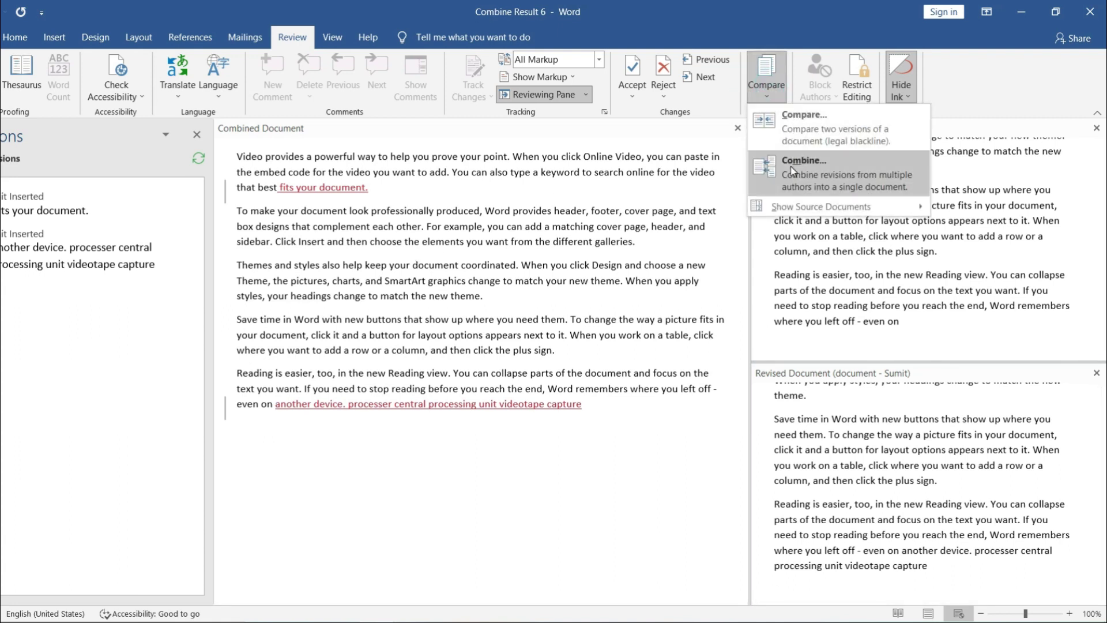
mouse_move(820, 206)
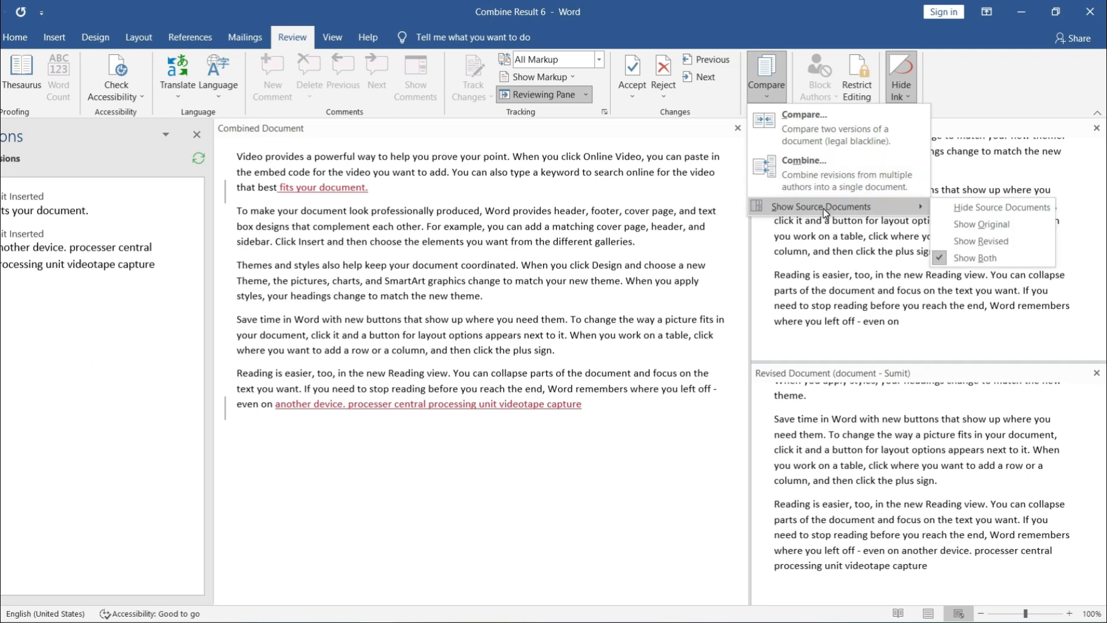
Cycle source documents through Show Original, Show Revised and Show Both, then hide them.
left_click(991, 225)
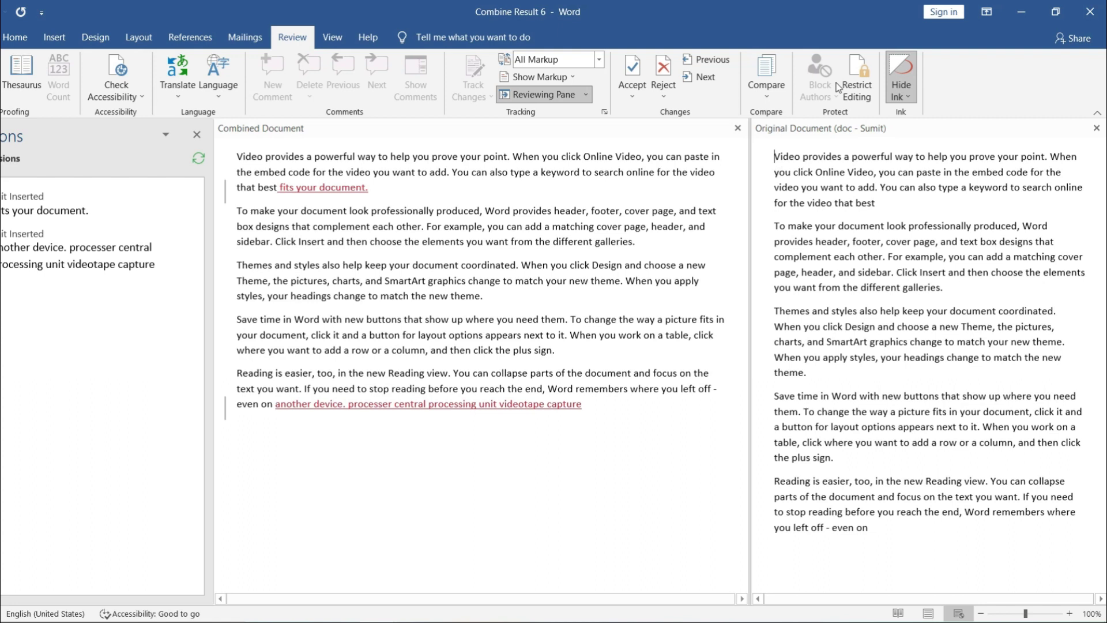
left_click(766, 78)
mouse_move(821, 205)
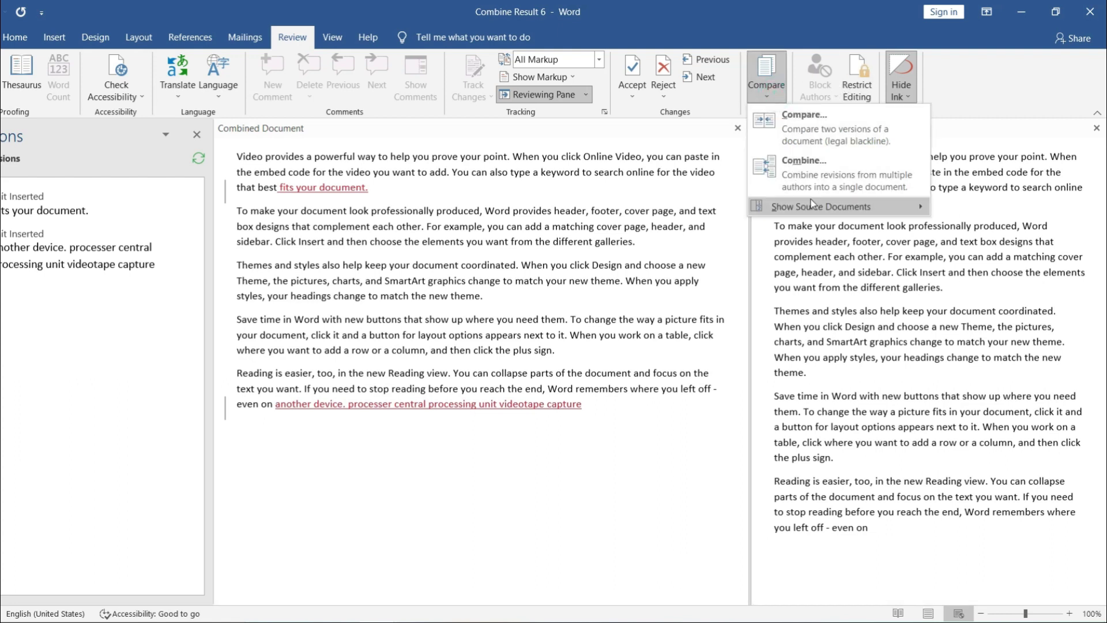
left_click(981, 241)
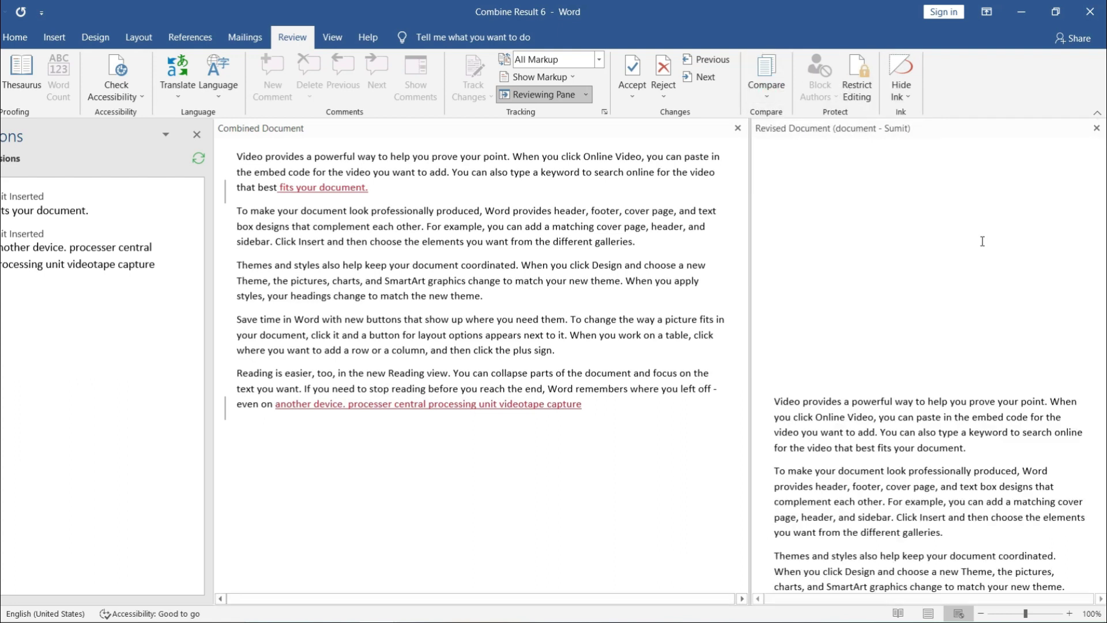
left_click(767, 78)
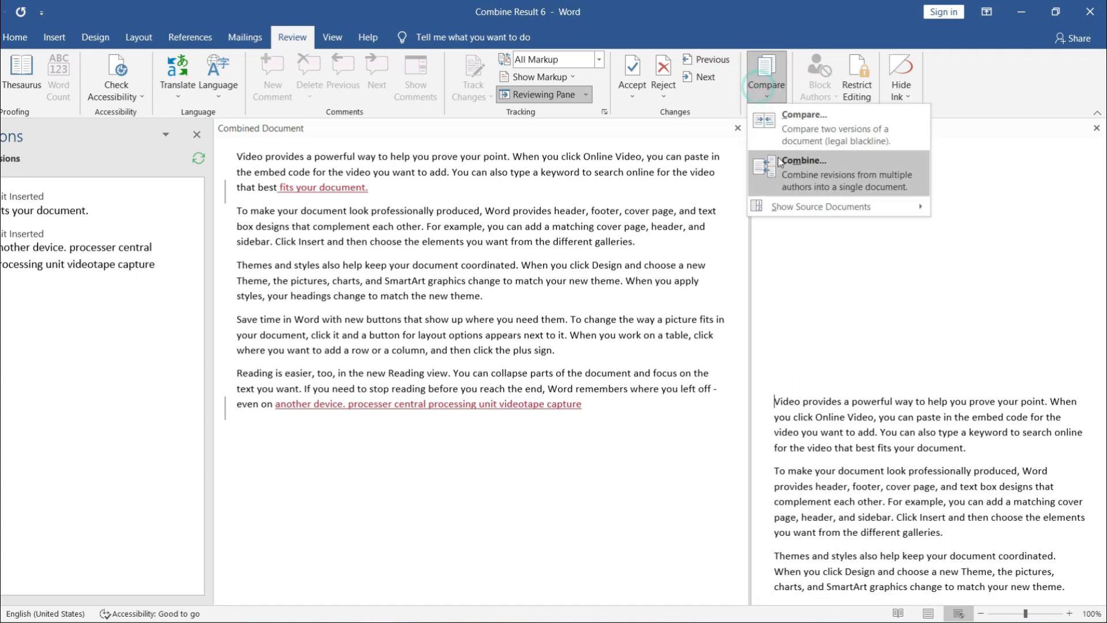
mouse_move(821, 206)
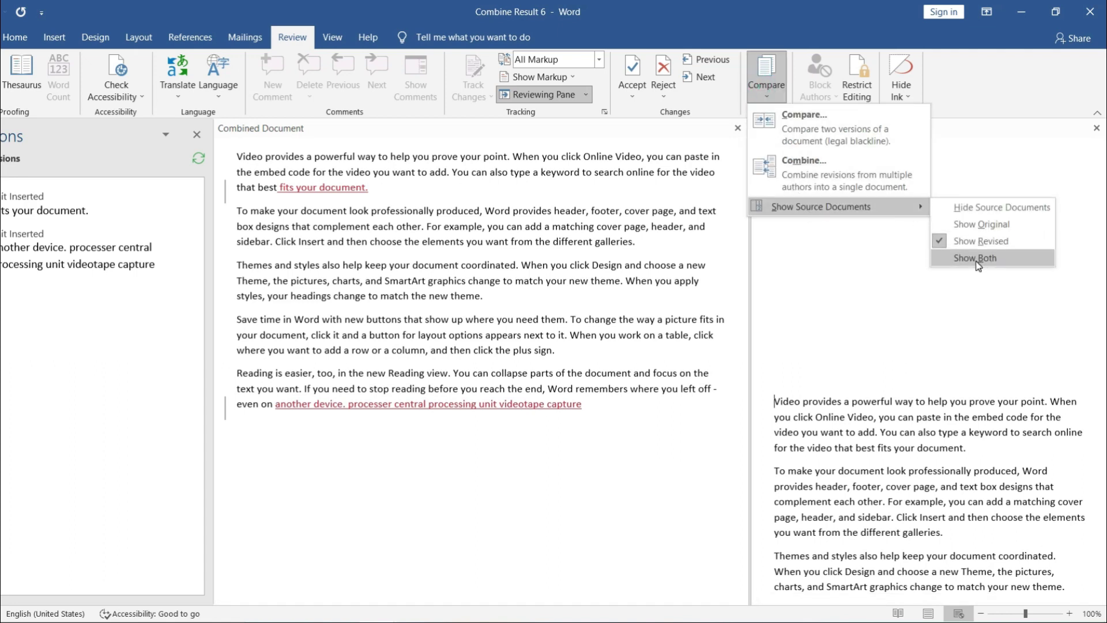
left_click(976, 258)
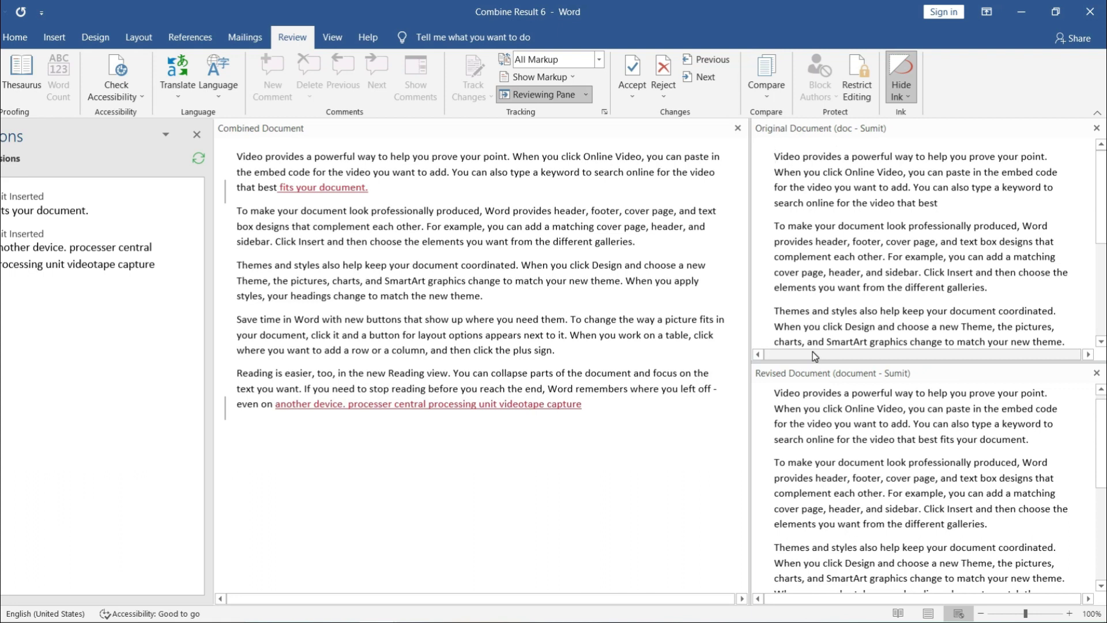
left_click(766, 78)
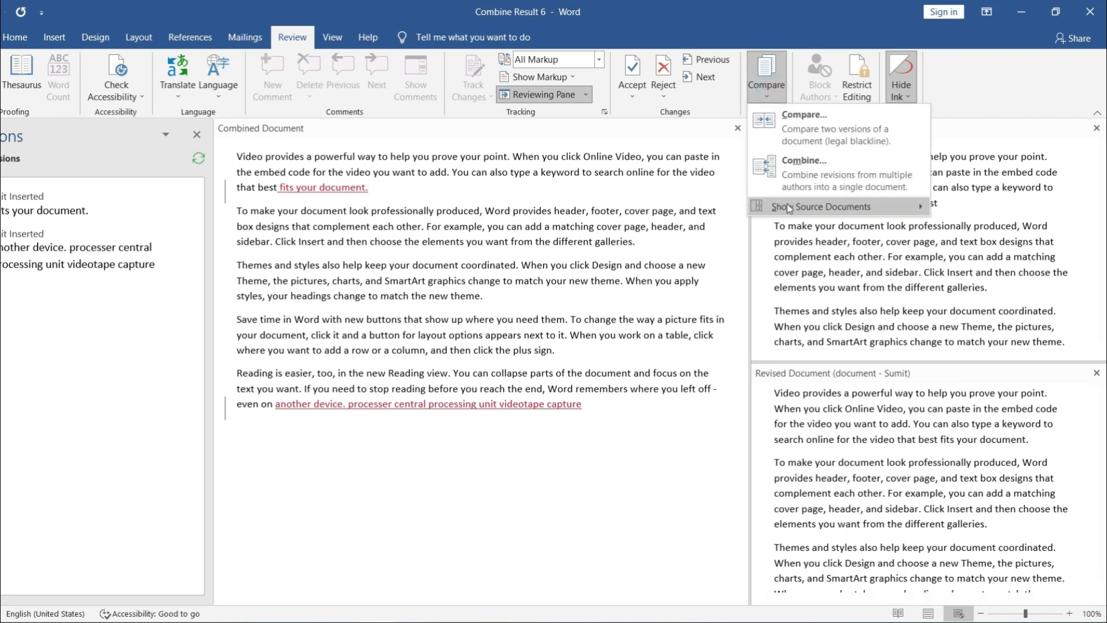
mouse_move(821, 206)
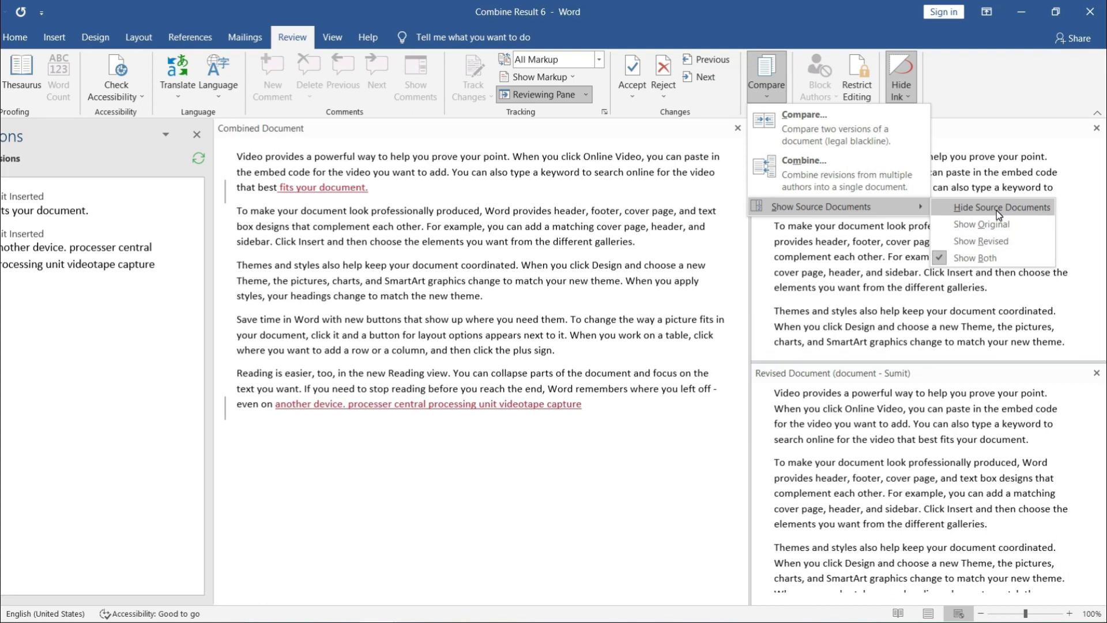
left_click(998, 207)
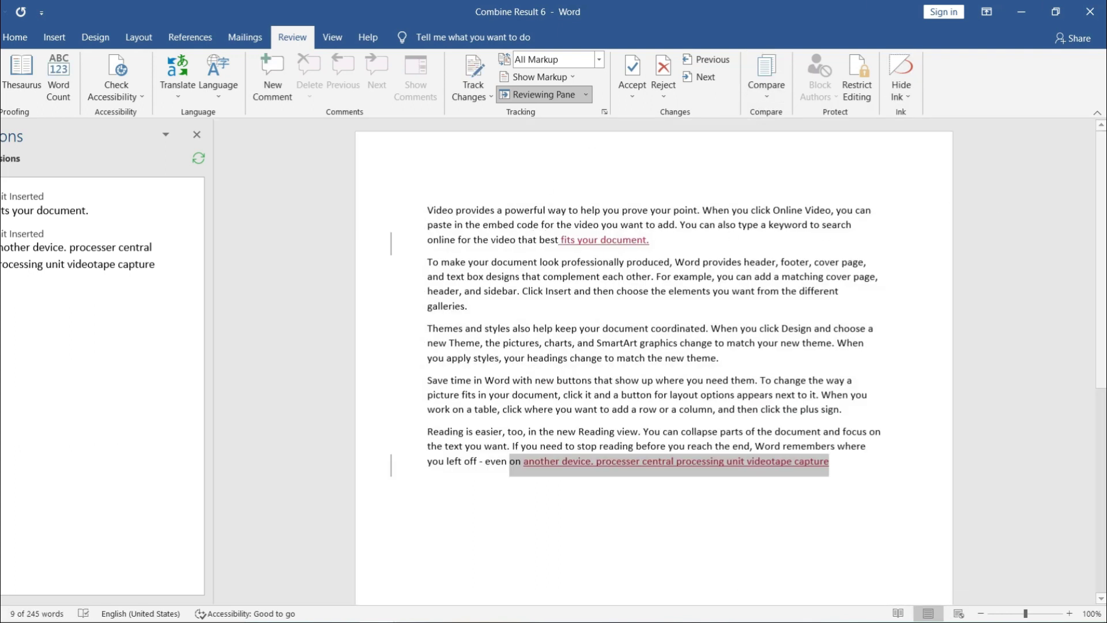
left_click(421, 211)
left_click_drag(422, 211, 774, 396)
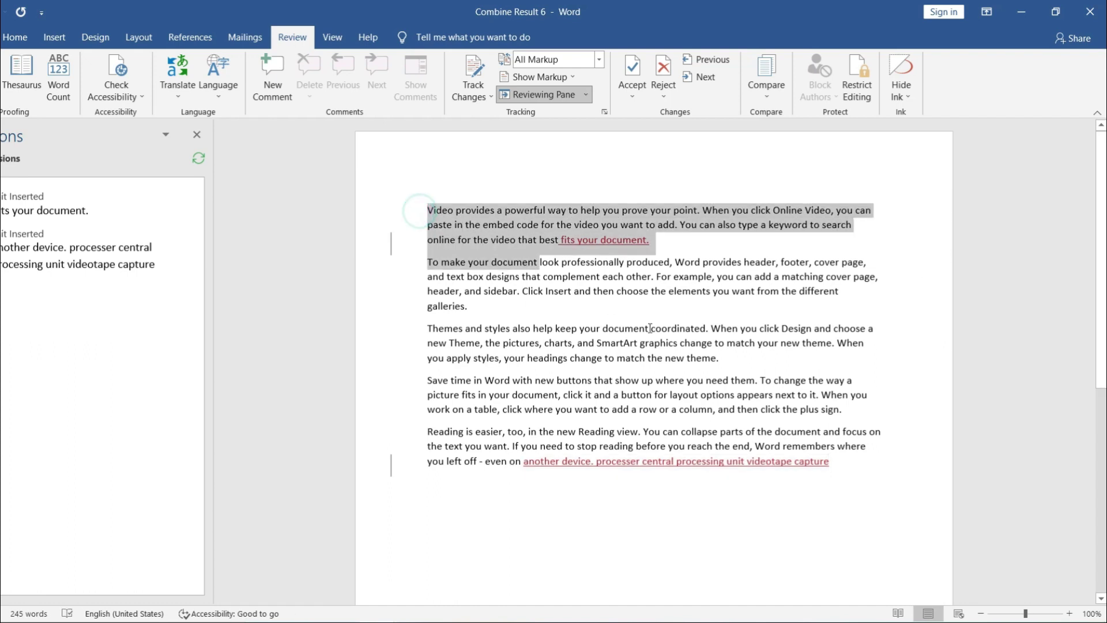
left_click(424, 211)
left_click_drag(425, 211, 554, 241)
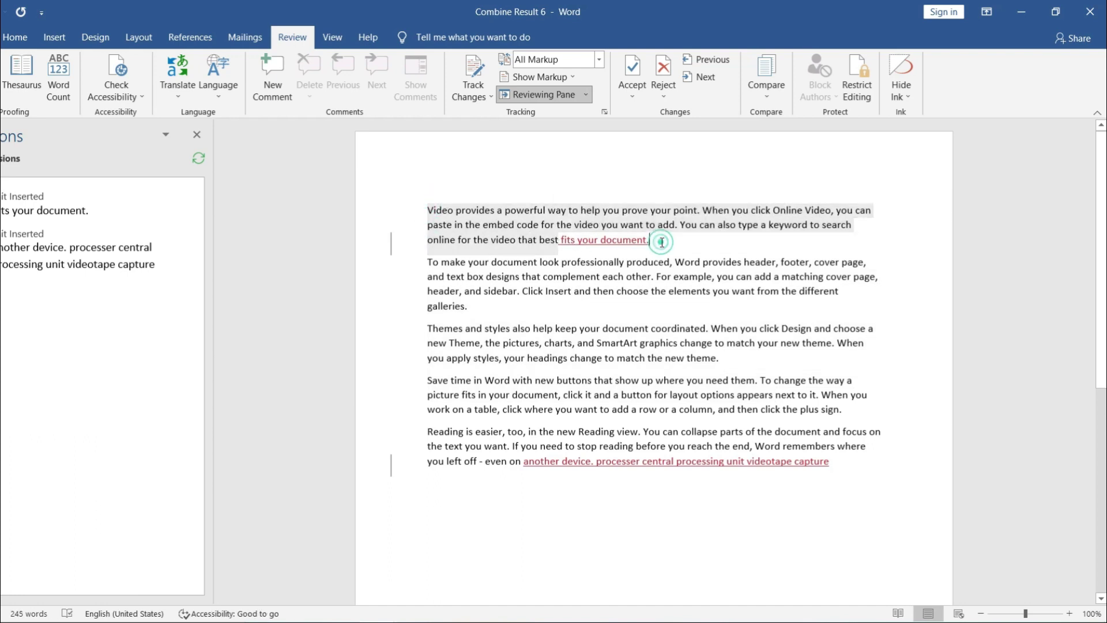
left_click_drag(655, 241, 563, 246)
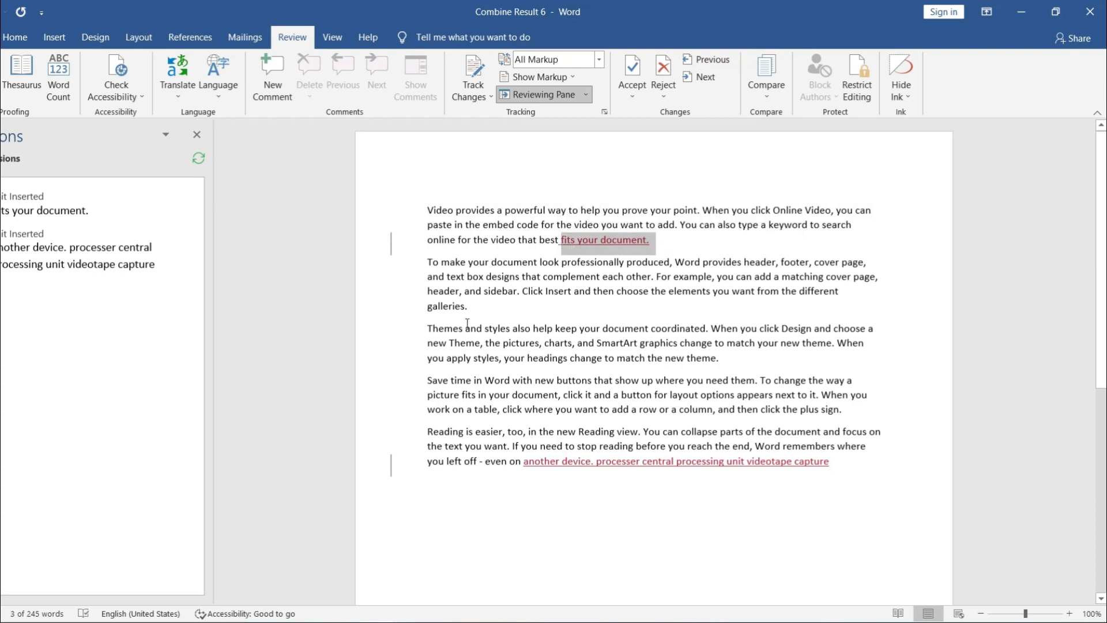
mouse_move(427, 260)
left_mouse_down()
mouse_move(512, 469)
mouse_move(836, 468)
left_mouse_up()
left_click(640, 468)
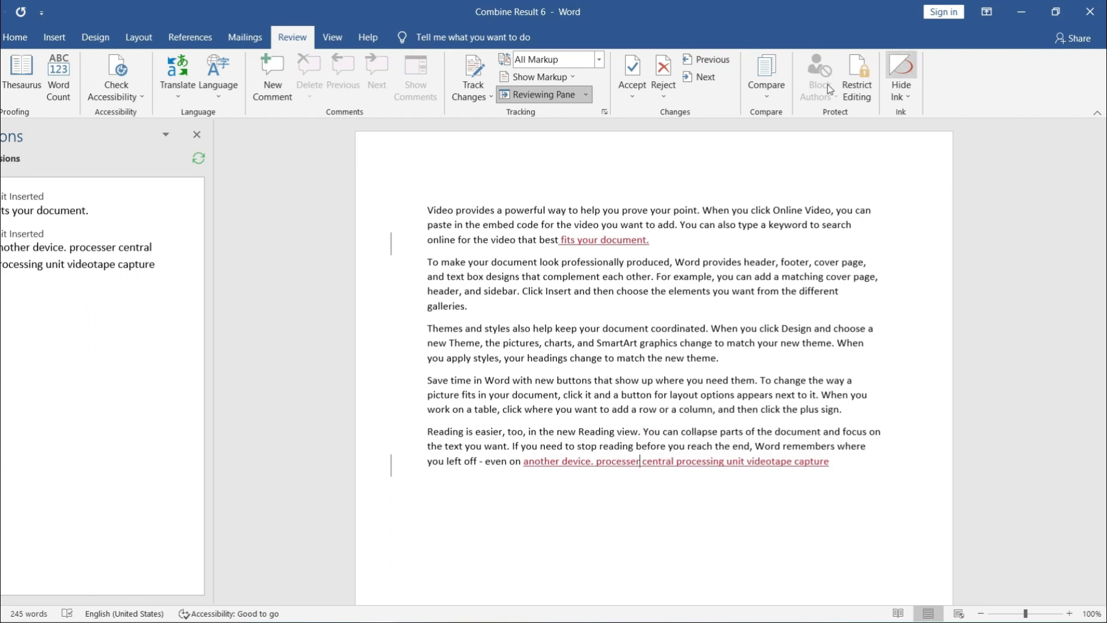
left_click(780, 97)
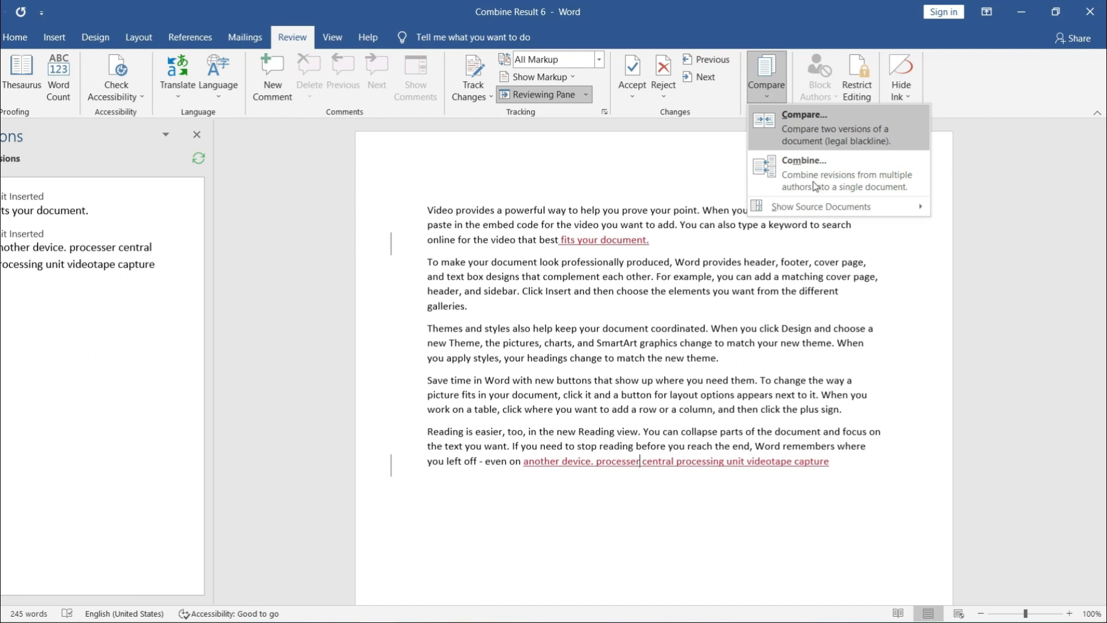
Close Combine Result 6, choosing Don't Save.
left_click(1089, 14)
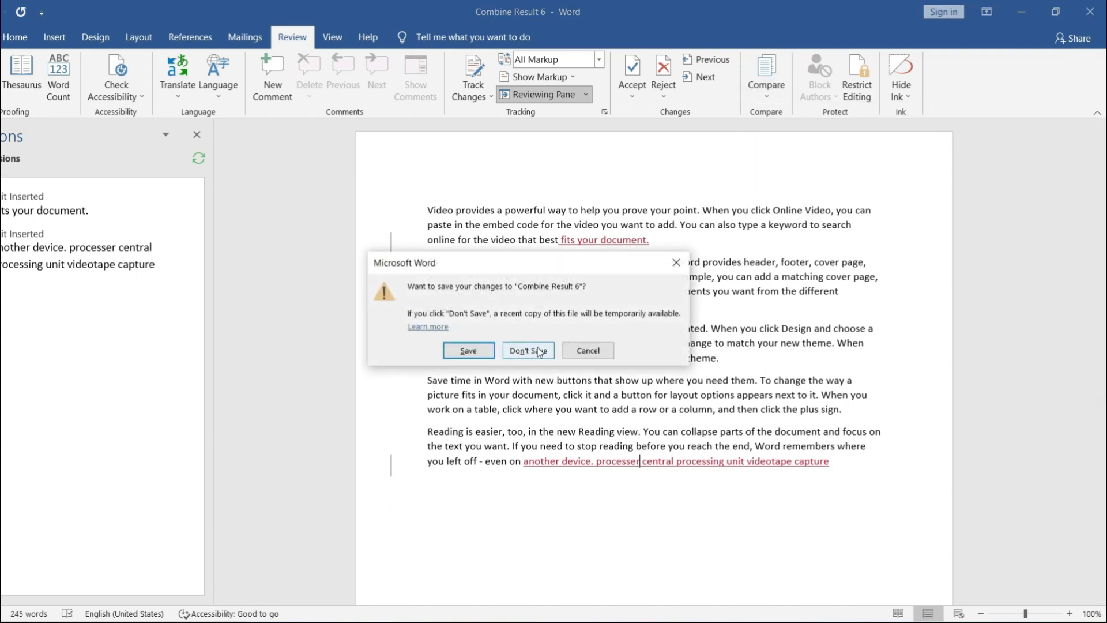
left_click(526, 350)
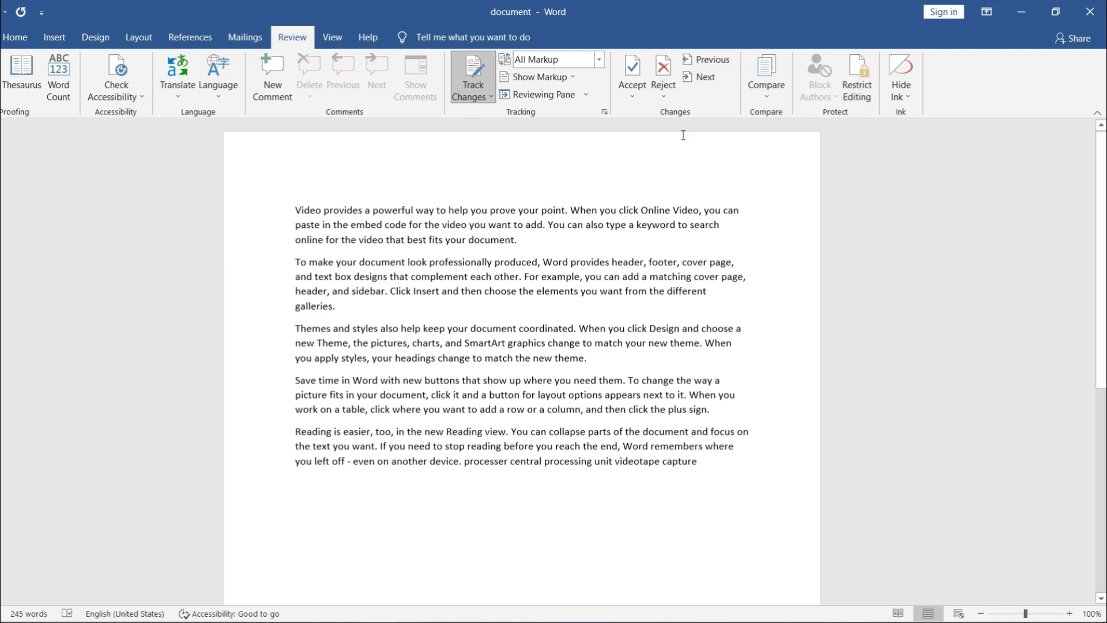
Restrict editing to No changes (Read only) with an Everyone exception, and start enforcing protection.
left_click(859, 77)
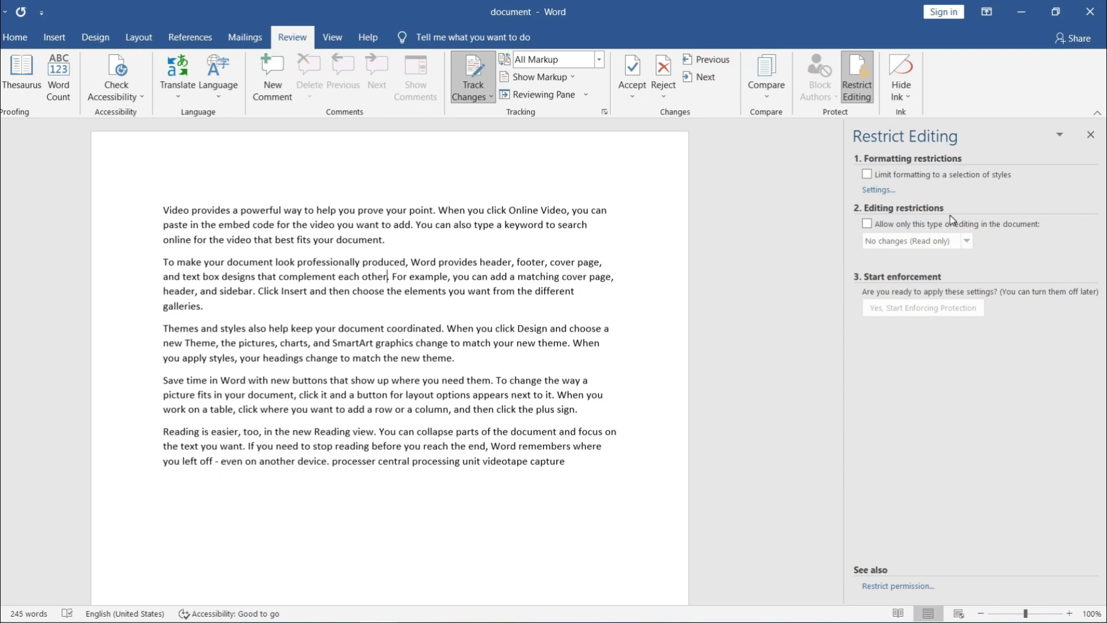
left_click(867, 175)
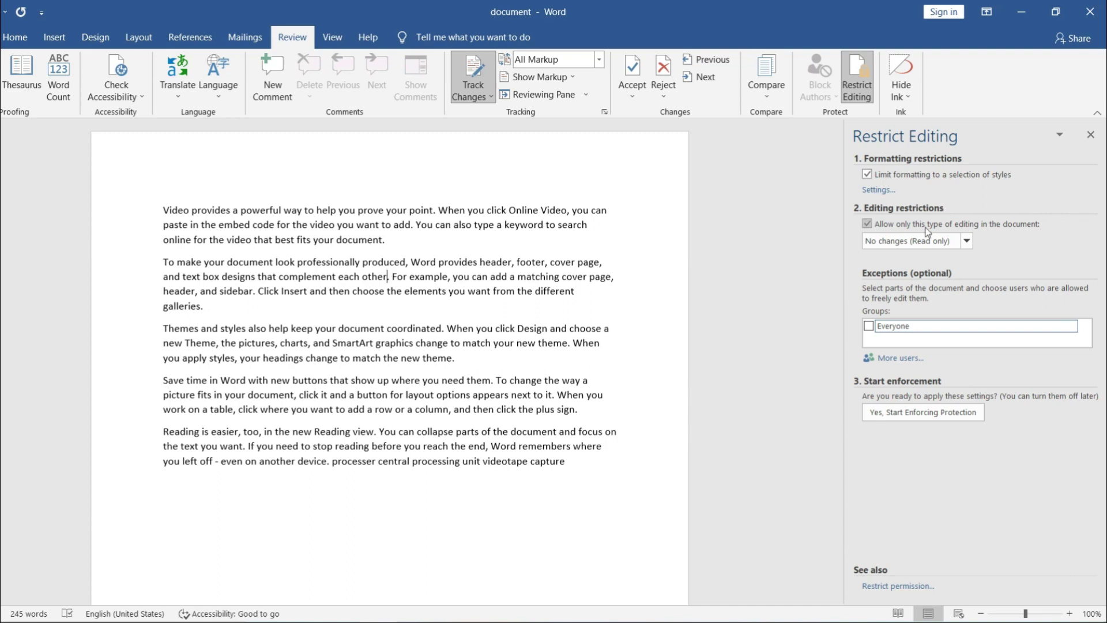
left_click(869, 327)
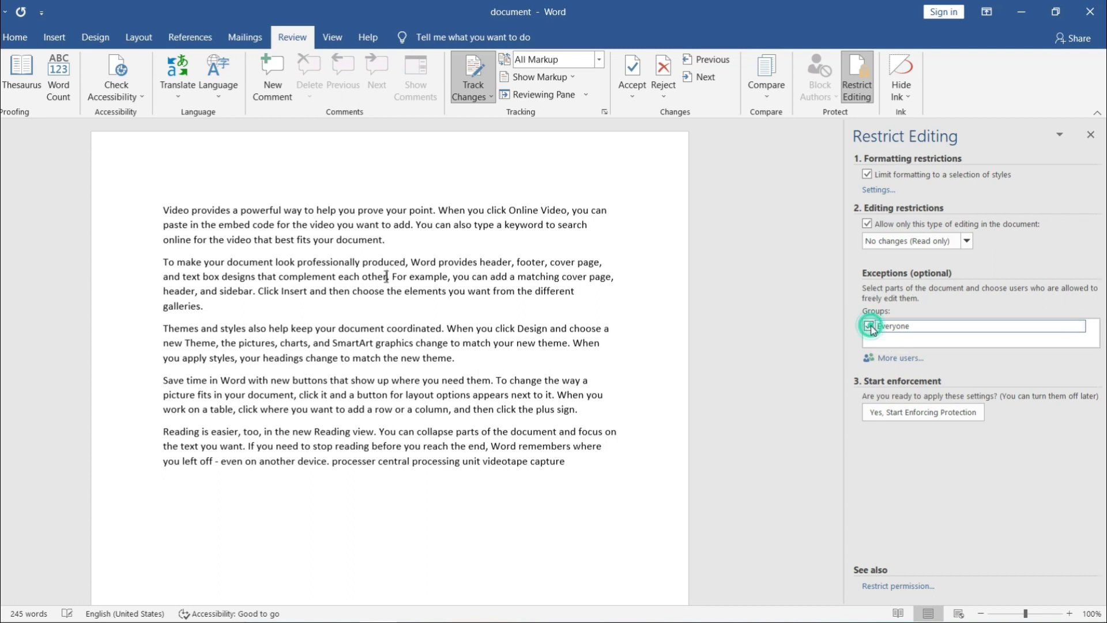
left_click(868, 326)
left_click(1081, 327)
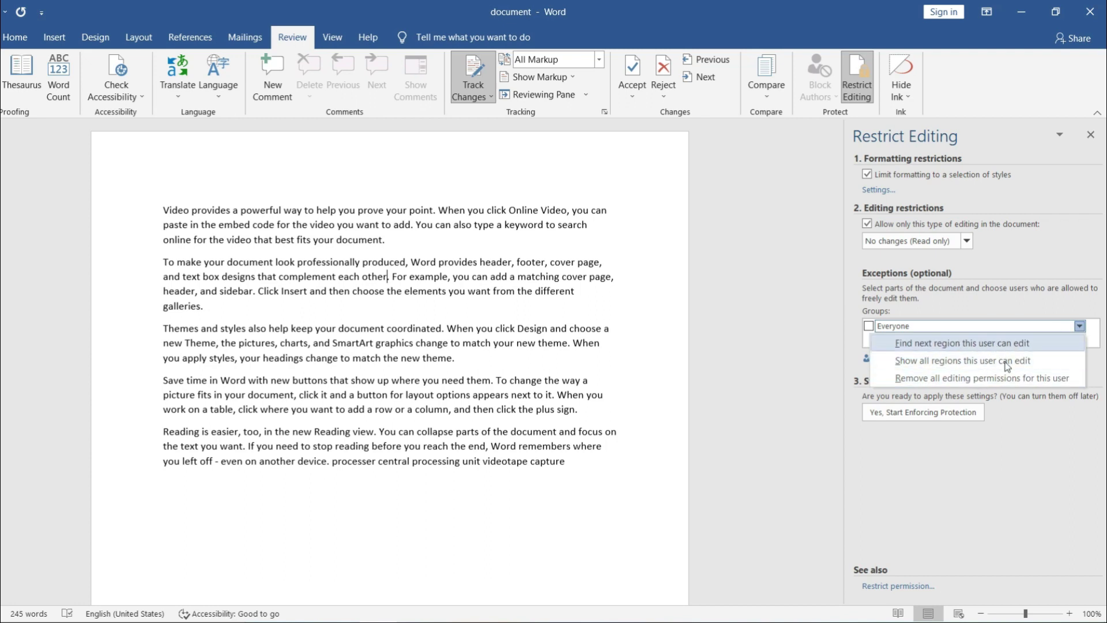
left_click(1022, 432)
left_click(870, 326)
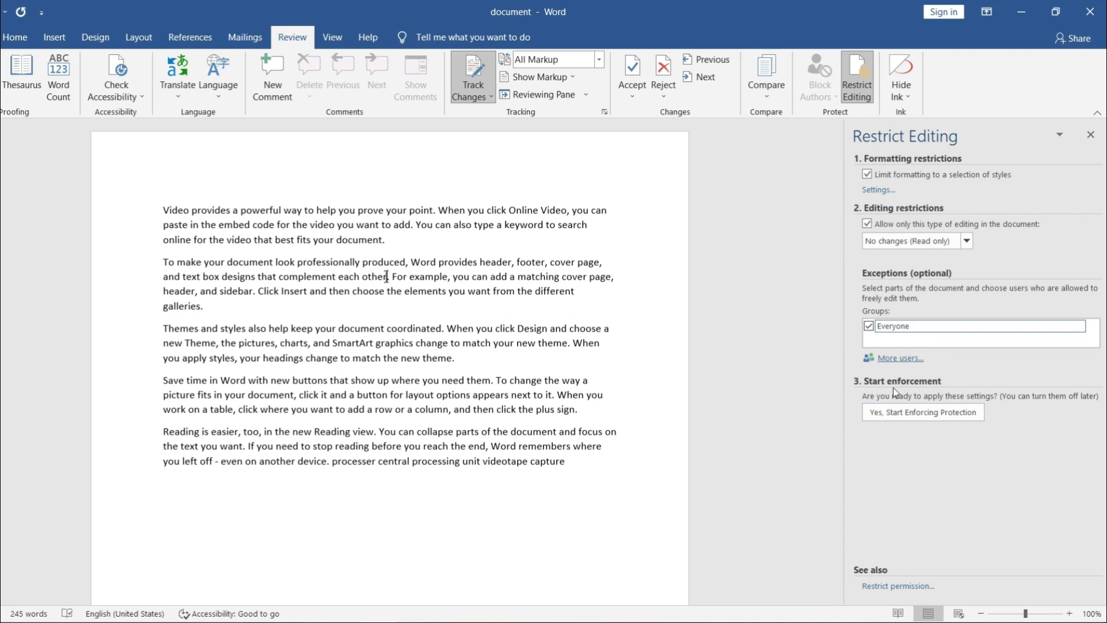
left_click(936, 413)
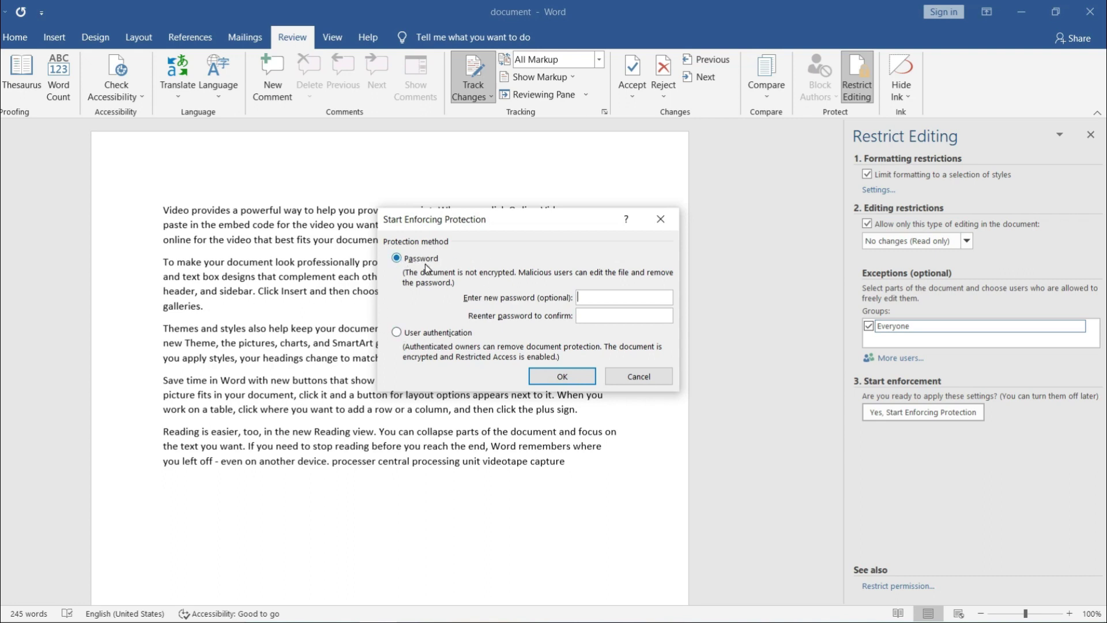
Enforce the protection with a password, entering it and re-entering it to confirm.
left_click(398, 258)
left_click(584, 296)
key("Tab")
double_click(575, 298)
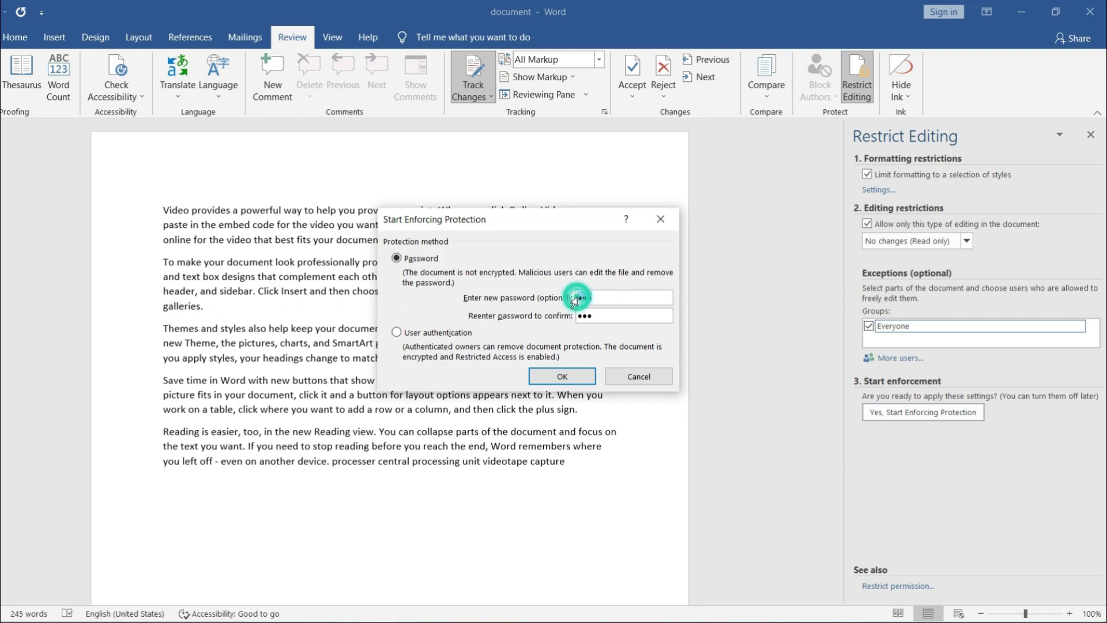
left_click(575, 316)
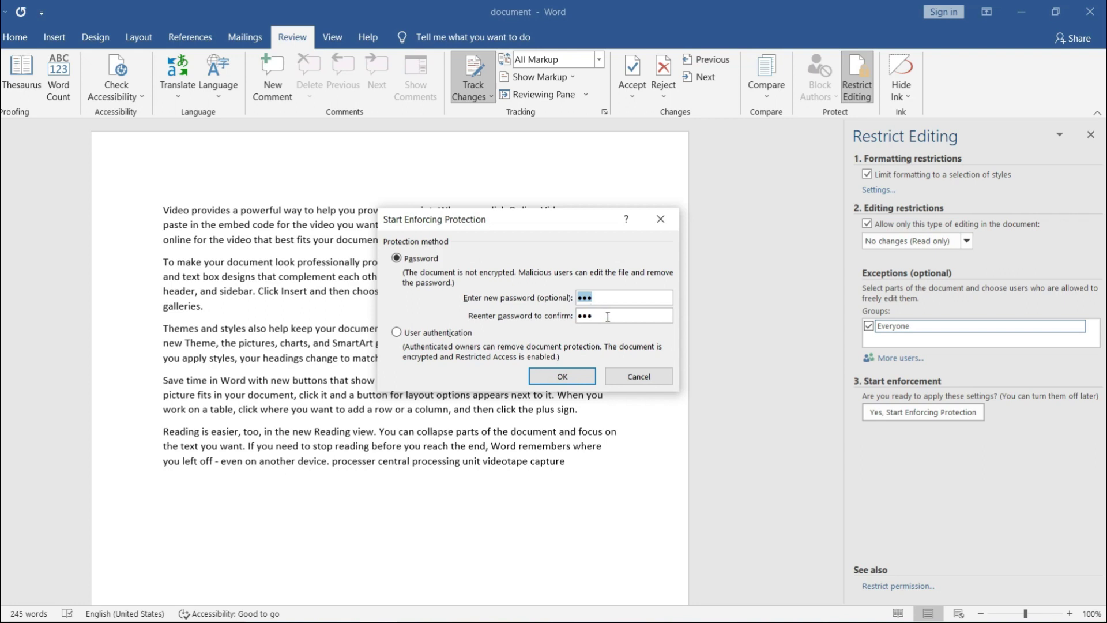
left_click(563, 376)
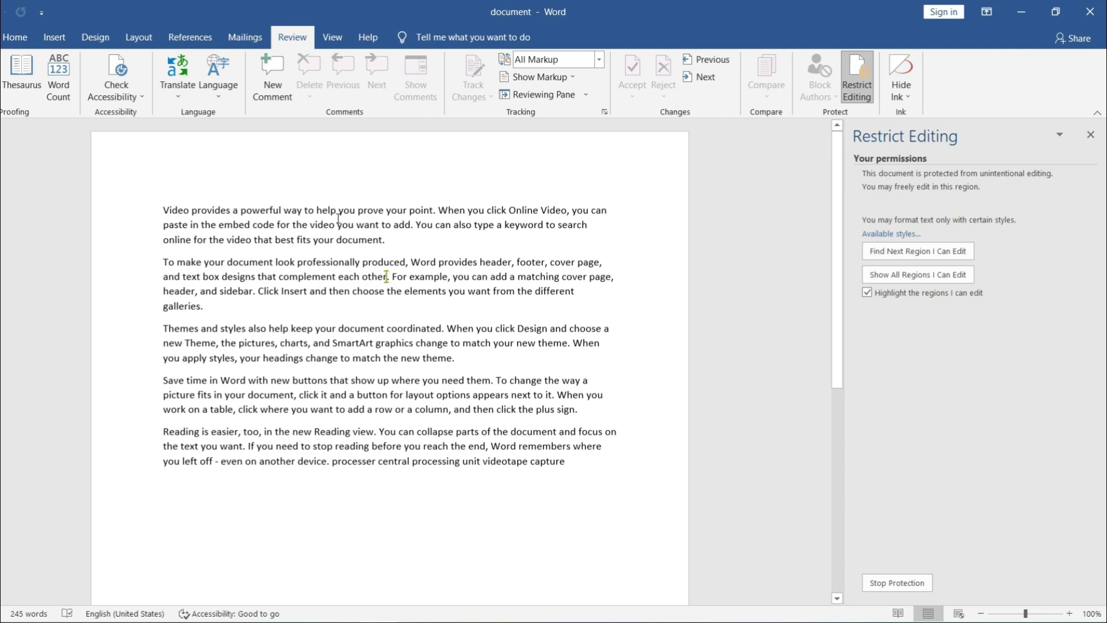
Check that the locked text cannot be edited, then open and cancel the Stop Protection prompt.
left_click(404, 245)
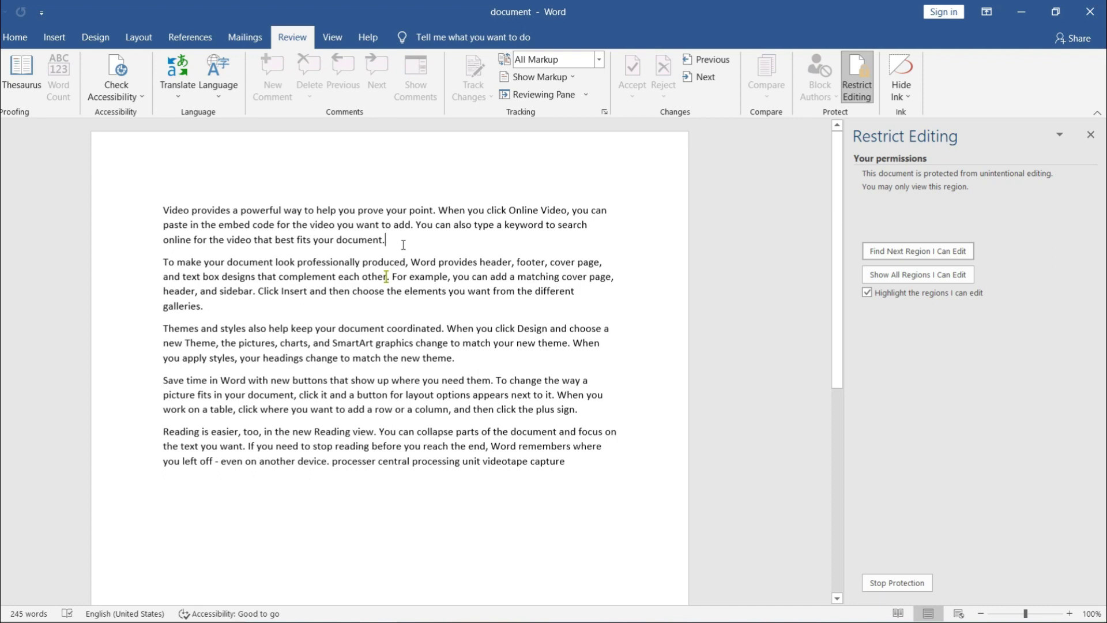
left_click(584, 471)
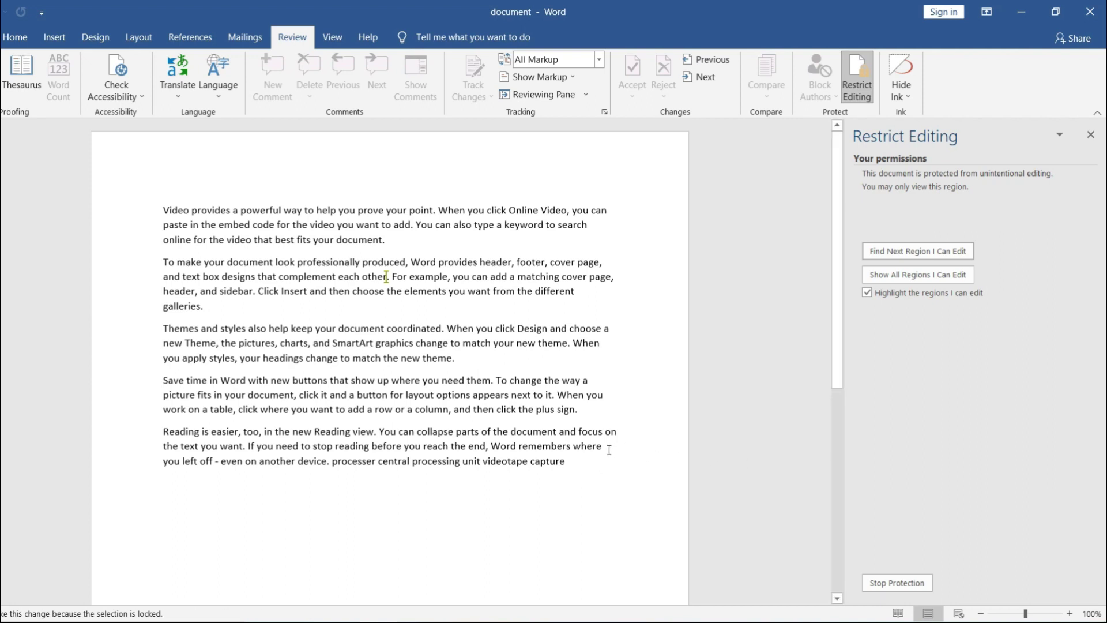
left_click(897, 584)
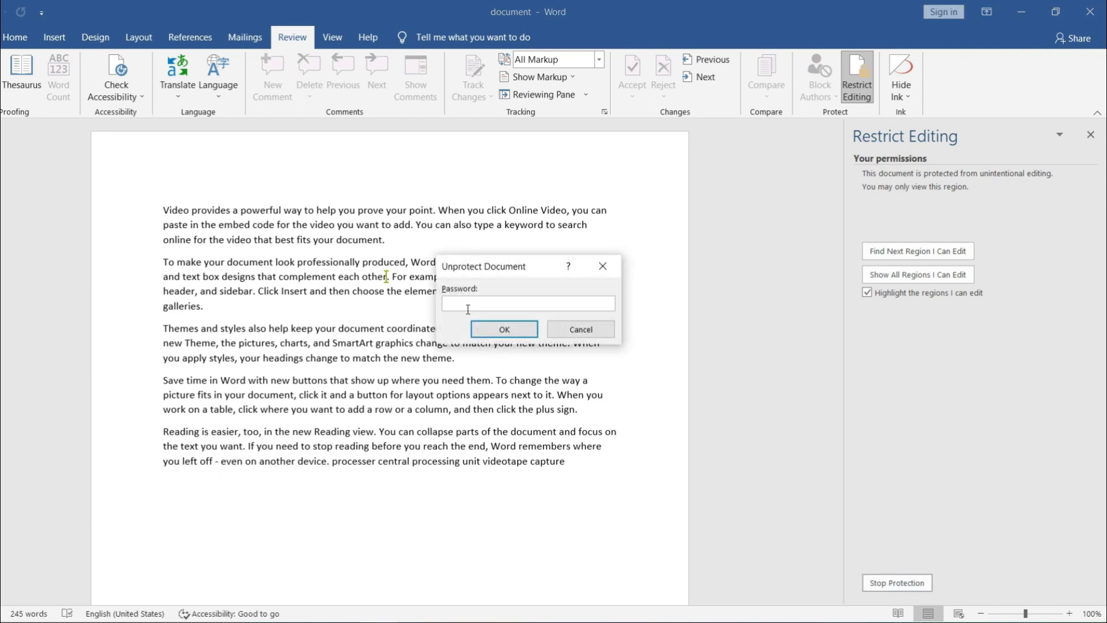
left_click(603, 267)
Try selecting the first paragraph, then reopen the Stop Protection prompt at its password field.
left_click(448, 242)
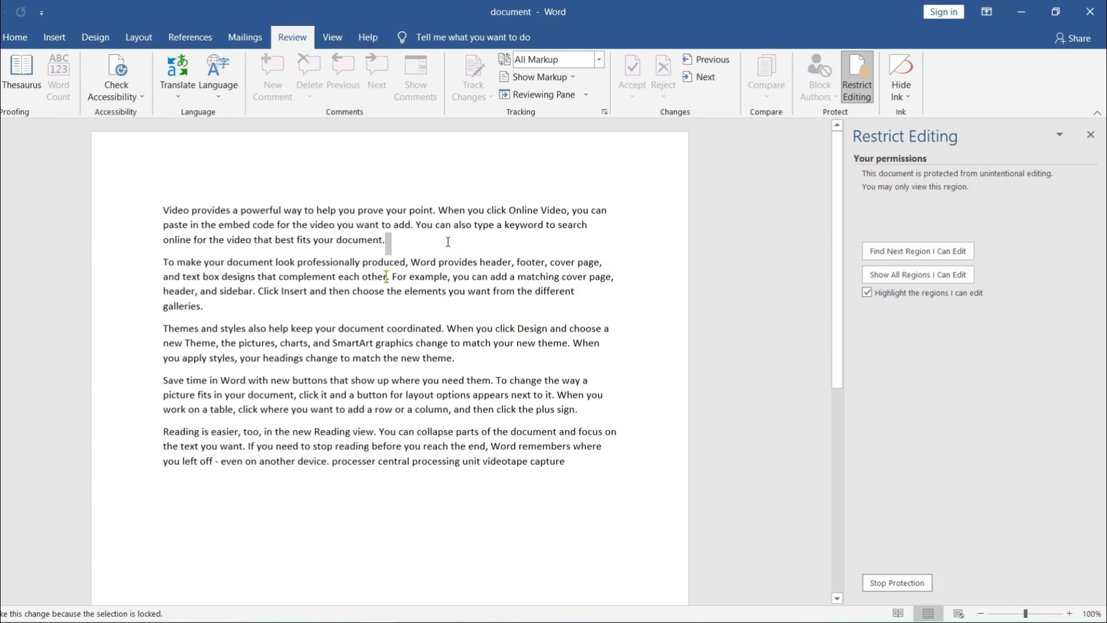
triple_click(448, 242)
left_click(448, 242)
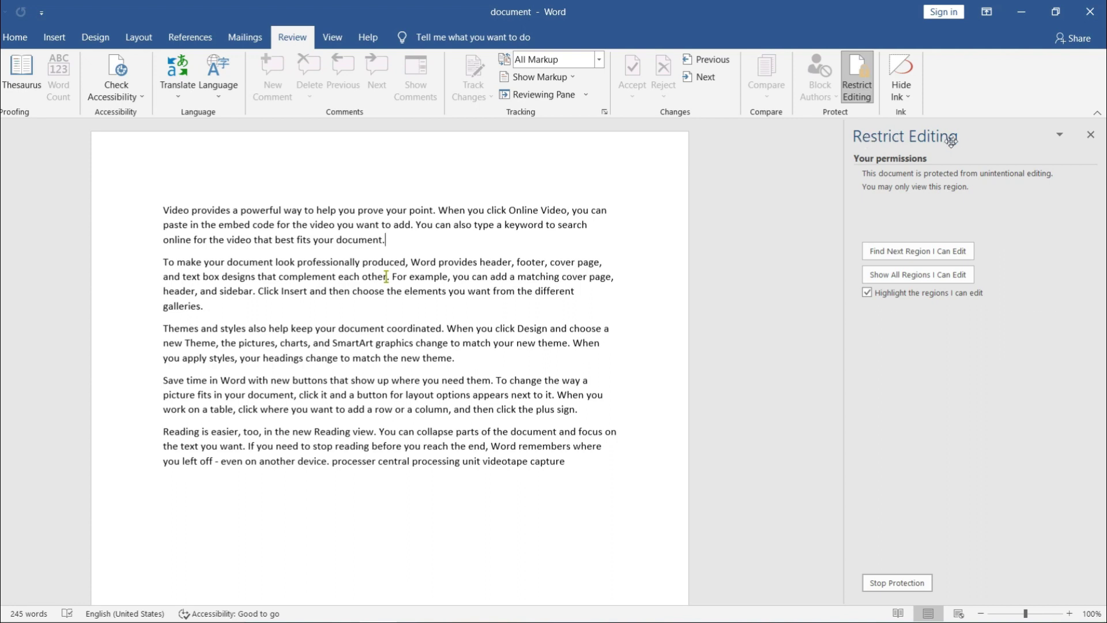
left_click(889, 582)
left_click(487, 304)
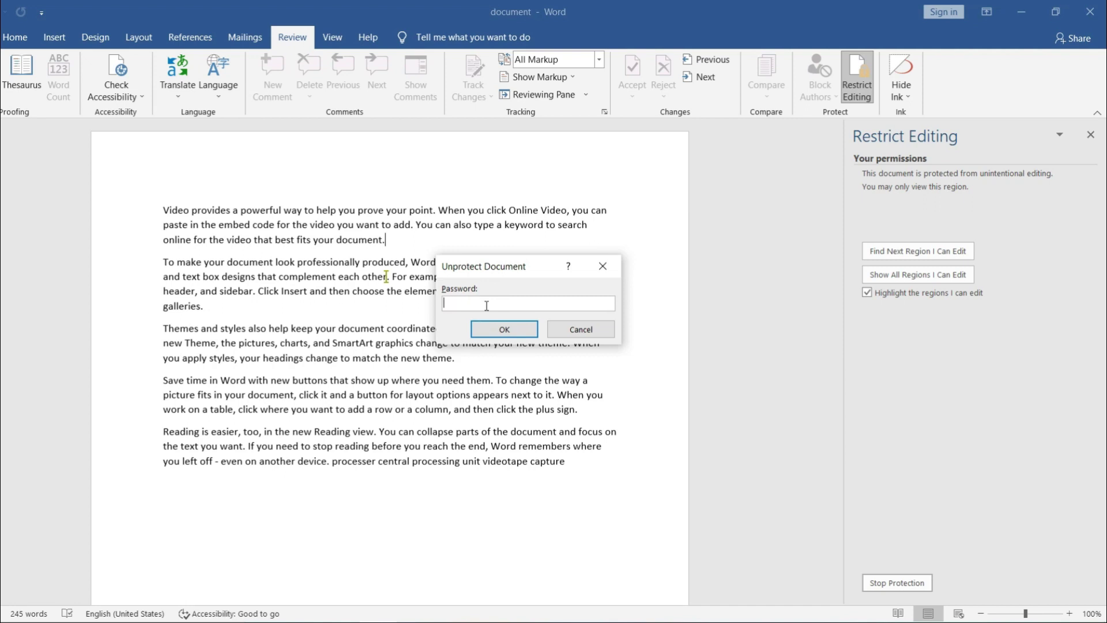
Unprotect with the current password, then re-enforce read-only protection with a new, confirmed password.
left_click(503, 328)
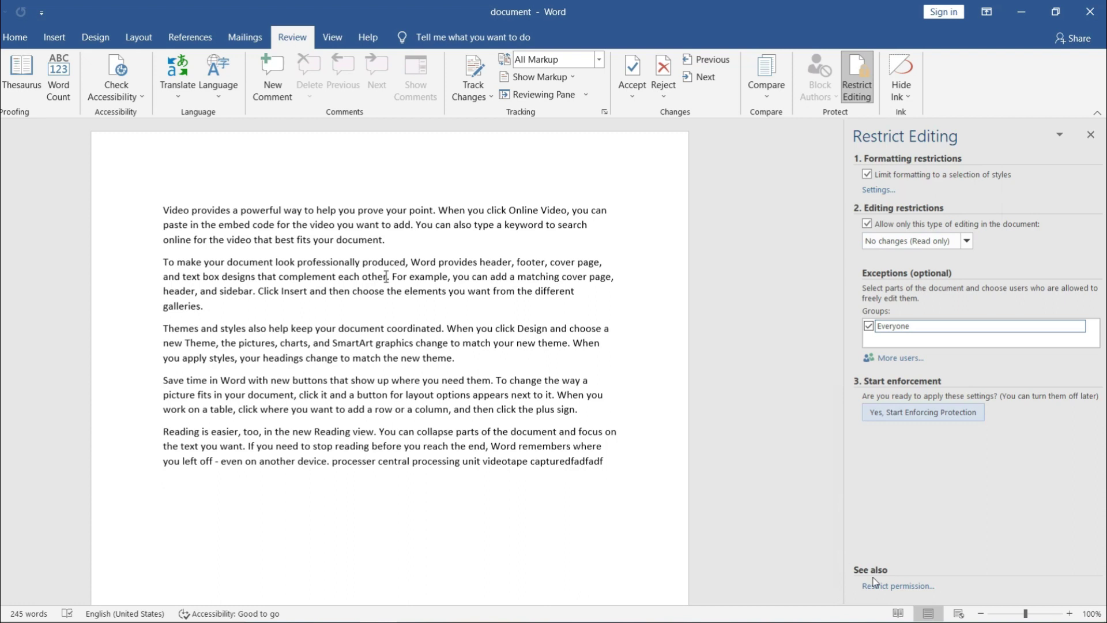
left_click(932, 412)
left_click(613, 294)
type("aaa")
key("Tab")
type("aaa")
left_click(560, 382)
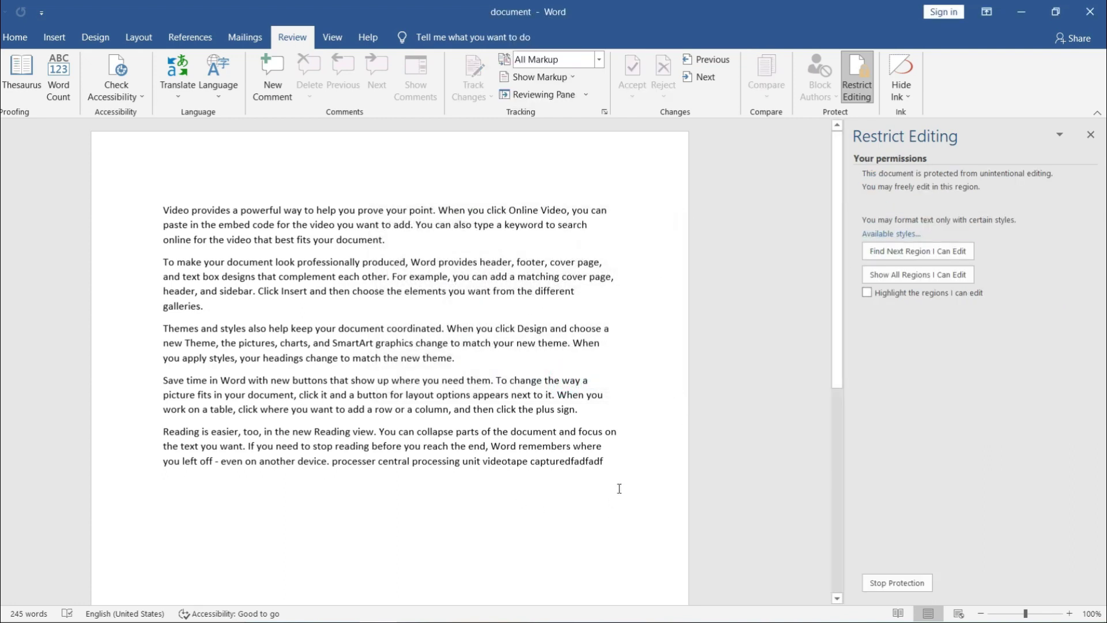
Type a long run of filler characters after 'other' in the editable region.
left_click(607, 462)
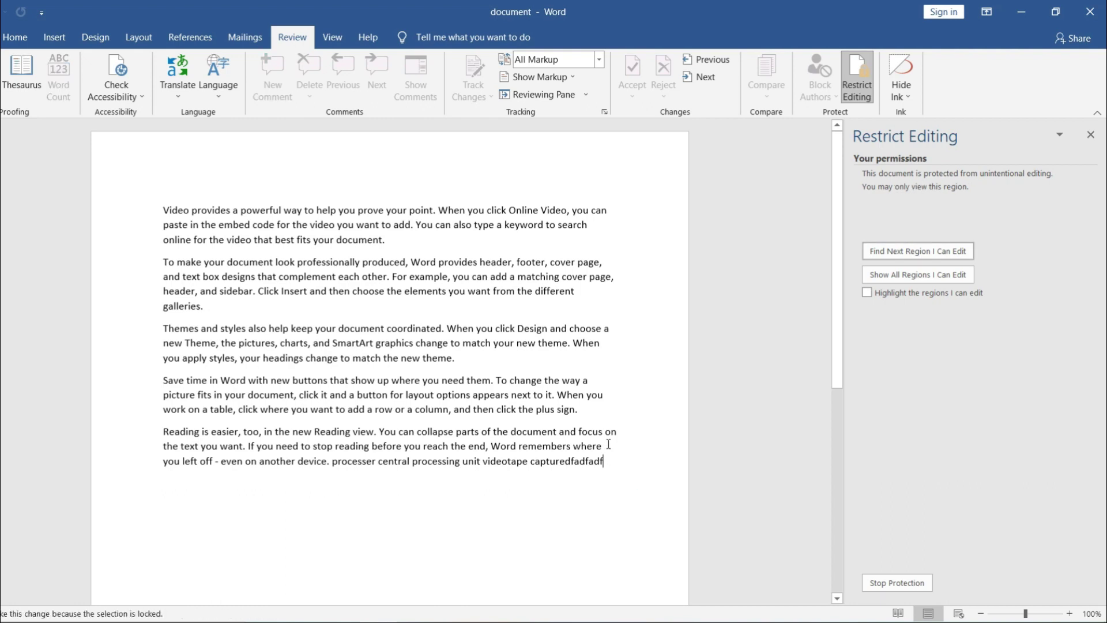
left_click(943, 255)
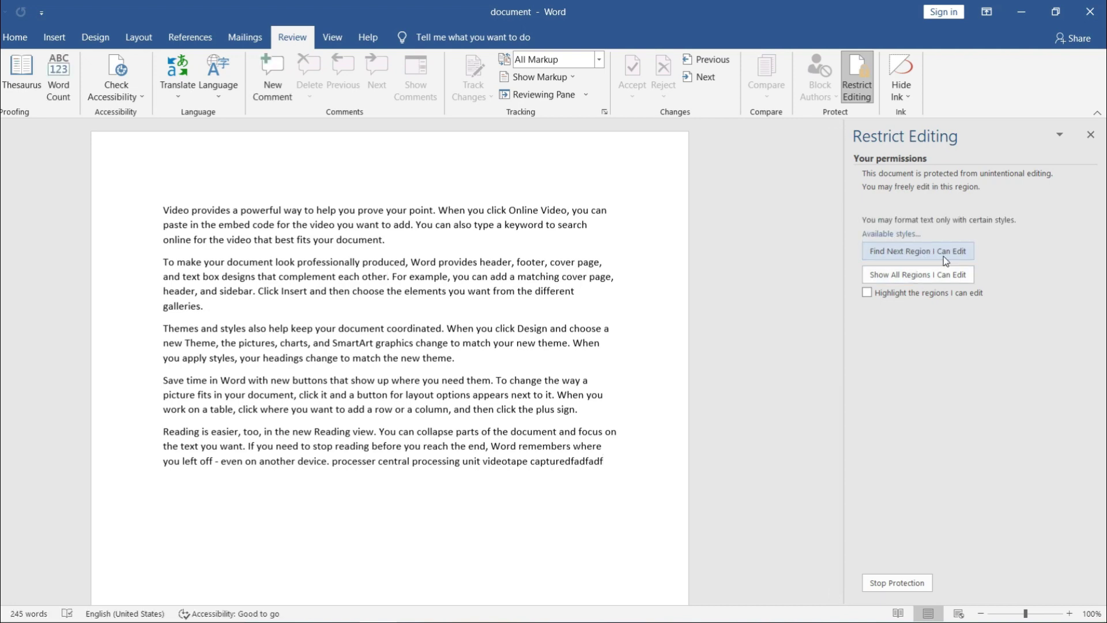
type("dfasasddaffffffffffffffffffffffffffffffffffffffffffffffffffffffffffffffffffffffffffffffffffffffffffffffffffffffffffff. For")
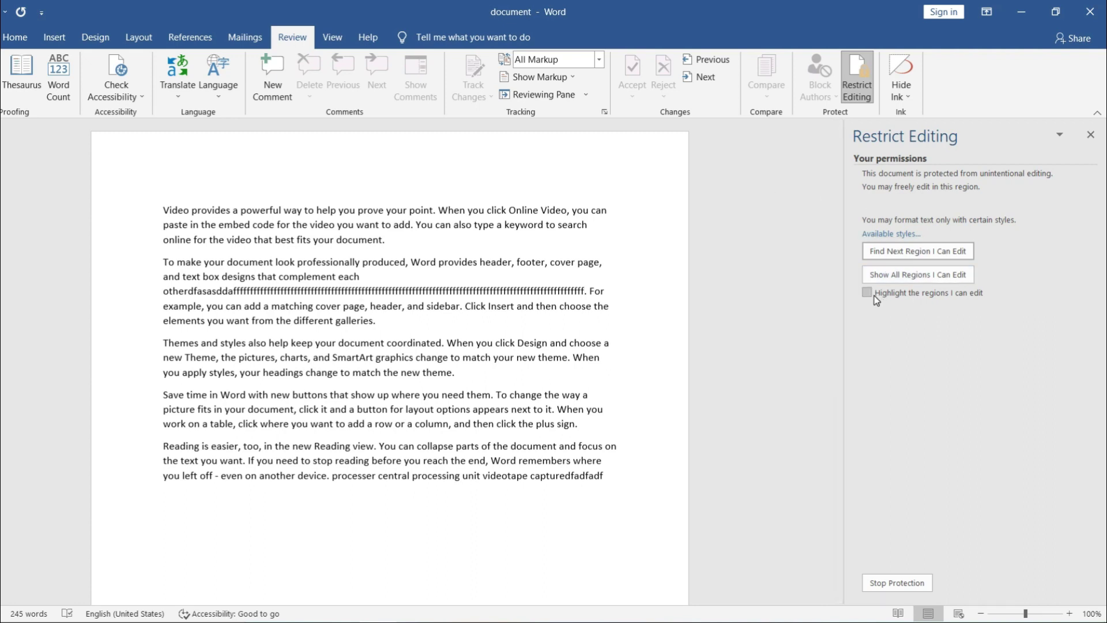
Highlight editable regions, try copying 'header' and pasting into locked text, then open Stop Protection.
left_click(875, 294)
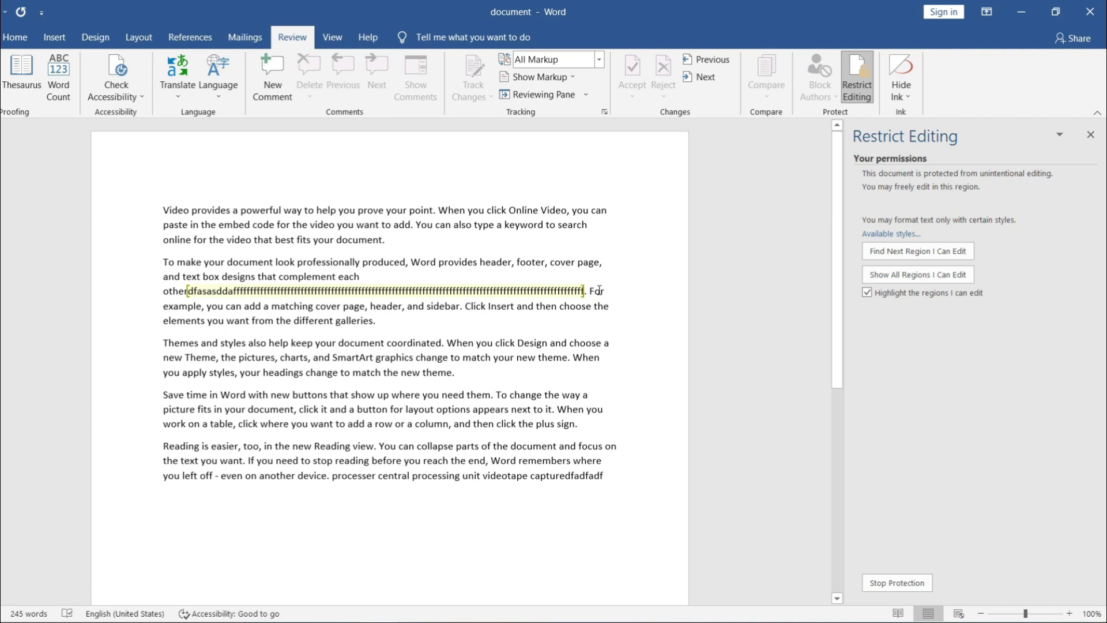
double_click(376, 309)
right_click(377, 313)
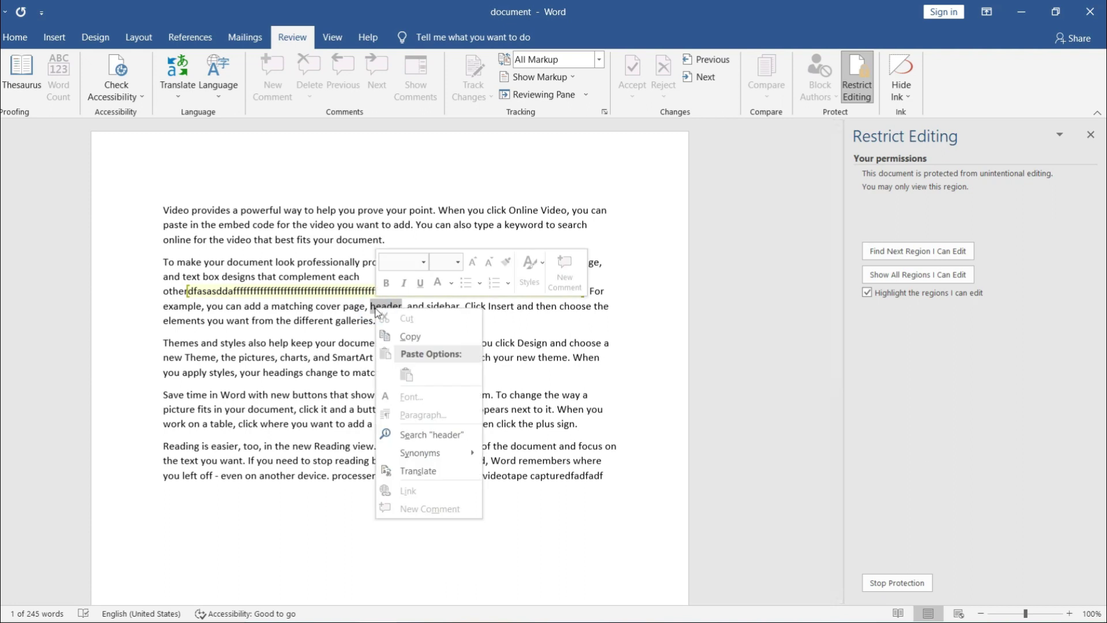
left_click(406, 337)
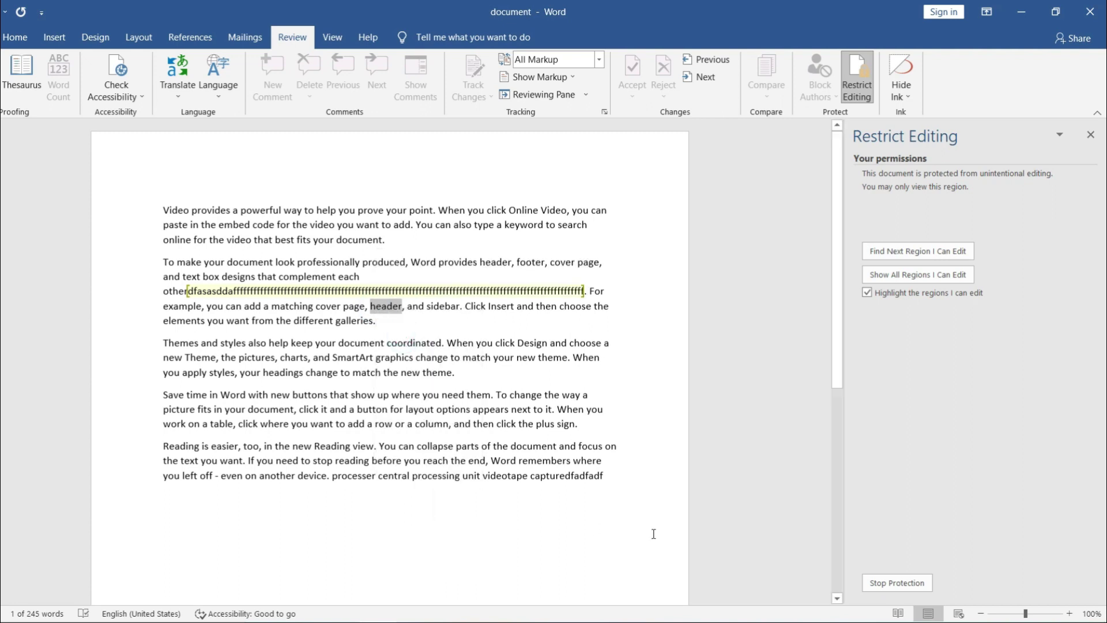
right_click(586, 419)
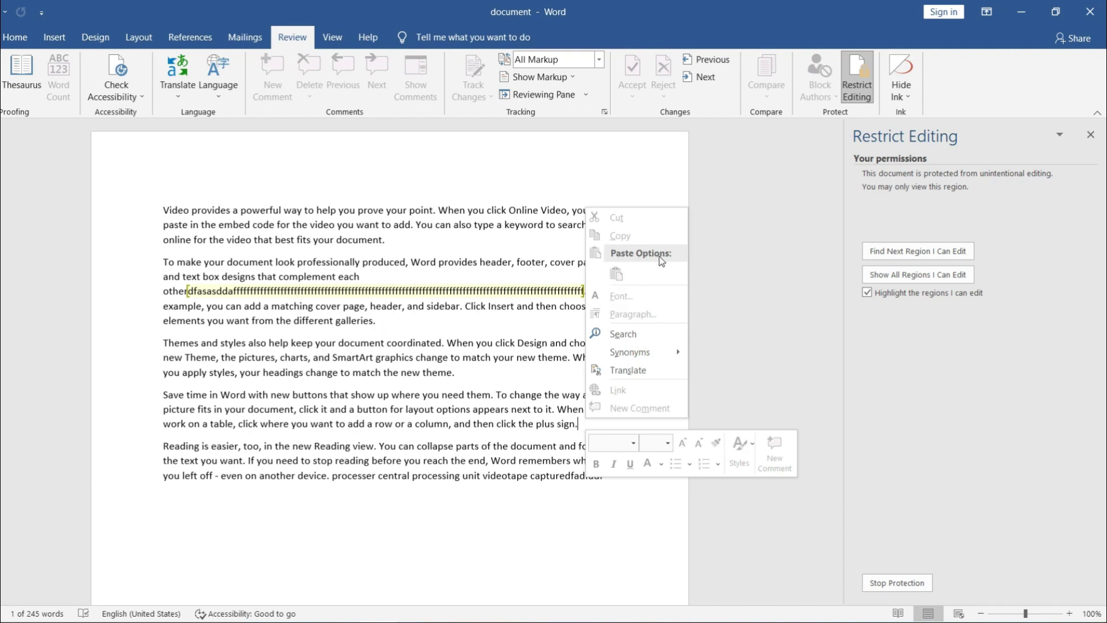
left_click(477, 371)
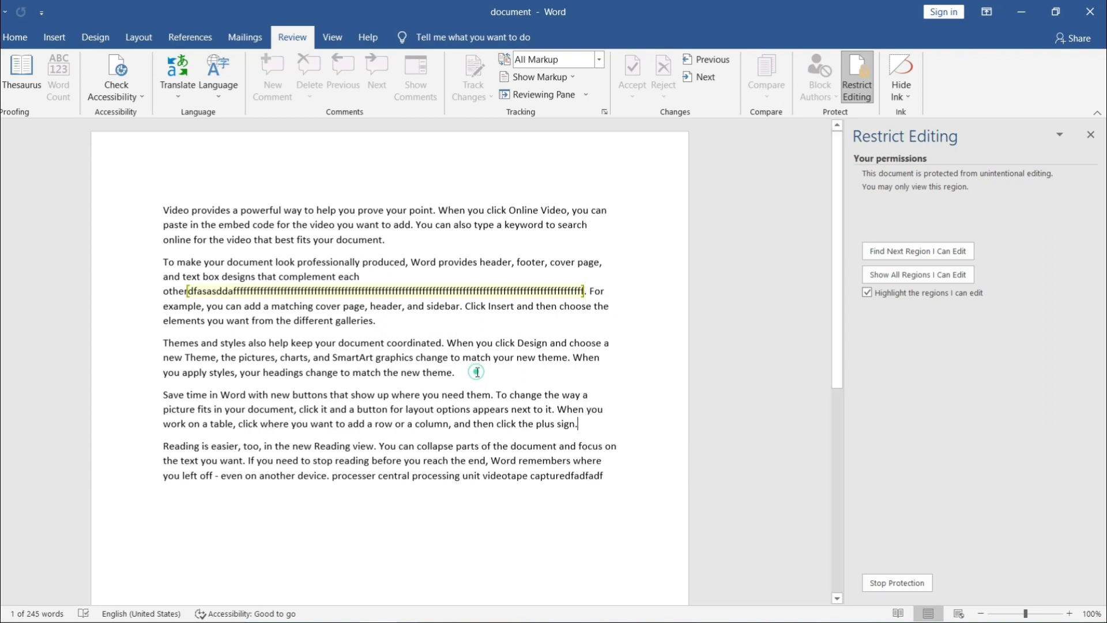
left_click(459, 373)
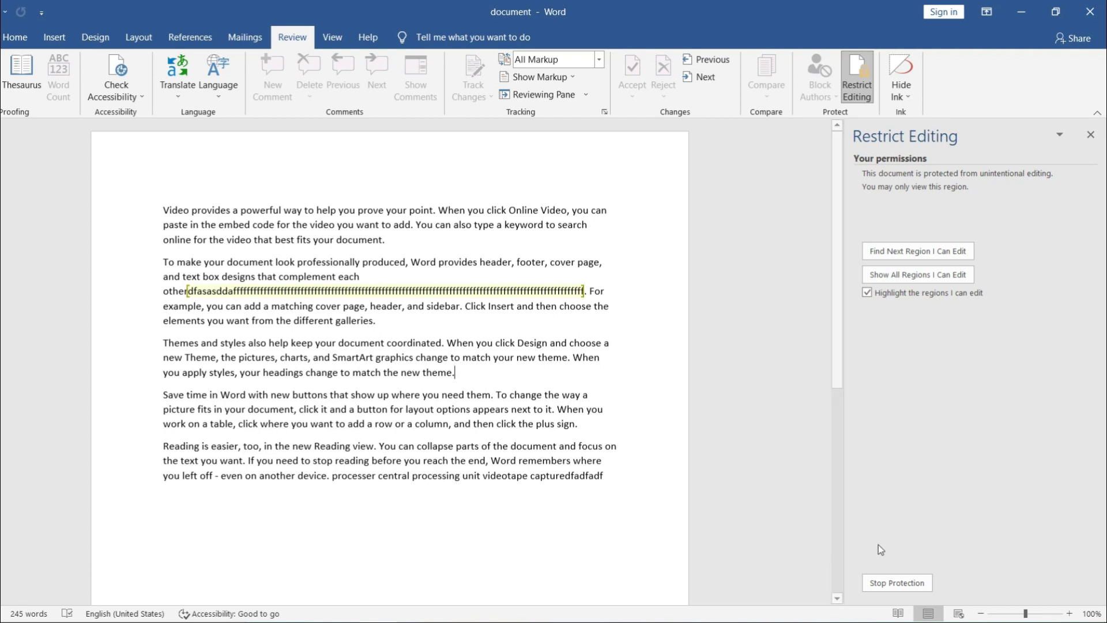
left_click(900, 587)
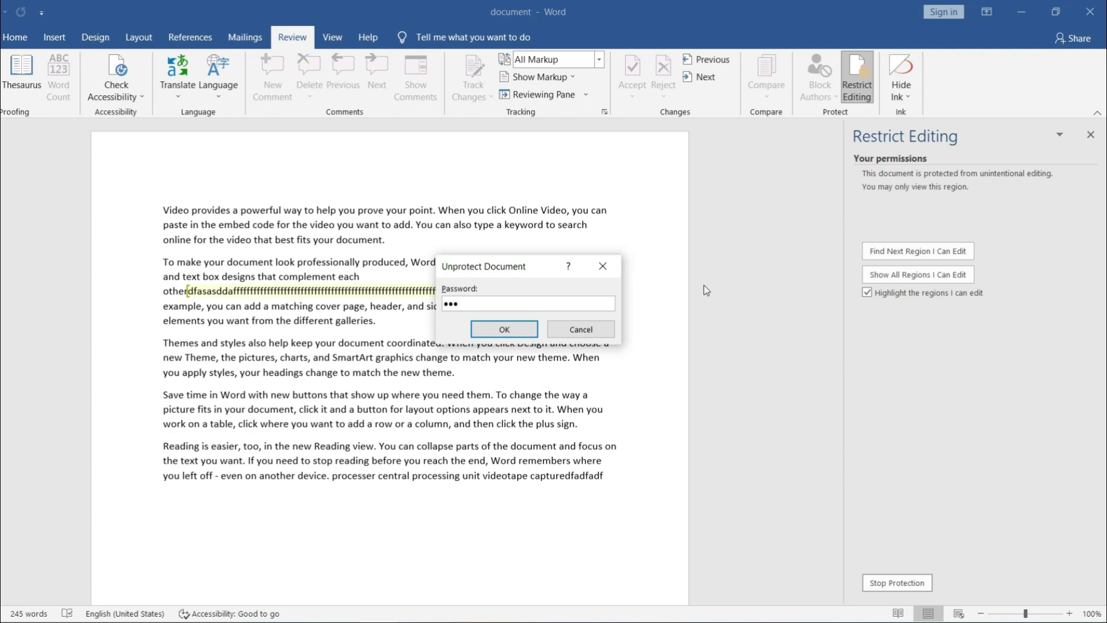
Confirm the unprotect password, then select and delete the filler run after 'other' in paragraph two.
left_click(497, 331)
left_click(364, 321)
left_click(185, 291)
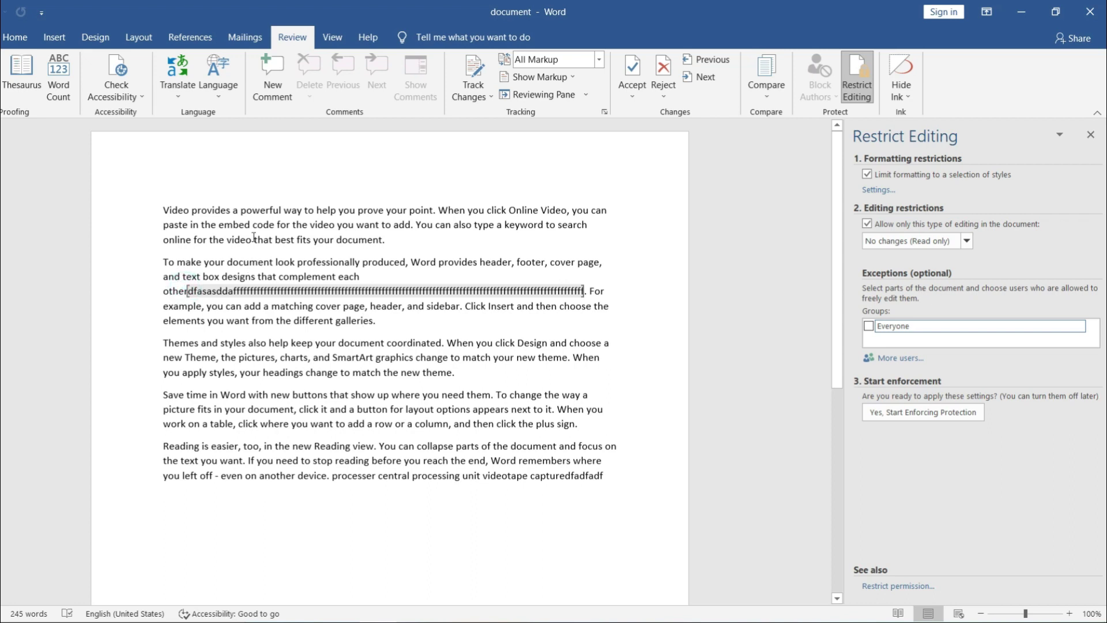
key("shift+Right")
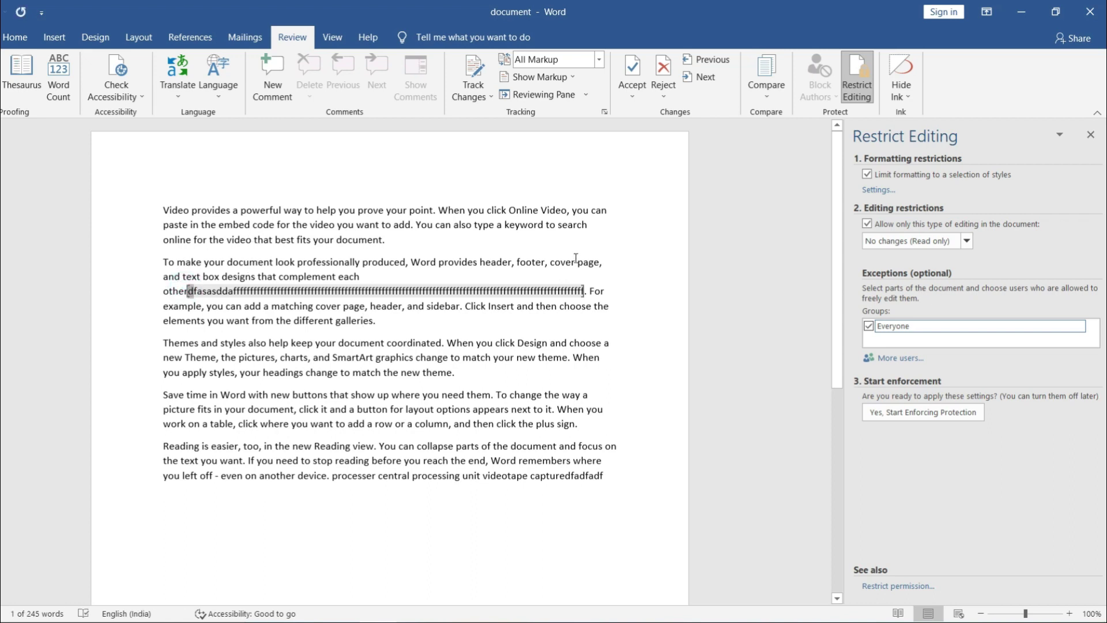
left_click(584, 293)
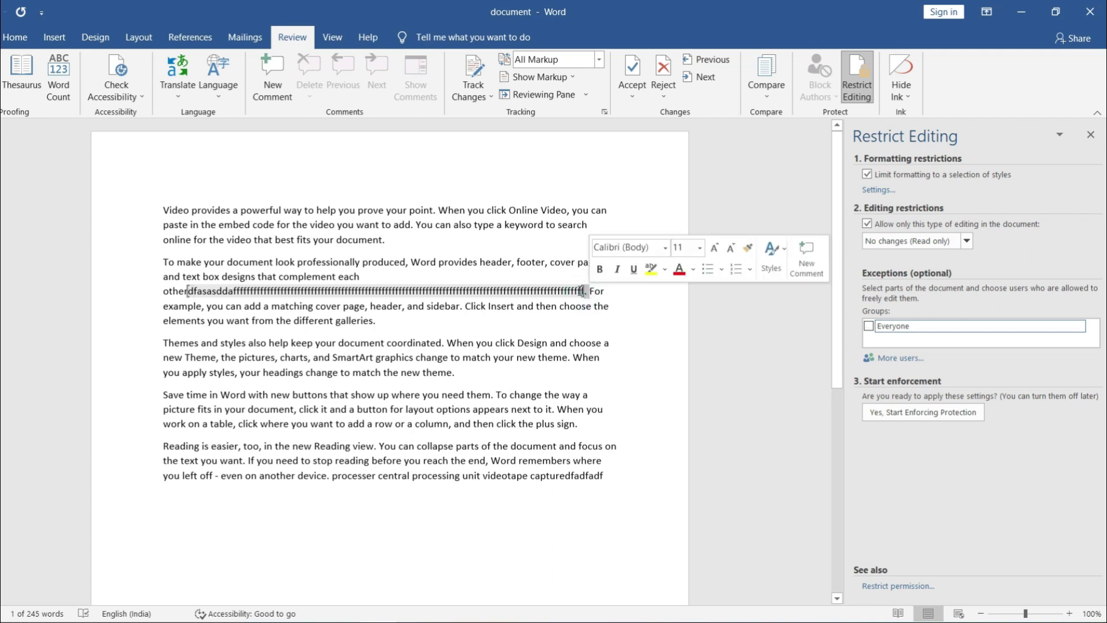
left_click_drag(583, 291, 174, 287)
left_click(183, 287)
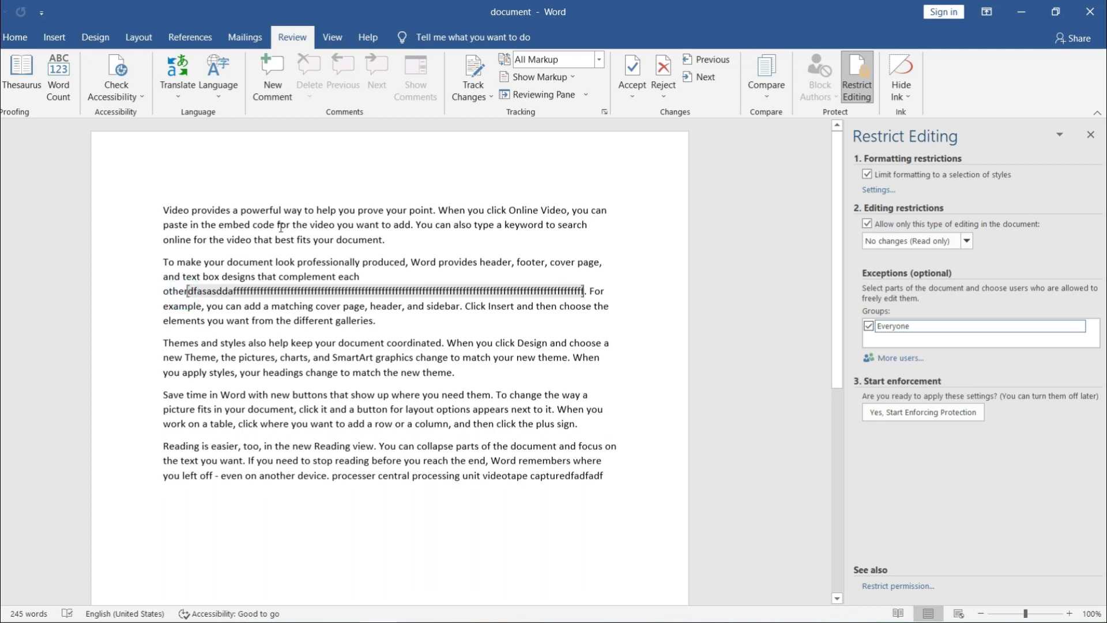
key("ctrl+z")
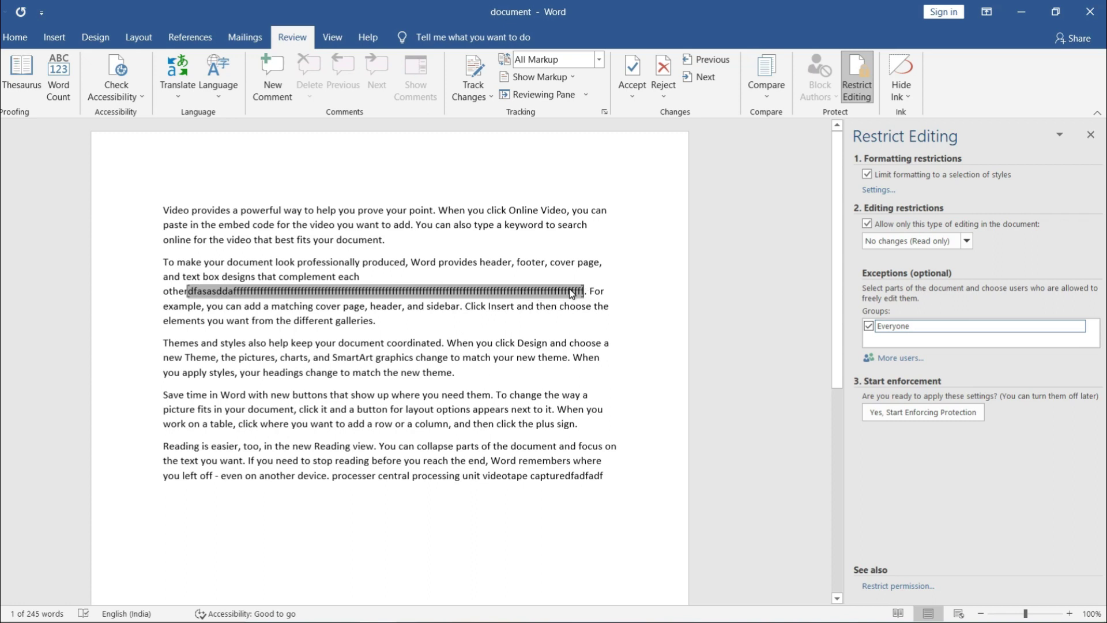
key("Delete")
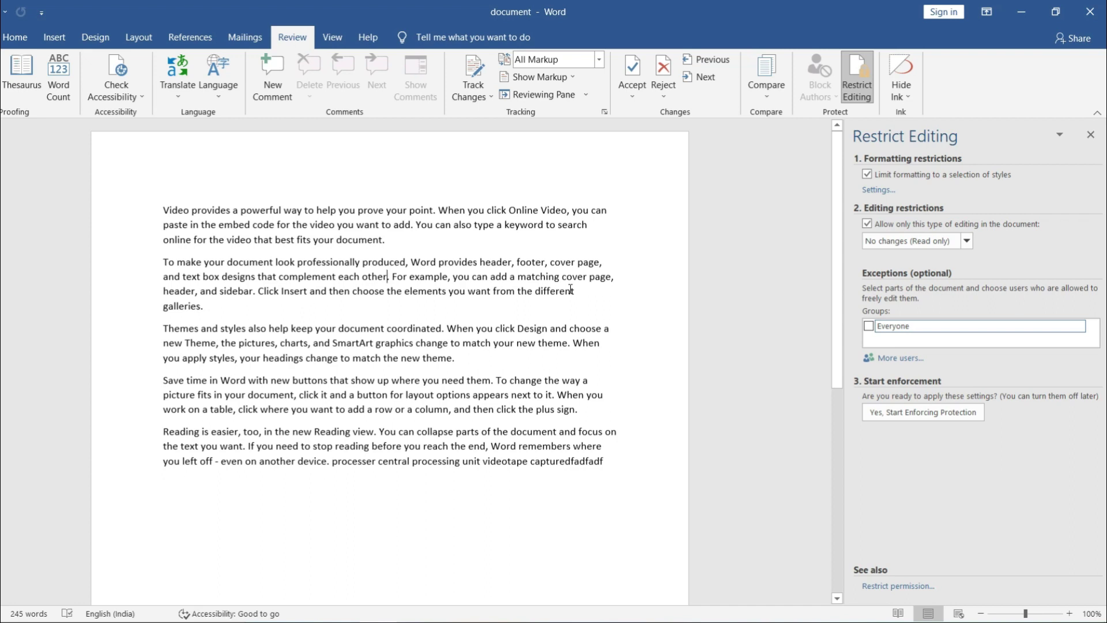